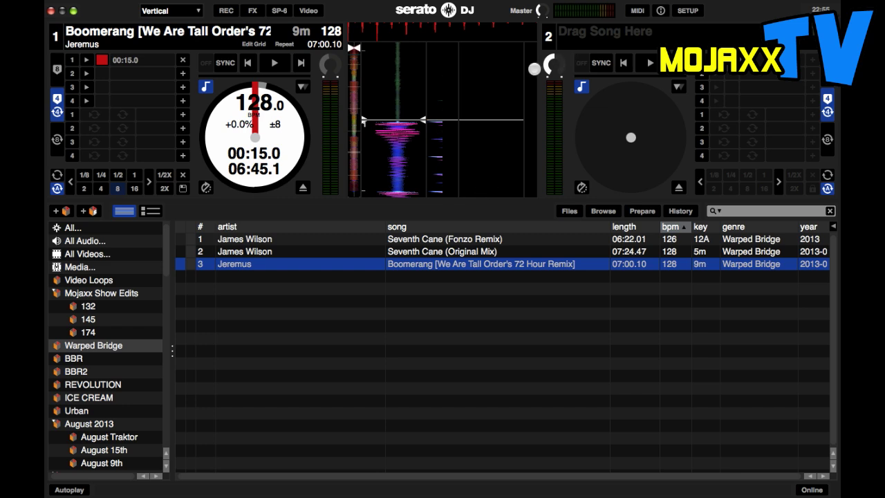
- Start playback of the Boomerang remix on deck 1 and check which expansion packs are activated in the Serato DJ online overview
{"action": "key", "text": "w"}
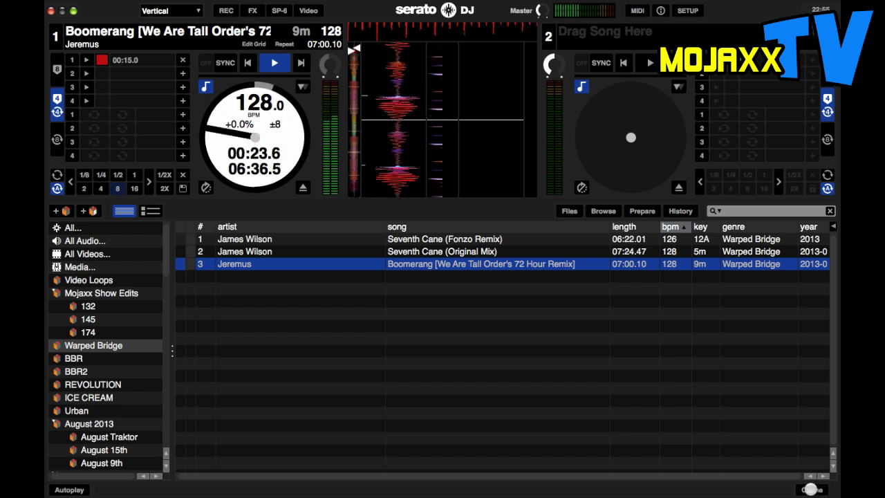
{"action": "left_click", "coordinate": [811, 490]}
{"action": "left_click", "coordinate": [795, 443]}
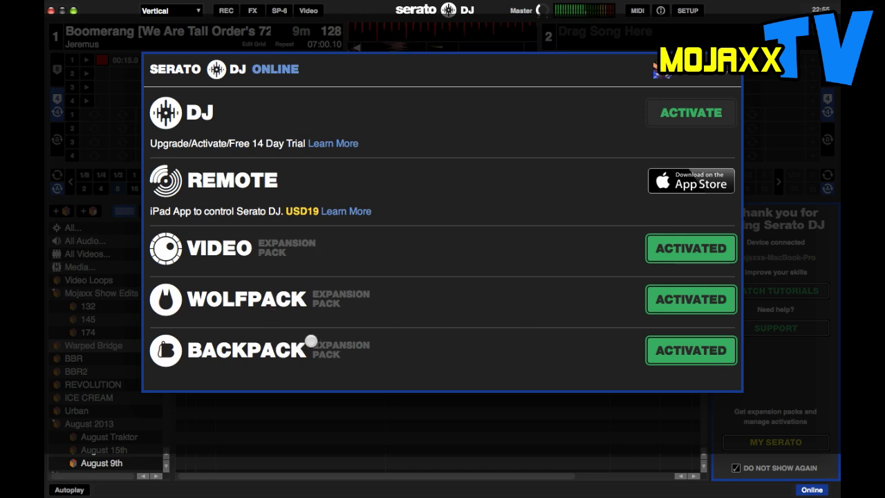
{"action": "left_click", "coordinate": [660, 71]}
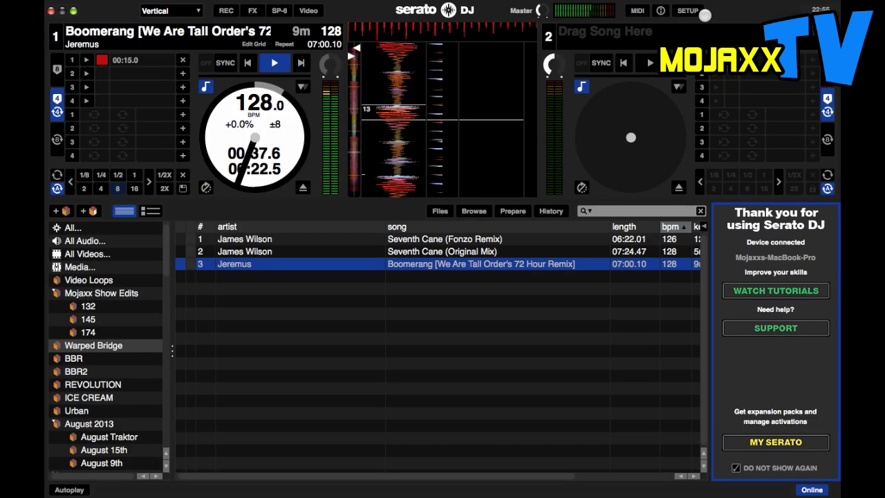
{"action": "left_click", "coordinate": [802, 488]}
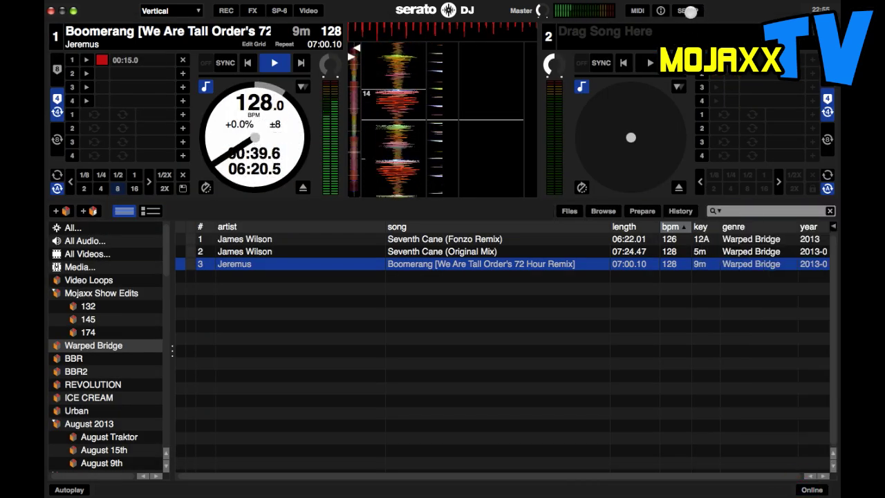
- Review the available expansion packs and the Base Pack, Wolf Pack and Back Pack effects in the setup, then return to the decks
{"action": "left_click", "coordinate": [688, 12]}
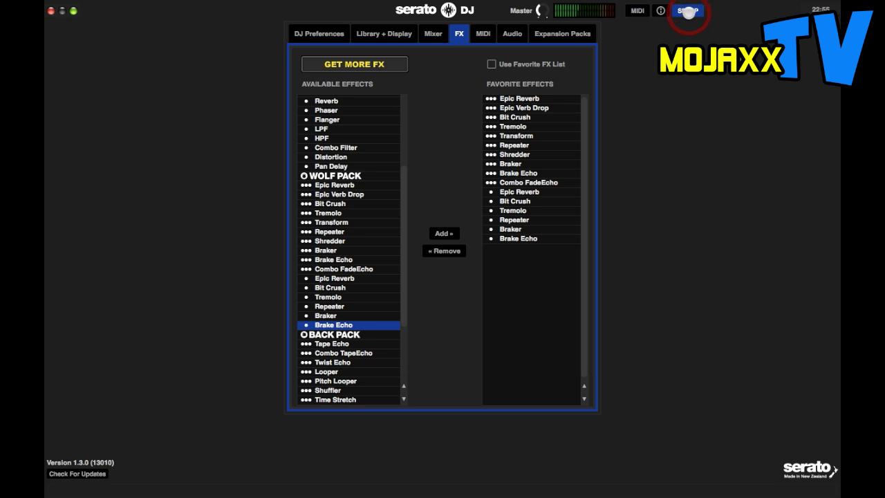
{"action": "left_click", "coordinate": [577, 35]}
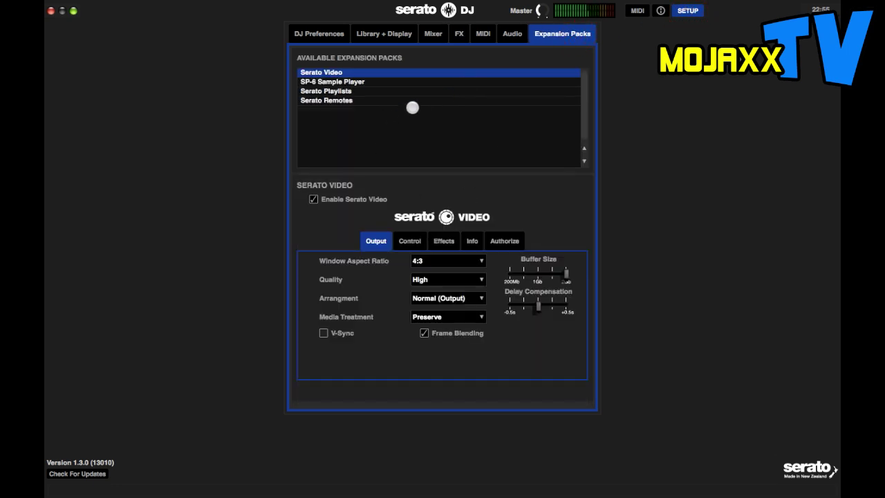
{"action": "left_click", "coordinate": [459, 32]}
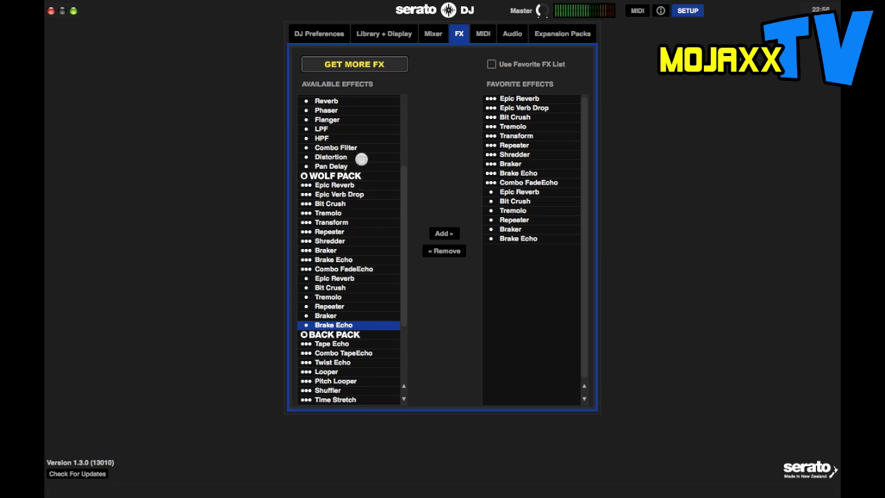
{"action": "scroll", "coordinate": [362, 159], "scroll_direction": "up", "scroll_amount": 5}
{"action": "scroll", "coordinate": [355, 203], "scroll_direction": "down", "scroll_amount": 5}
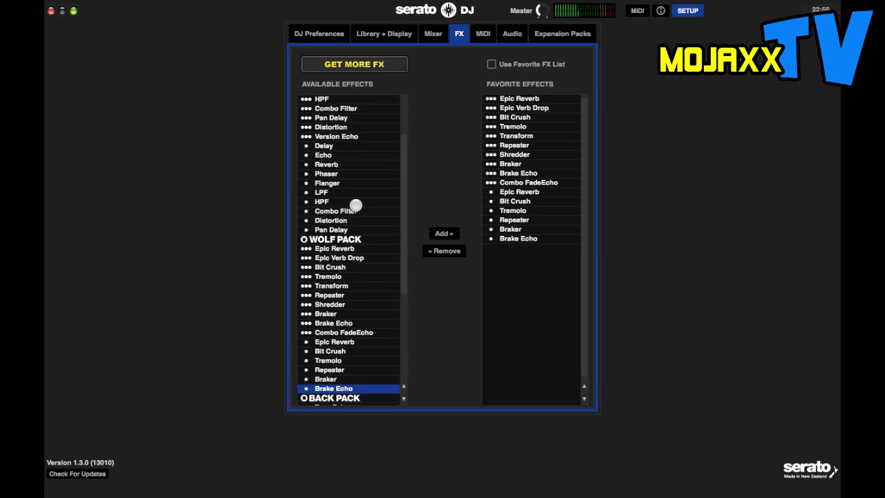
{"action": "scroll", "coordinate": [364, 233], "scroll_direction": "up", "scroll_amount": 10}
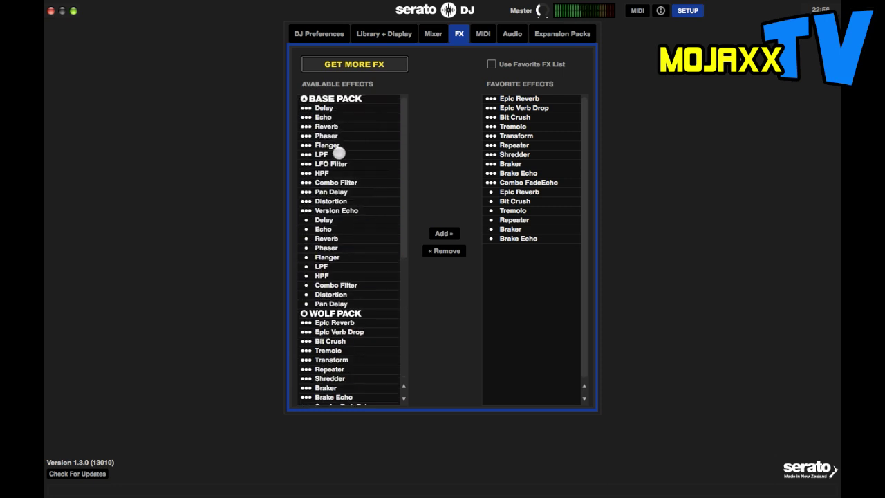
{"action": "scroll", "coordinate": [343, 245], "scroll_direction": "down", "scroll_amount": 1}
{"action": "scroll", "coordinate": [345, 244], "scroll_direction": "down", "scroll_amount": 3}
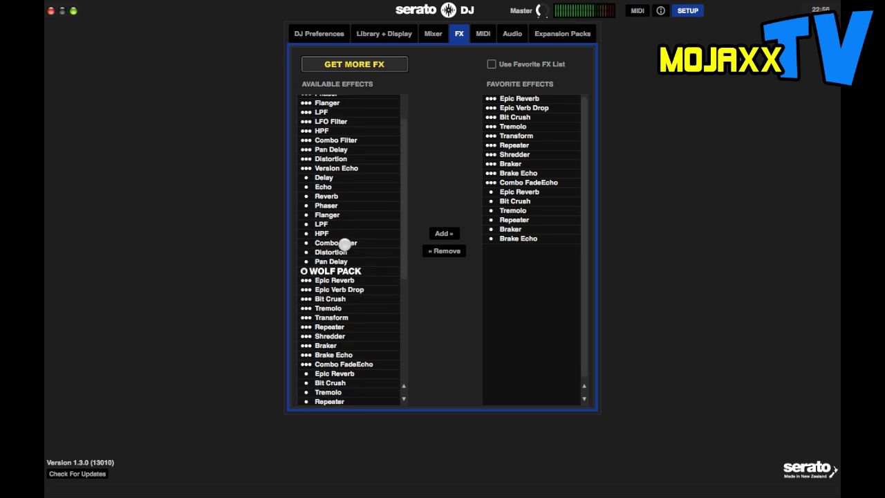
{"action": "scroll", "coordinate": [344, 244], "scroll_direction": "down", "scroll_amount": 1}
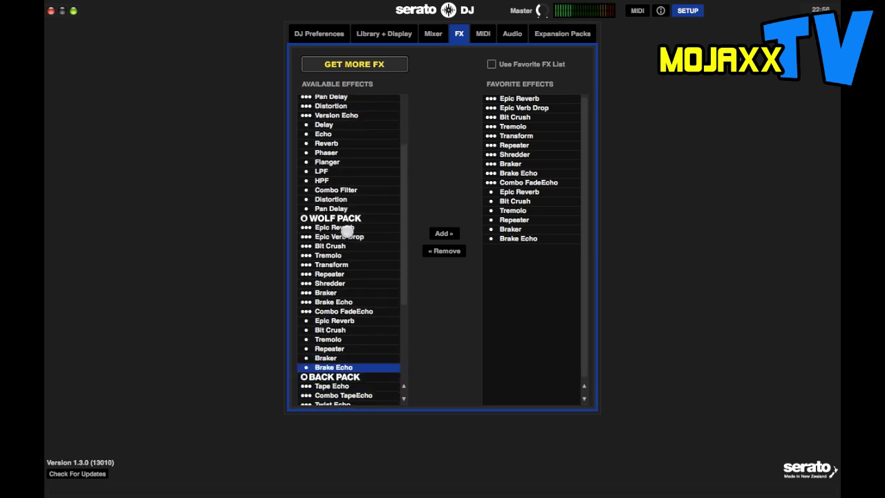
{"action": "scroll", "coordinate": [347, 265], "scroll_direction": "down", "scroll_amount": 4}
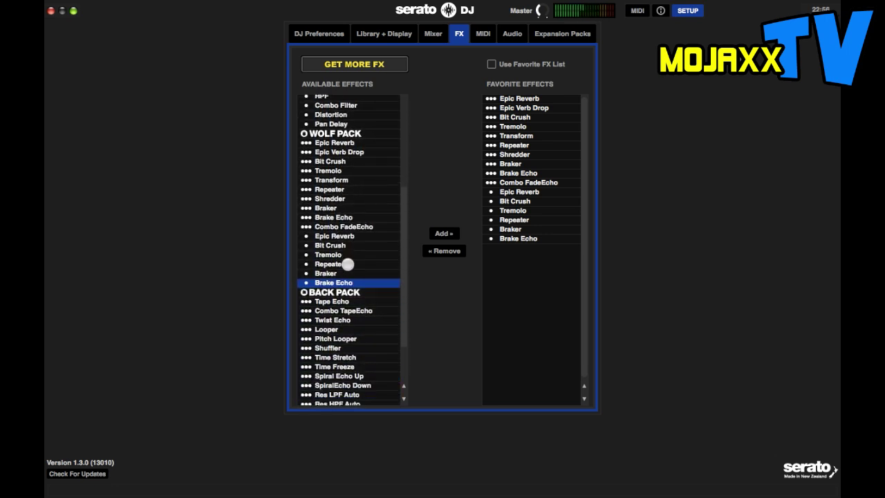
{"action": "scroll", "coordinate": [347, 264], "scroll_direction": "down", "scroll_amount": 2}
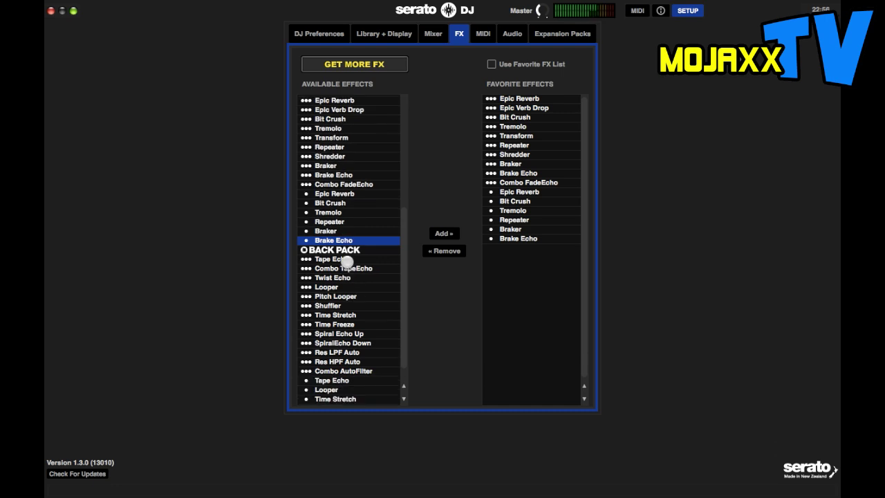
{"action": "scroll", "coordinate": [347, 298], "scroll_direction": "down", "scroll_amount": 1}
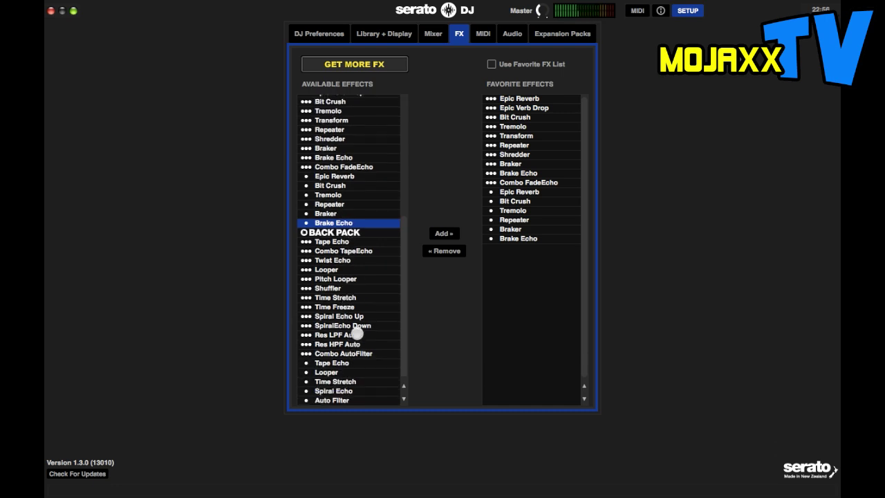
{"action": "left_click", "coordinate": [685, 13]}
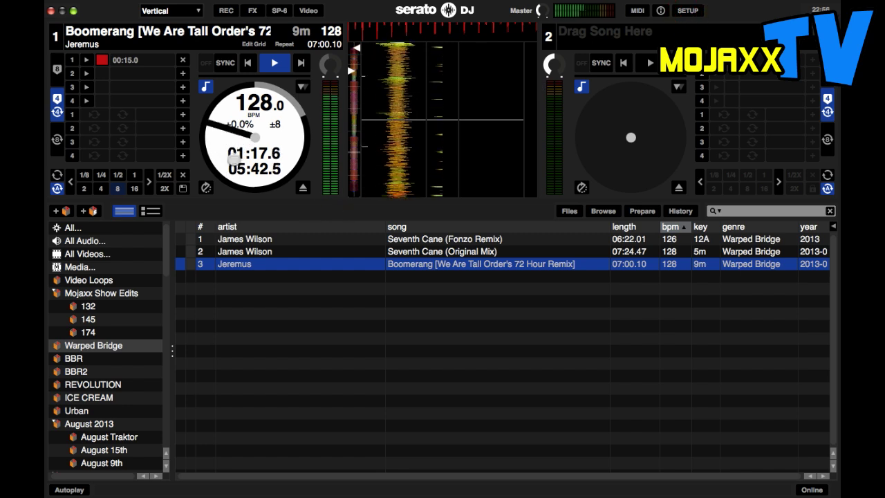
- Show the effects units and review the full effect list for the first slot of FX unit 1
{"action": "left_click", "coordinate": [255, 10]}
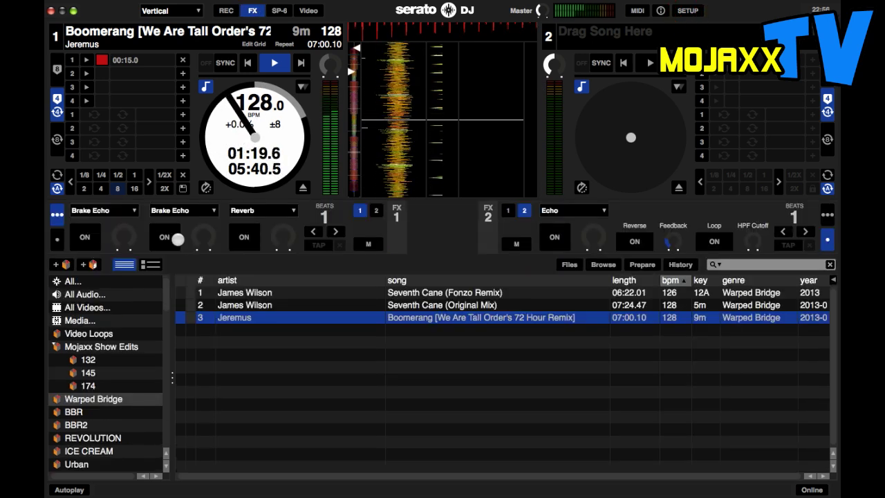
{"action": "left_click", "coordinate": [118, 212]}
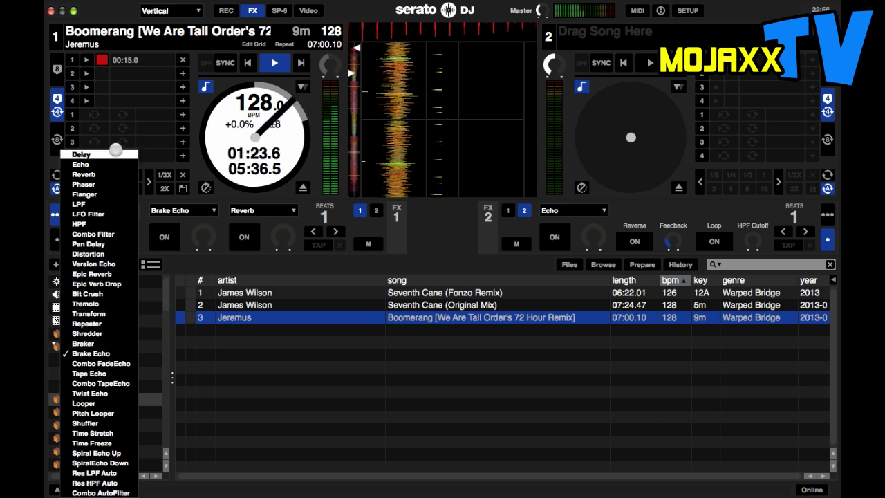
{"action": "left_click", "coordinate": [148, 211]}
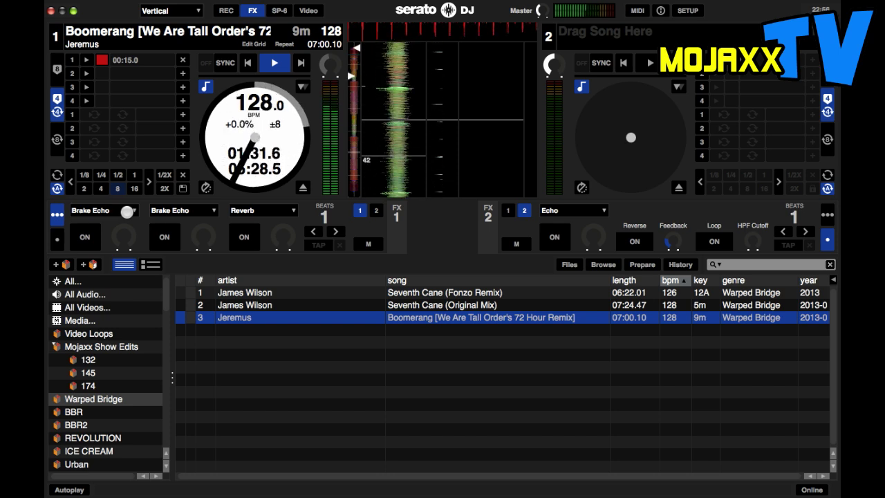
- Enable Use Favorite FX List in the setup, and remove the single-mode Brake Echo from the favorites and add it back
{"action": "left_click", "coordinate": [687, 10]}
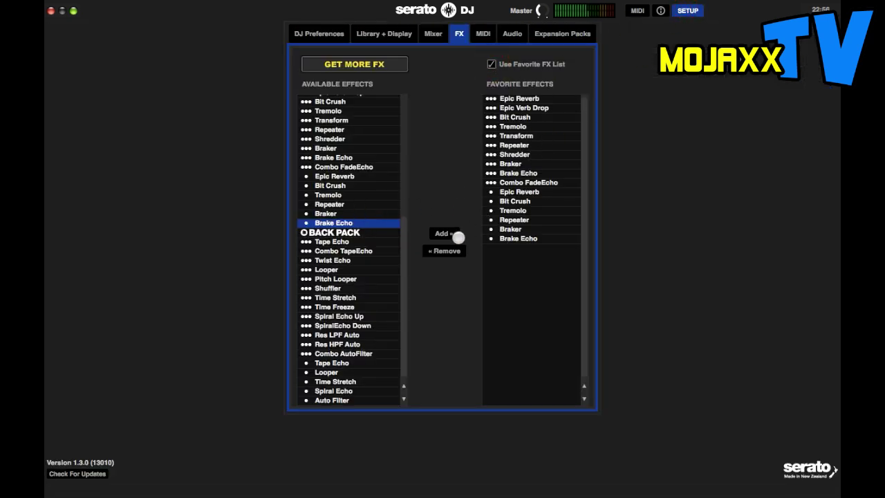
{"action": "left_click", "coordinate": [499, 238]}
{"action": "left_click", "coordinate": [440, 250]}
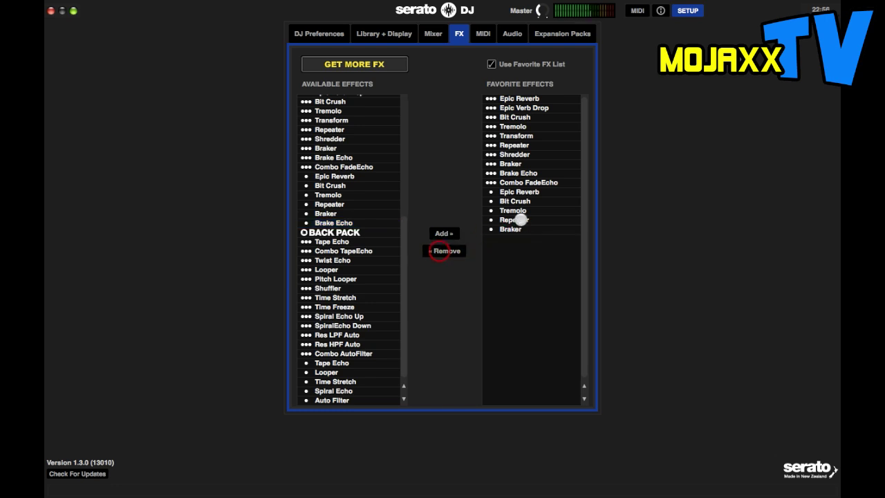
{"action": "left_click", "coordinate": [348, 223]}
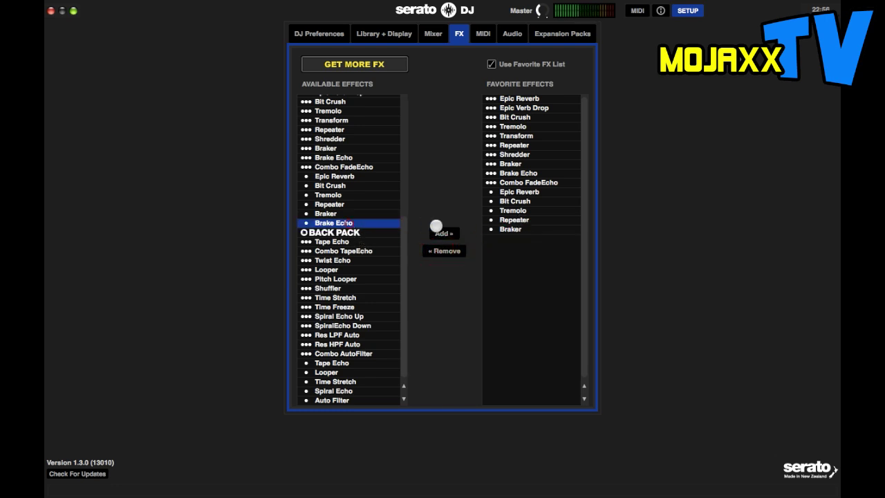
{"action": "left_click", "coordinate": [444, 233]}
{"action": "scroll", "coordinate": [350, 180], "scroll_direction": "up", "scroll_amount": 3}
{"action": "scroll", "coordinate": [346, 159], "scroll_direction": "up", "scroll_amount": 1}
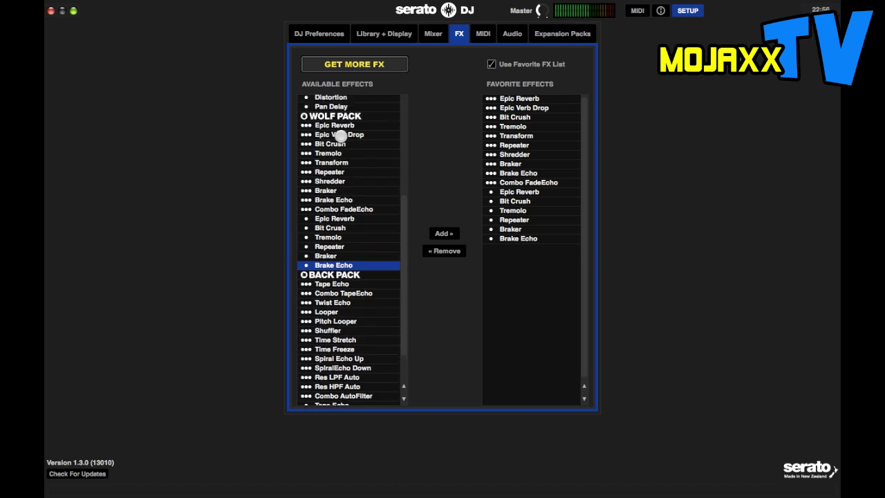
{"action": "left_click", "coordinate": [691, 9]}
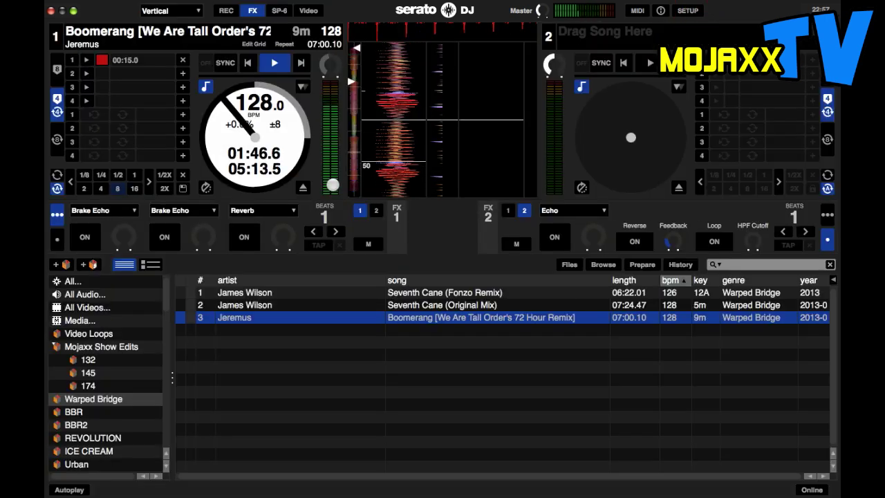
- Review the favorite effects offered by FX unit 1's first slot in multi-effect mode and in single-effect mode
{"action": "left_click", "coordinate": [105, 210]}
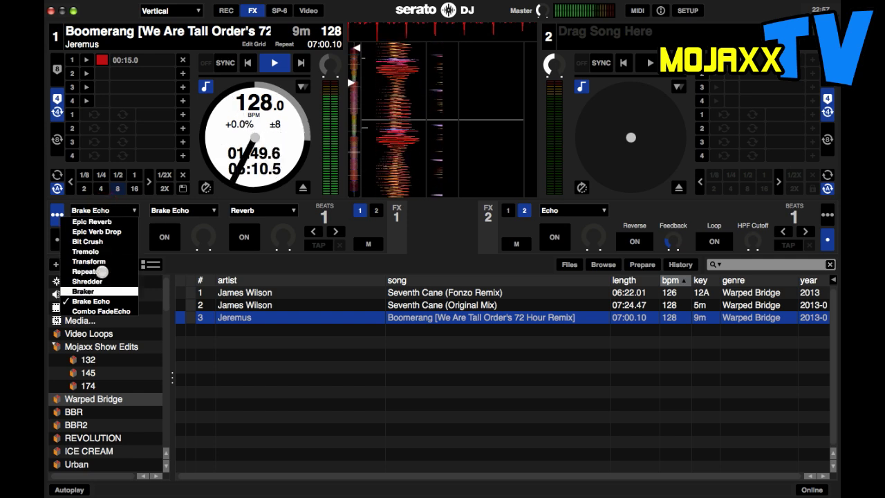
{"action": "left_click", "coordinate": [112, 209]}
{"action": "left_click", "coordinate": [56, 239]}
{"action": "left_click", "coordinate": [104, 209]}
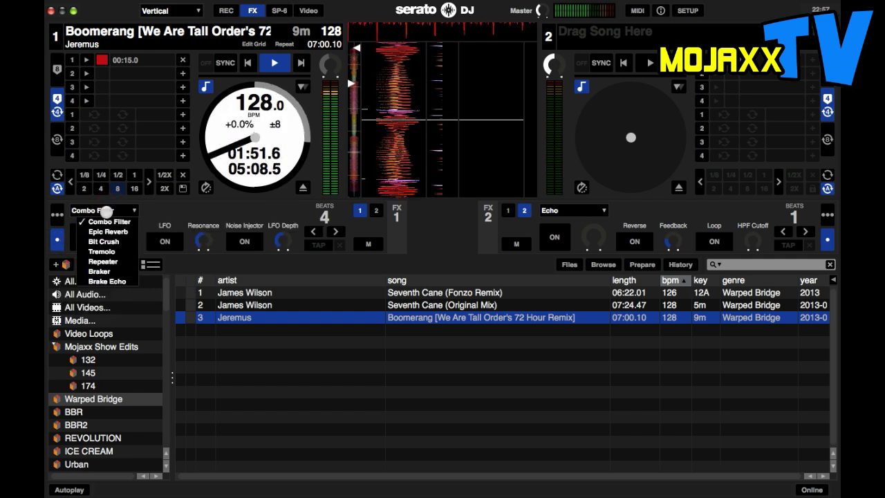
{"action": "left_click", "coordinate": [103, 221]}
{"action": "left_click", "coordinate": [57, 217]}
{"action": "left_click", "coordinate": [58, 216]}
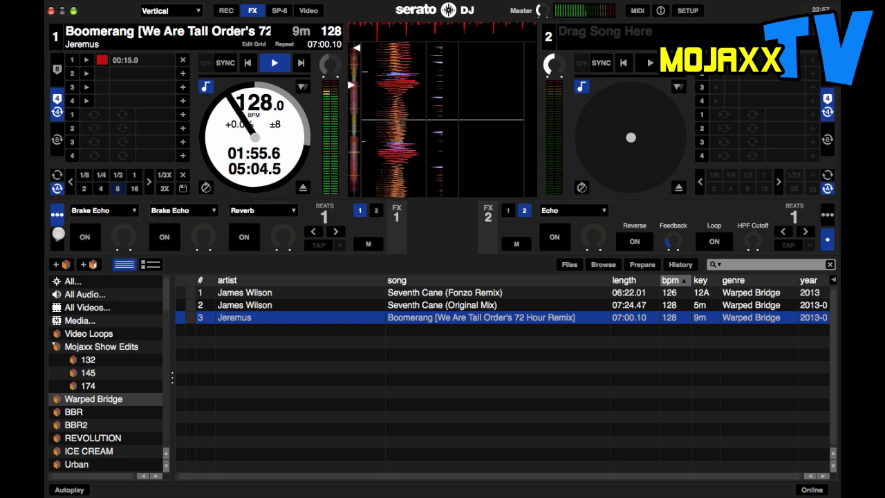
{"action": "left_click", "coordinate": [58, 235]}
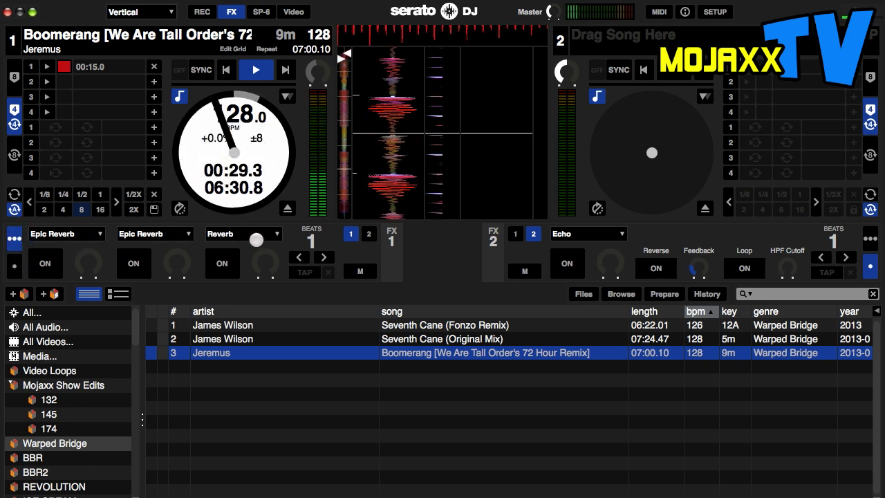
- Compare the controls of FX unit 1 in single-effect mode with Combo Filter and in multi-effect mode with Epic Reverb
{"action": "left_click", "coordinate": [87, 238]}
{"action": "left_click", "coordinate": [200, 156]}
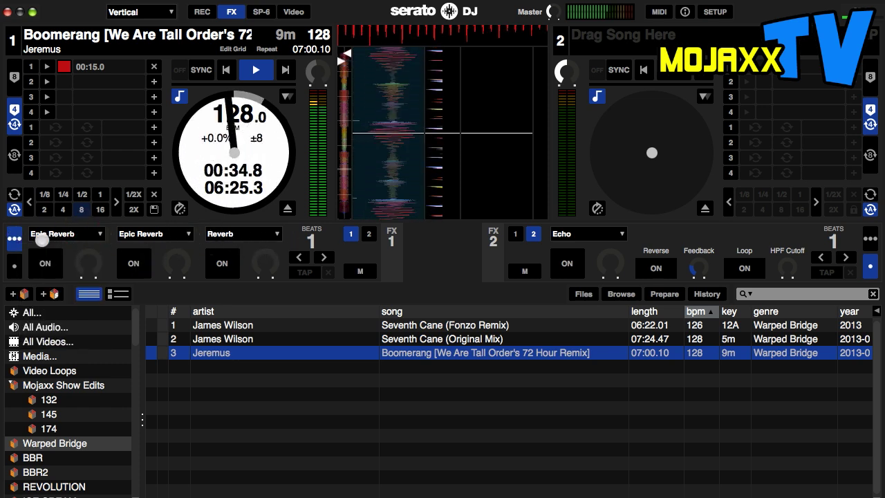
{"action": "left_click", "coordinate": [15, 263]}
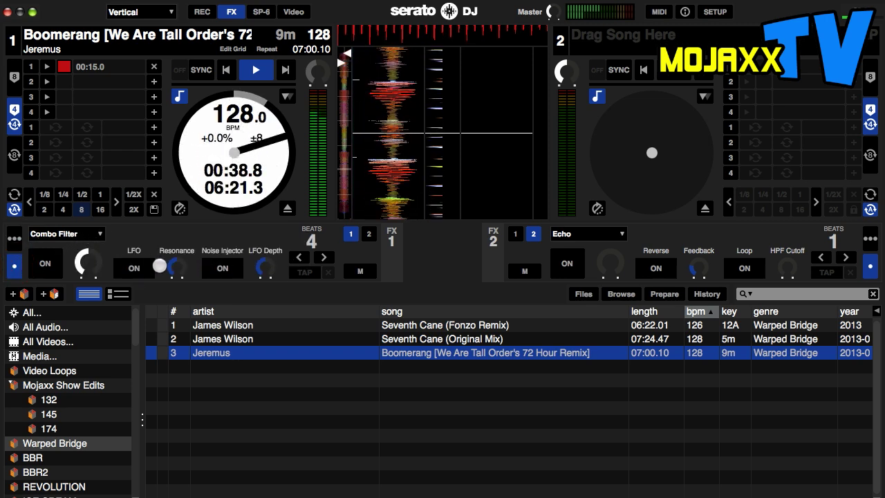
{"action": "left_click", "coordinate": [14, 239]}
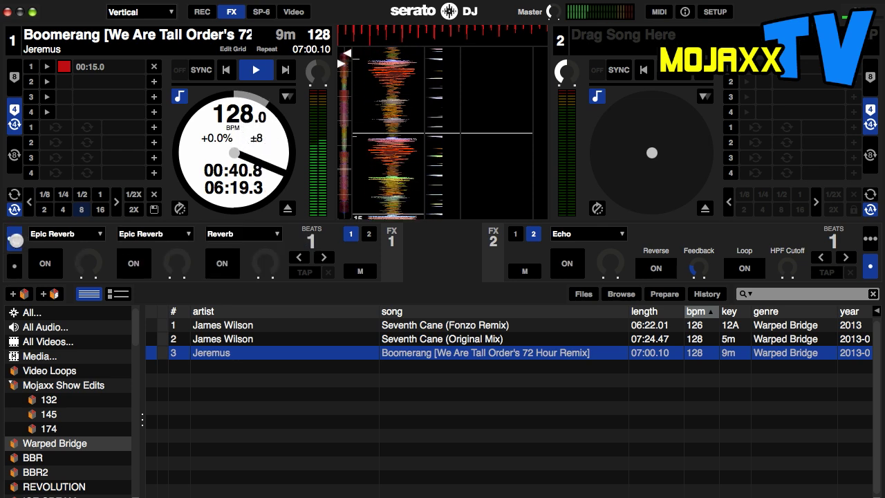
- Turn on Epic Reverb in the first slot of FX unit 1 and look through that slot's list of favorite effects
{"action": "left_click", "coordinate": [63, 234]}
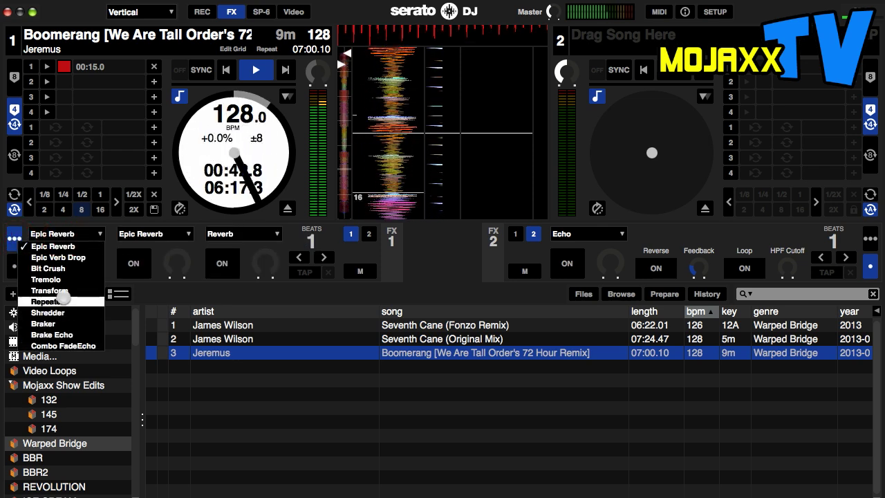
{"action": "left_click", "coordinate": [13, 252]}
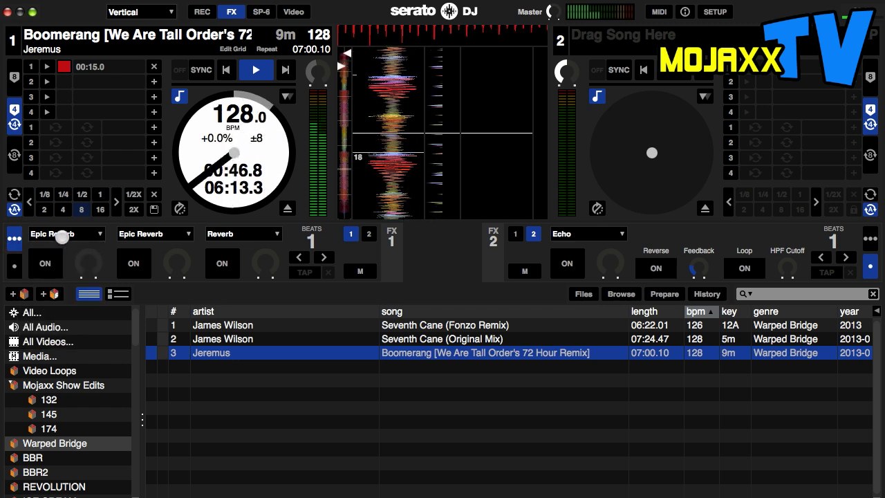
{"action": "left_click", "coordinate": [63, 236]}
{"action": "left_click", "coordinate": [63, 233]}
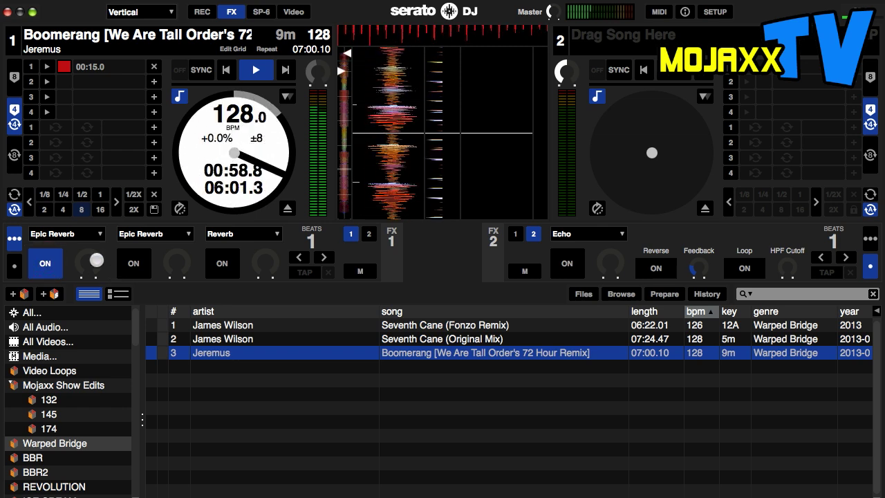
{"action": "left_click", "coordinate": [83, 233]}
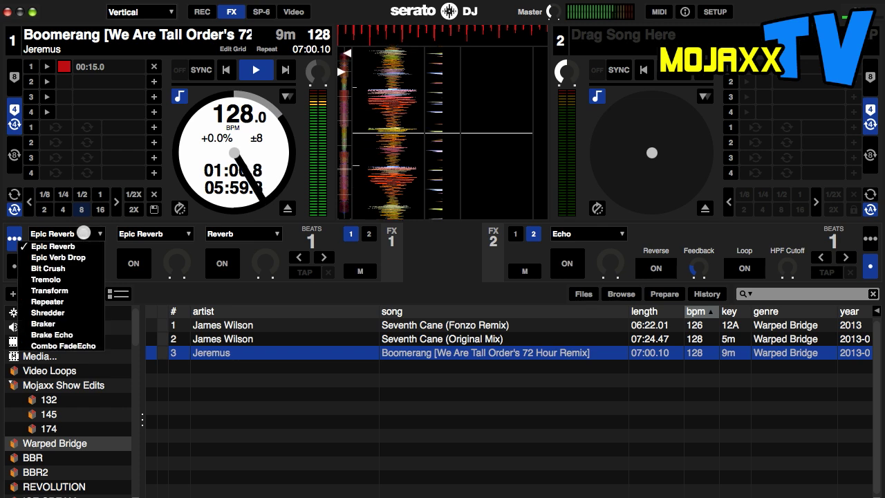
{"action": "left_click", "coordinate": [83, 233]}
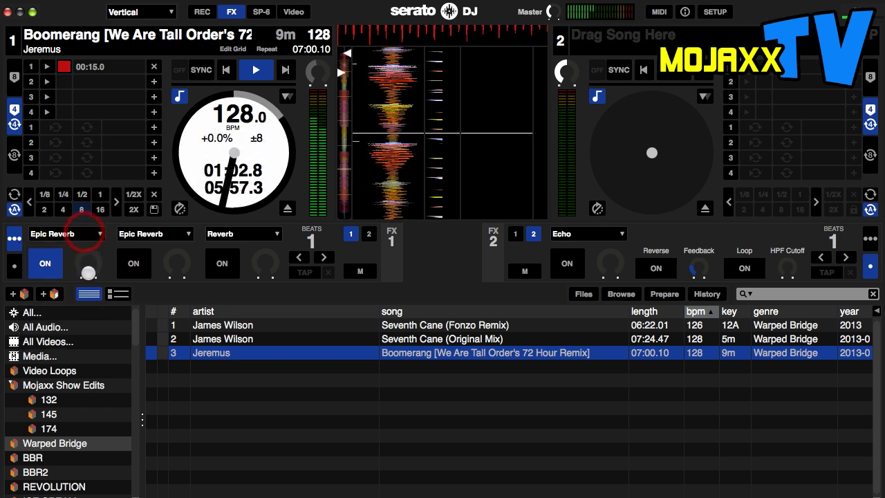
- Audition Epic Reverb and Epic Verb Drop one after the other in FX unit 1's first slot, sweeping each effect's depth up and back down
{"action": "left_click_drag", "start_coordinate": [89, 247], "coordinate": [94, 112]}
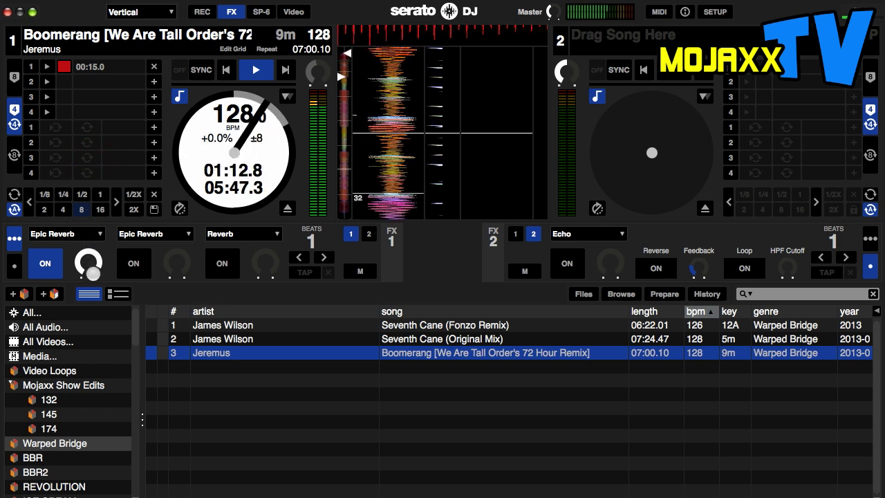
{"action": "left_click_drag", "start_coordinate": [95, 306], "coordinate": [98, 349]}
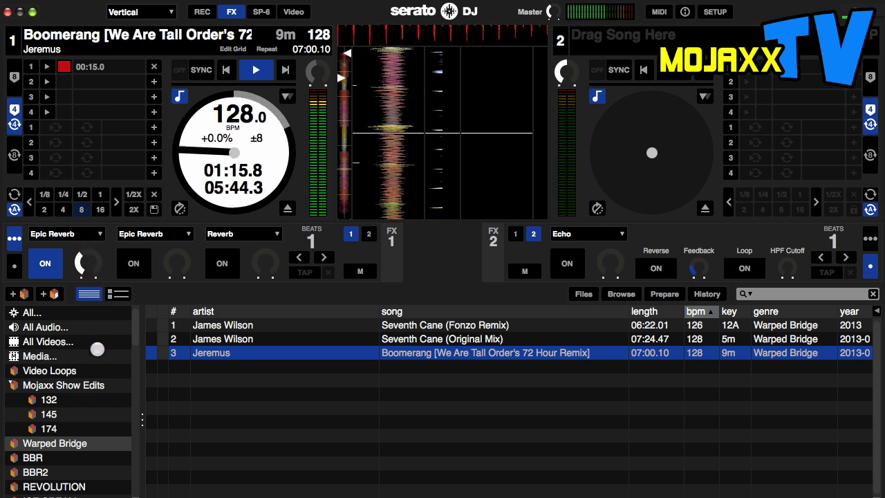
{"action": "left_click", "coordinate": [81, 235]}
{"action": "left_click", "coordinate": [81, 257]}
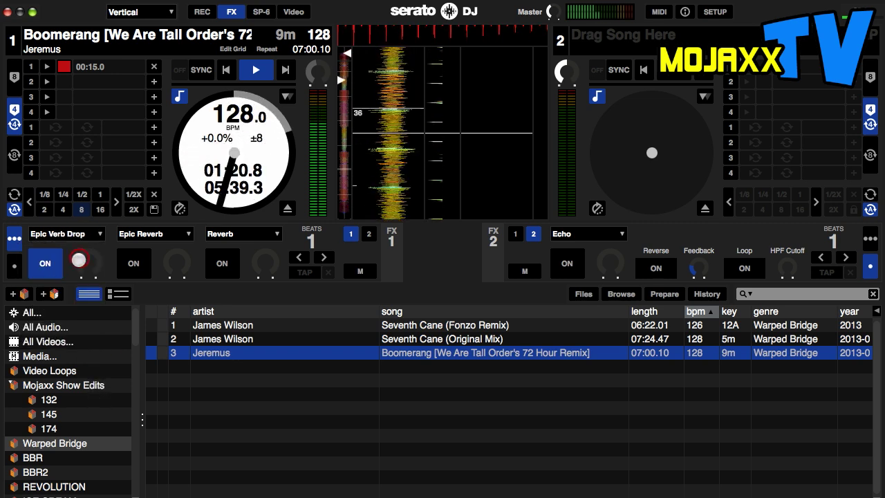
{"action": "left_click_drag", "start_coordinate": [91, 241], "coordinate": [91, 194]}
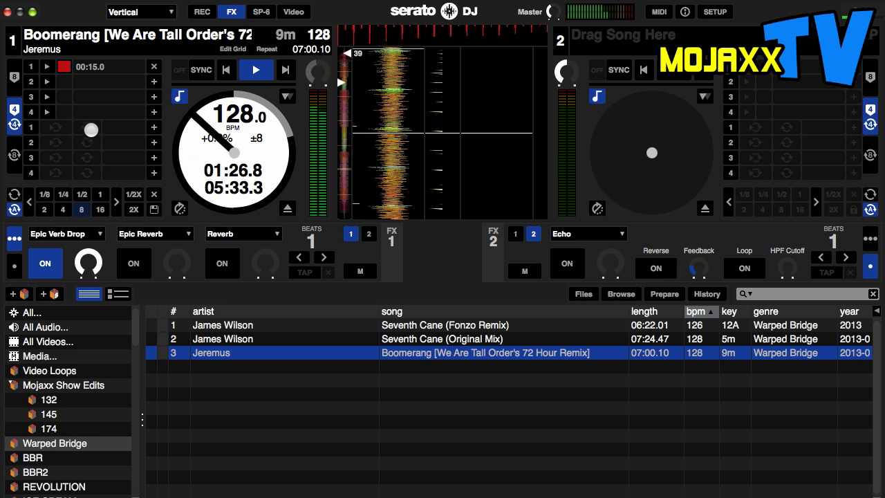
{"action": "mouse_move", "coordinate": [90, 128]}
{"action": "left_mouse_down"}
{"action": "mouse_move", "coordinate": [90, 223]}
{"action": "mouse_move", "coordinate": [92, 145]}
{"action": "left_mouse_up"}
{"action": "left_click_drag", "start_coordinate": [100, 110], "coordinate": [104, 277]}
- Load Bit Crush into the first slot of FX unit 1 and sweep its depth to maximum and back down
{"action": "left_click", "coordinate": [95, 233]}
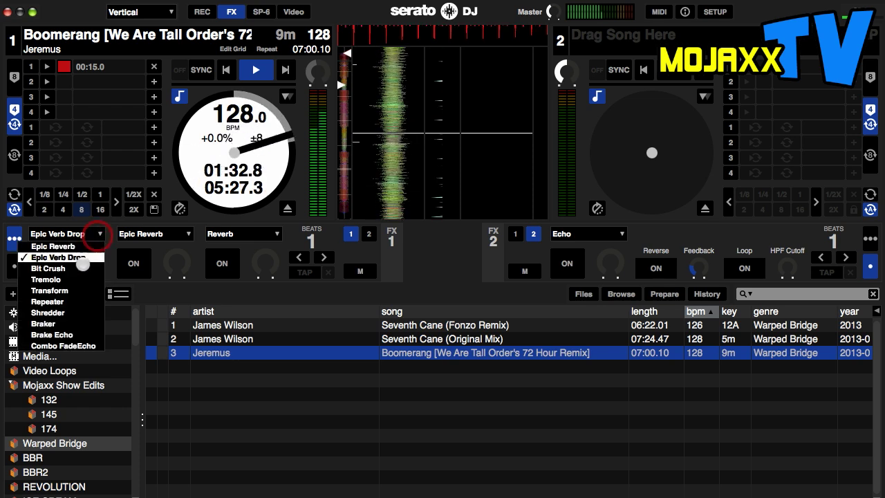
{"action": "left_click", "coordinate": [79, 269]}
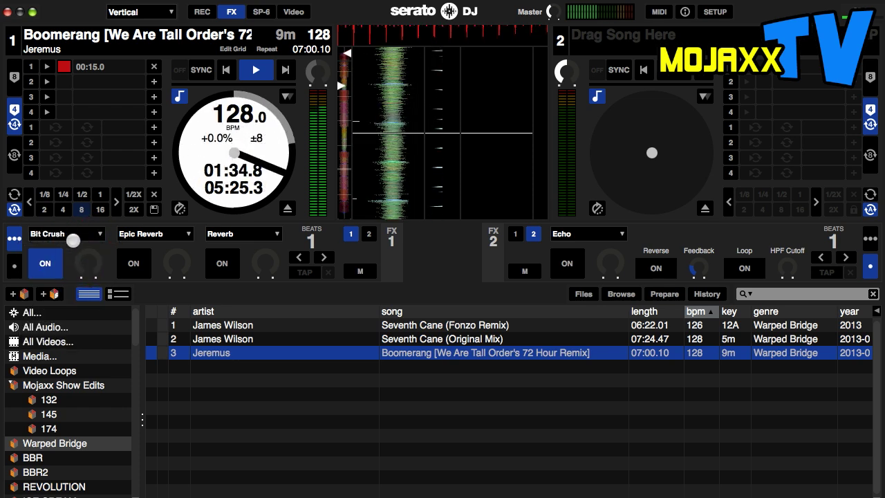
{"action": "left_click_drag", "start_coordinate": [81, 232], "coordinate": [91, 179]}
{"action": "left_click_drag", "start_coordinate": [94, 123], "coordinate": [106, 194]}
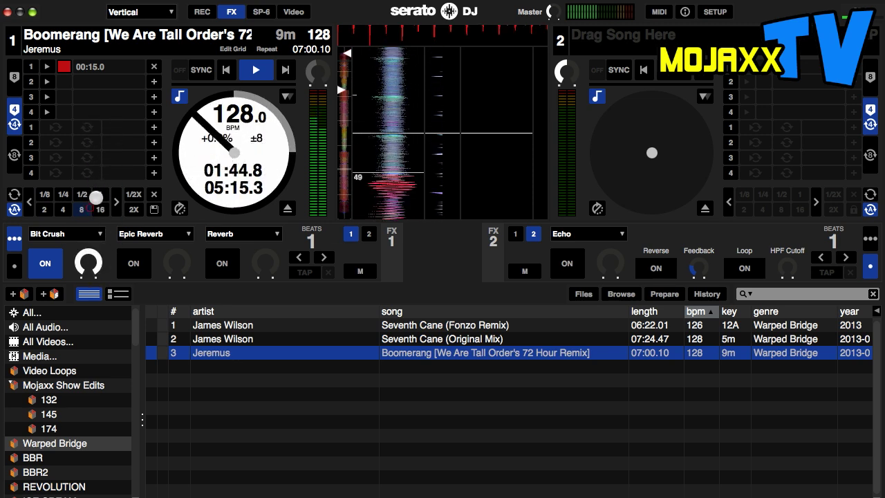
- Load Tremolo into the first slot of FX unit 1 and raise its depth to maximum
{"action": "left_click", "coordinate": [69, 233]}
{"action": "left_click", "coordinate": [65, 280]}
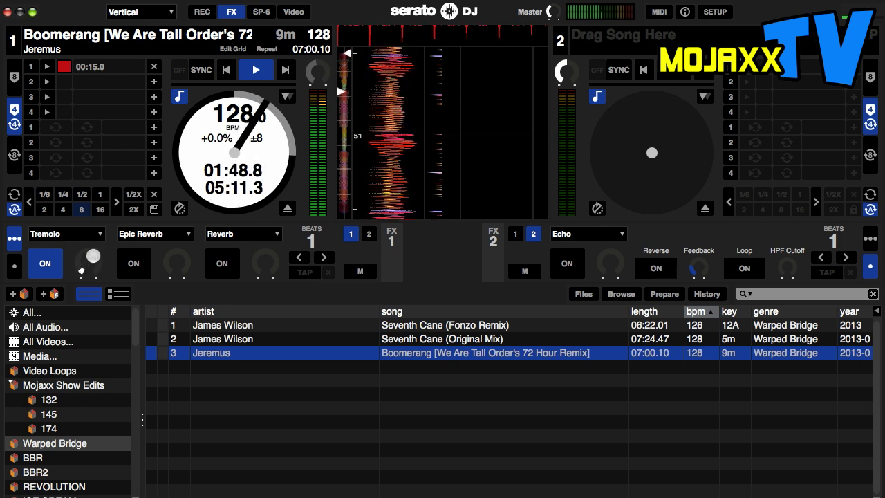
{"action": "left_click", "coordinate": [91, 158]}
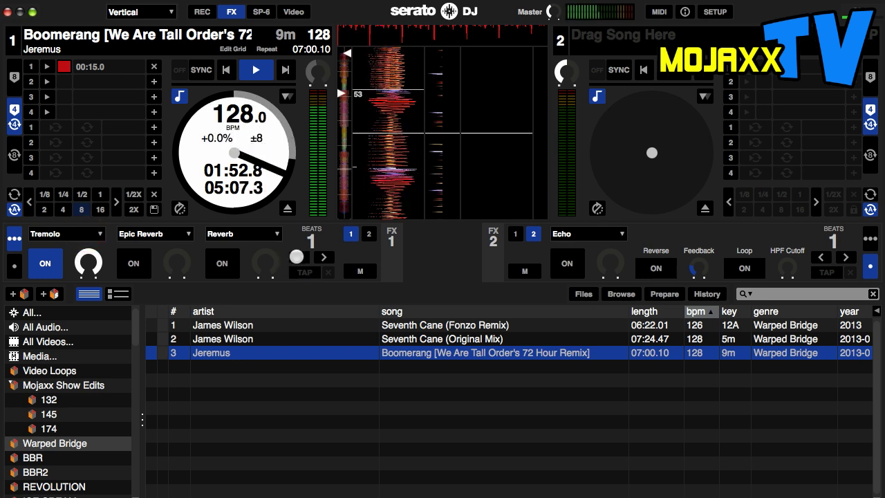
- Try other beat values for Tremolo in FX unit 1, return the beats to 1, and bring the depth down to zero
{"action": "left_click", "coordinate": [298, 257]}
{"action": "left_click", "coordinate": [324, 256]}
{"action": "left_click", "coordinate": [324, 257]}
{"action": "left_click", "coordinate": [325, 255]}
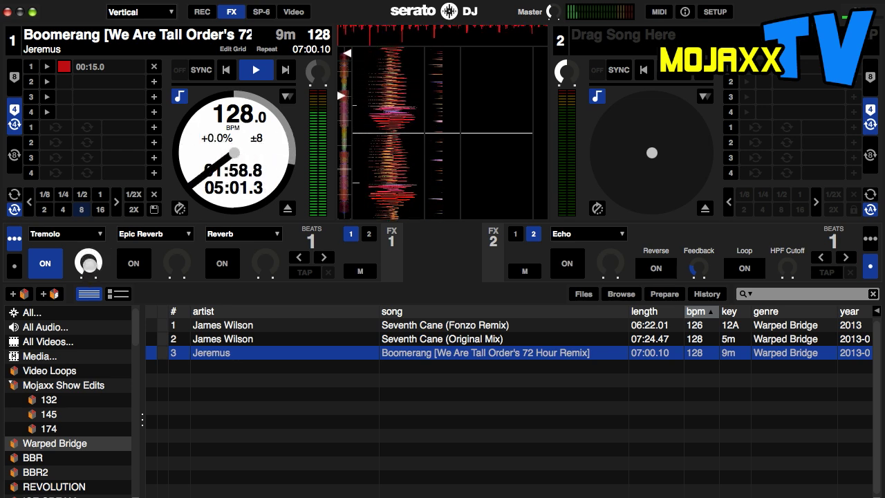
{"action": "left_click", "coordinate": [91, 246]}
{"action": "left_click_drag", "start_coordinate": [92, 247], "coordinate": [92, 306]}
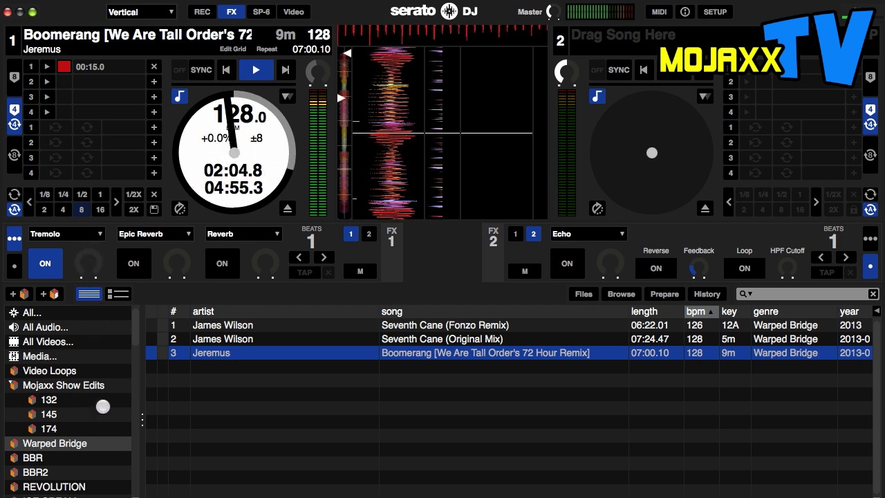
- Load Transform into the first slot of FX unit 1 and sweep its depth
{"action": "left_click", "coordinate": [66, 234]}
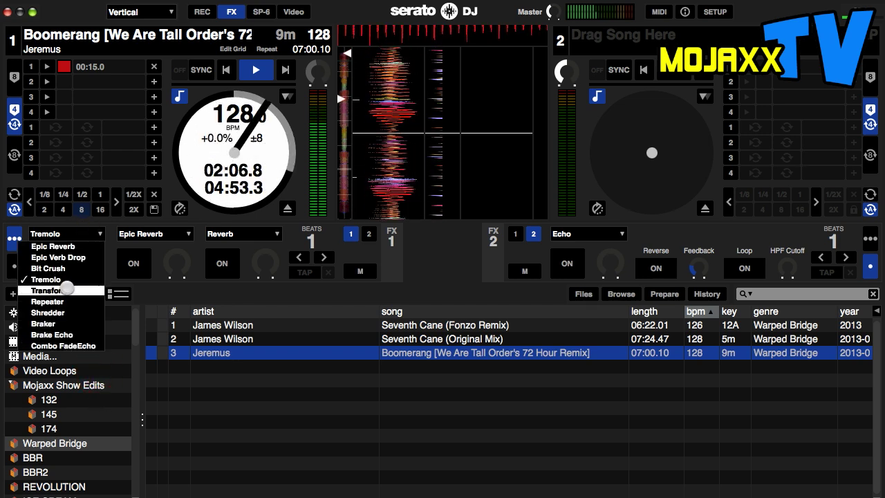
{"action": "left_click", "coordinate": [67, 290]}
{"action": "left_click_drag", "start_coordinate": [92, 238], "coordinate": [99, 278]}
- Load Repeater into the first slot of FX unit 1, raise its depth, and gradually lower it again
{"action": "left_click", "coordinate": [93, 235]}
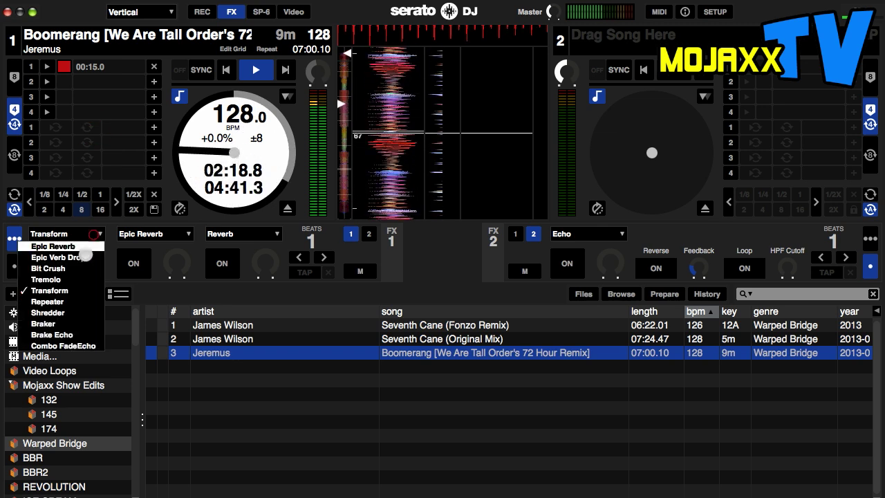
{"action": "left_click", "coordinate": [93, 303]}
{"action": "left_click_drag", "start_coordinate": [95, 265], "coordinate": [91, 138]}
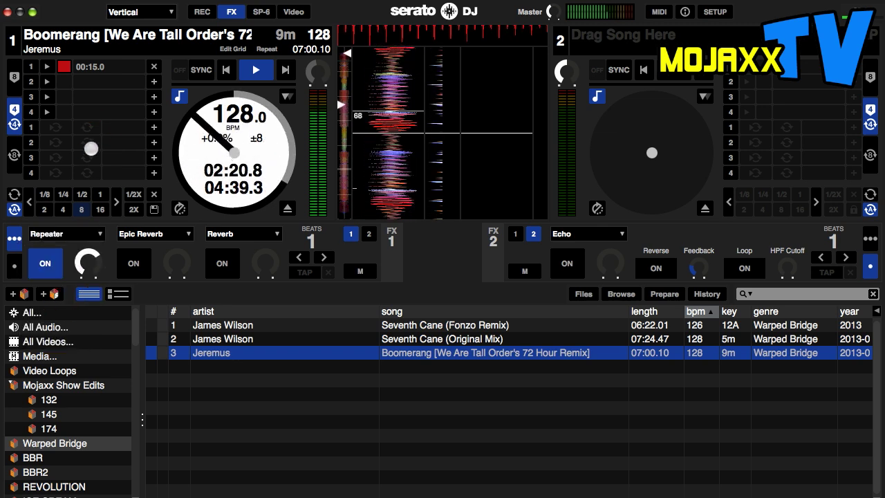
{"action": "left_click_drag", "start_coordinate": [91, 185], "coordinate": [92, 222]}
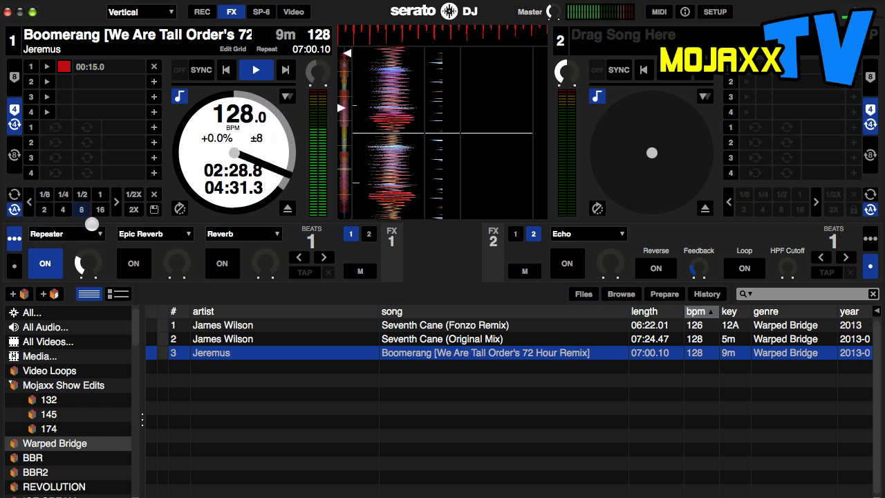
{"action": "left_click_drag", "start_coordinate": [92, 232], "coordinate": [90, 256]}
- Load Shredder into the first slot of FX unit 1 and sweep its depth up and back to zero
{"action": "left_click", "coordinate": [90, 240]}
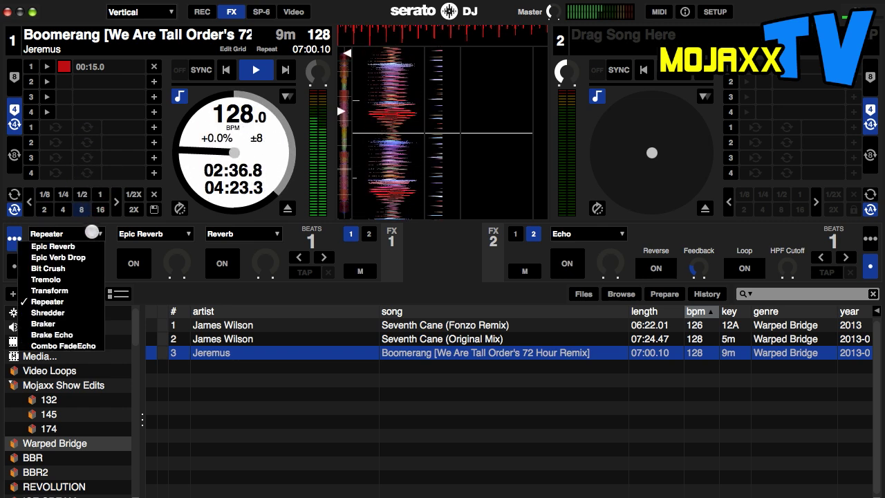
{"action": "left_click", "coordinate": [45, 312]}
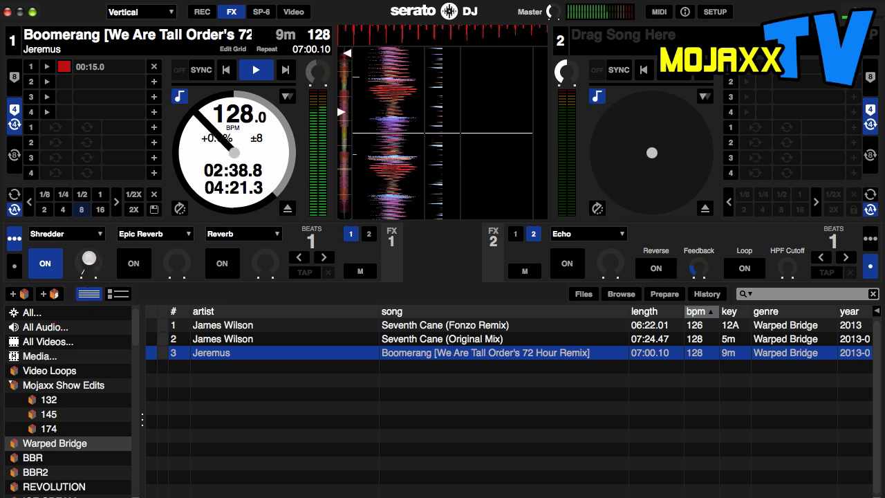
{"action": "left_click_drag", "start_coordinate": [89, 258], "coordinate": [96, 187]}
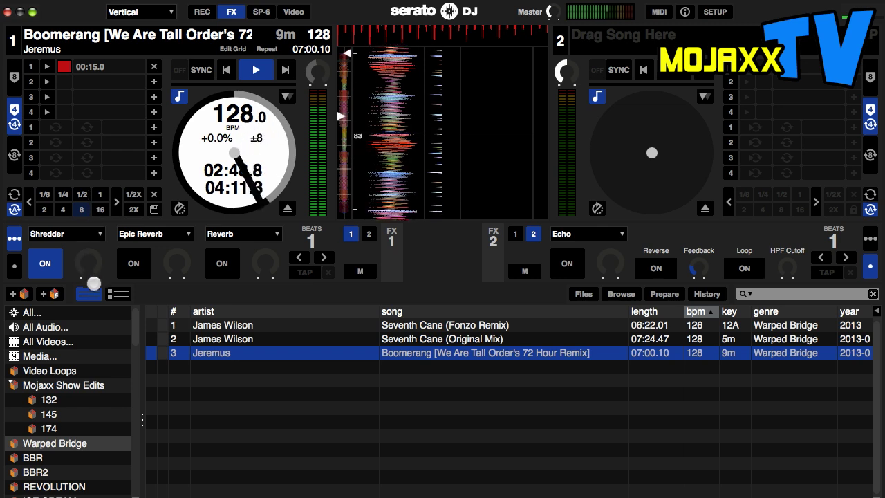
- Load Braker into the first slot of FX unit 1, switch it on and off several times, and leave it off
{"action": "left_click", "coordinate": [94, 233]}
{"action": "left_click", "coordinate": [43, 324]}
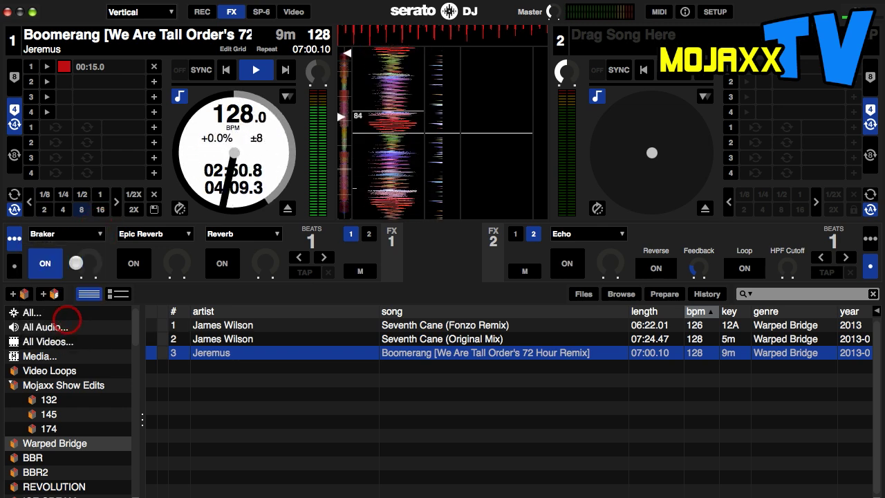
{"action": "left_click", "coordinate": [54, 262]}
{"action": "left_click", "coordinate": [53, 262]}
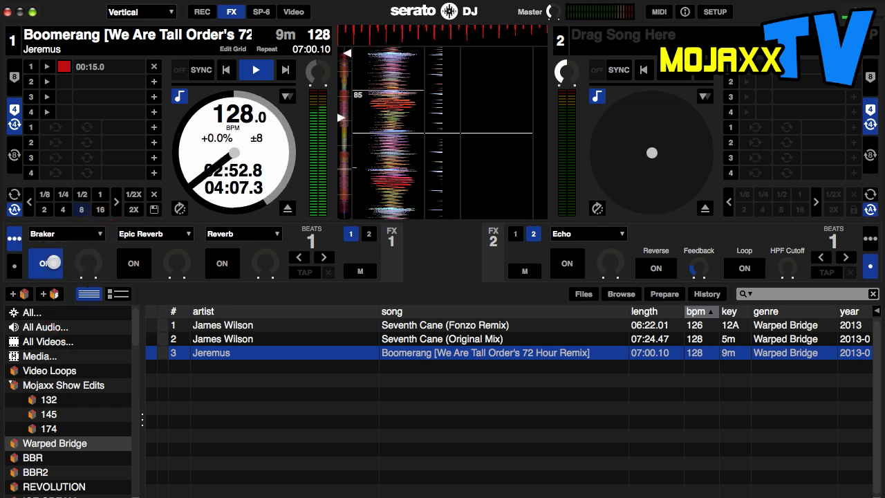
{"action": "left_click", "coordinate": [53, 262]}
{"action": "left_click", "coordinate": [53, 262]}
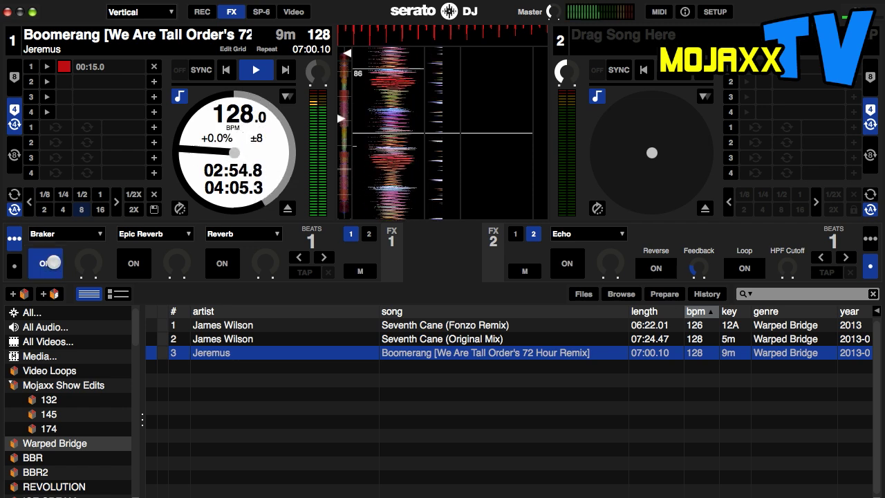
{"action": "left_click", "coordinate": [47, 263]}
- Load Brake Echo into the first slot of FX unit 1 and briefly turn it on and off
{"action": "left_click", "coordinate": [81, 241]}
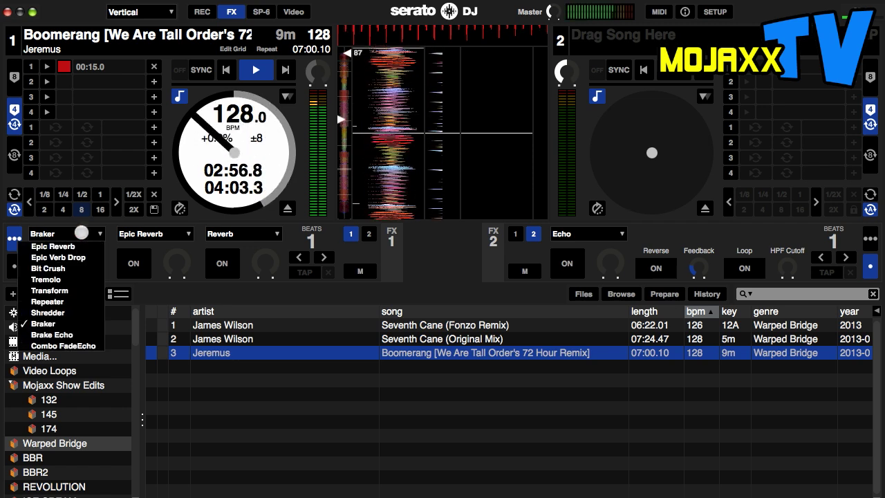
{"action": "left_click", "coordinate": [54, 331]}
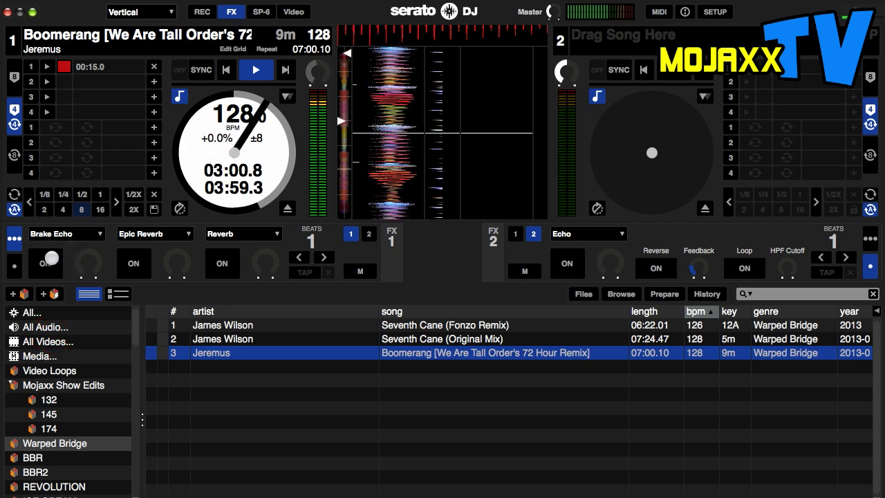
{"action": "left_click", "coordinate": [48, 263]}
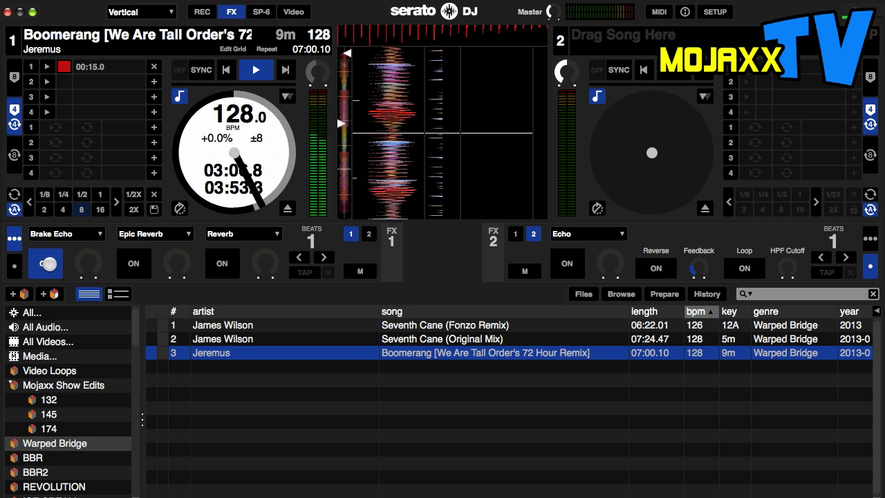
{"action": "left_click", "coordinate": [48, 264]}
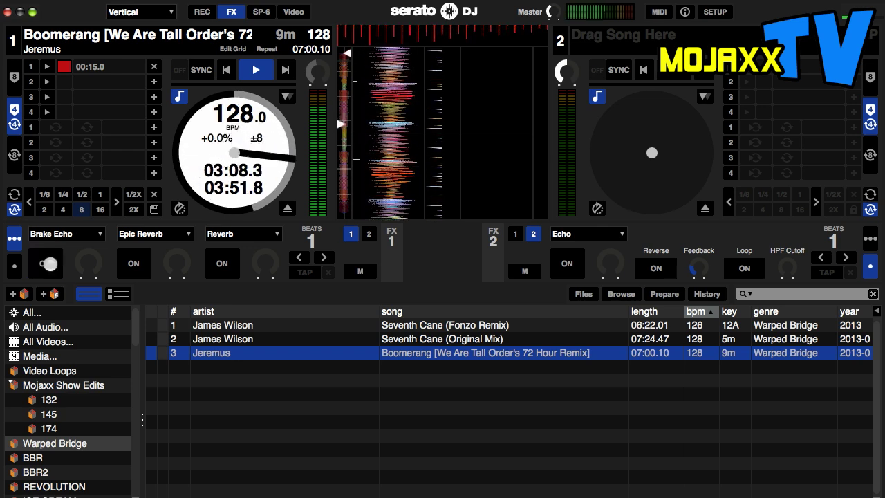
- Load Combo FadeEcho into FX unit 1's first slot, toggle it on and off at different depths, and leave it off
{"action": "left_click", "coordinate": [70, 233]}
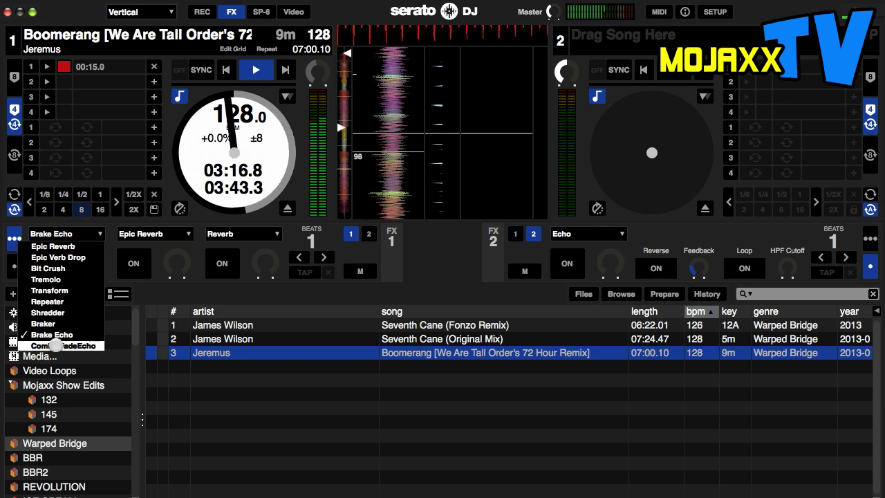
{"action": "left_click", "coordinate": [56, 345]}
{"action": "left_click", "coordinate": [46, 265]}
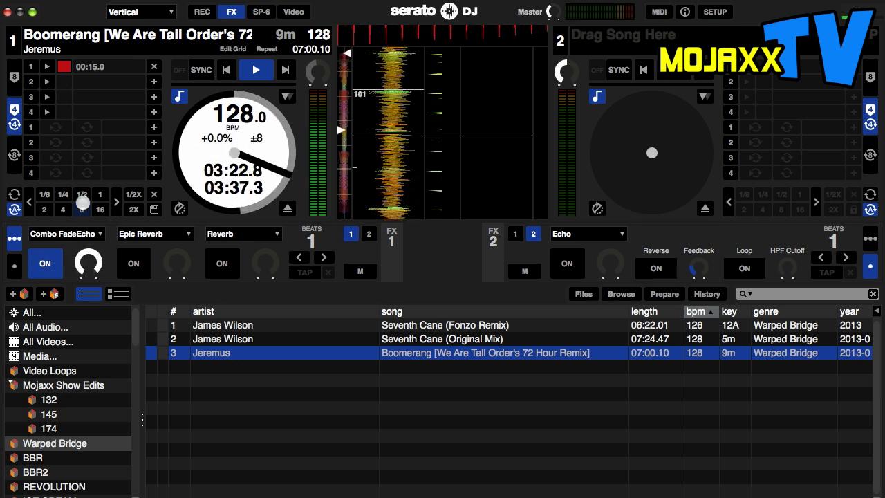
{"action": "left_click", "coordinate": [47, 259]}
{"action": "left_click", "coordinate": [47, 259]}
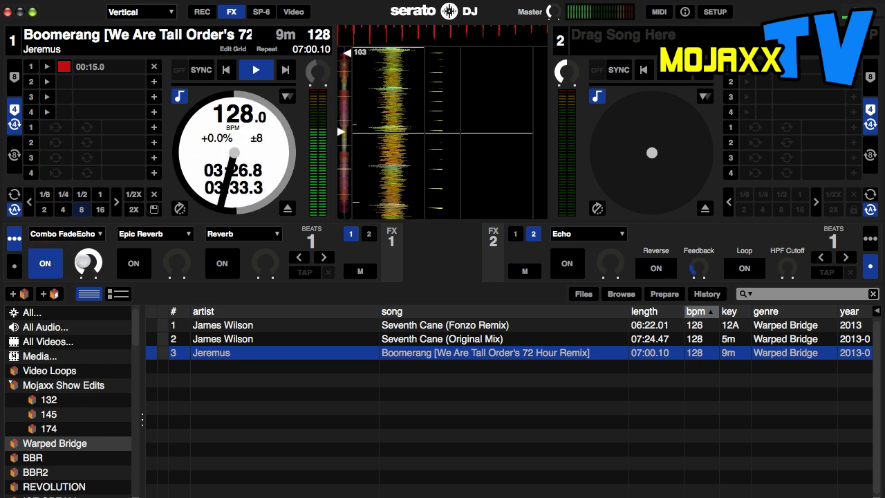
{"action": "left_click", "coordinate": [45, 268]}
{"action": "left_click", "coordinate": [44, 270]}
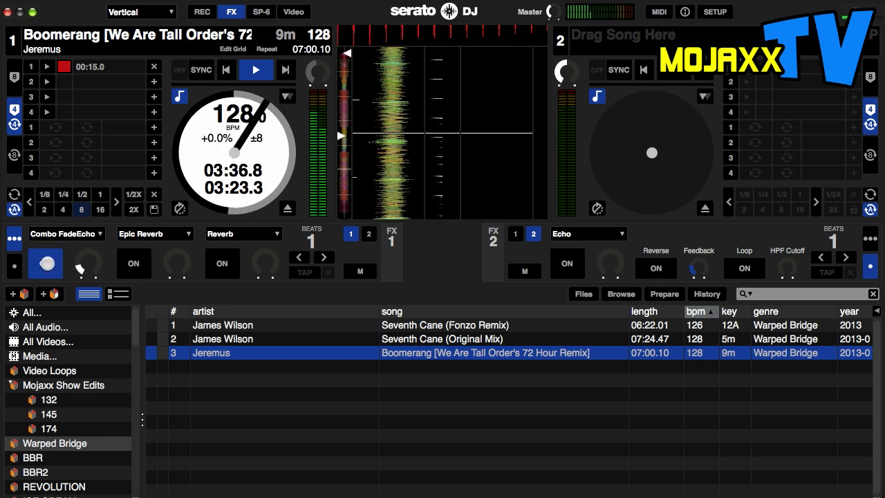
{"action": "left_click", "coordinate": [47, 261]}
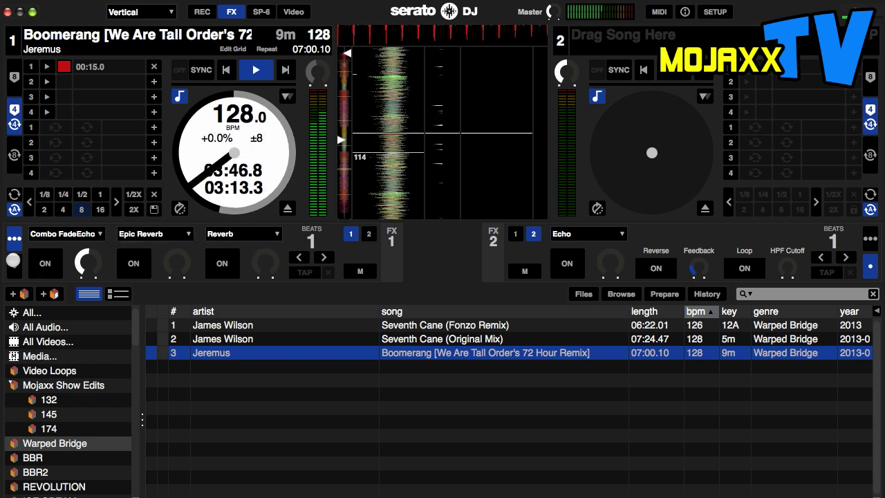
- Switch FX unit 1 to single-effect mode and load Epic Reverb
{"action": "left_click", "coordinate": [13, 262]}
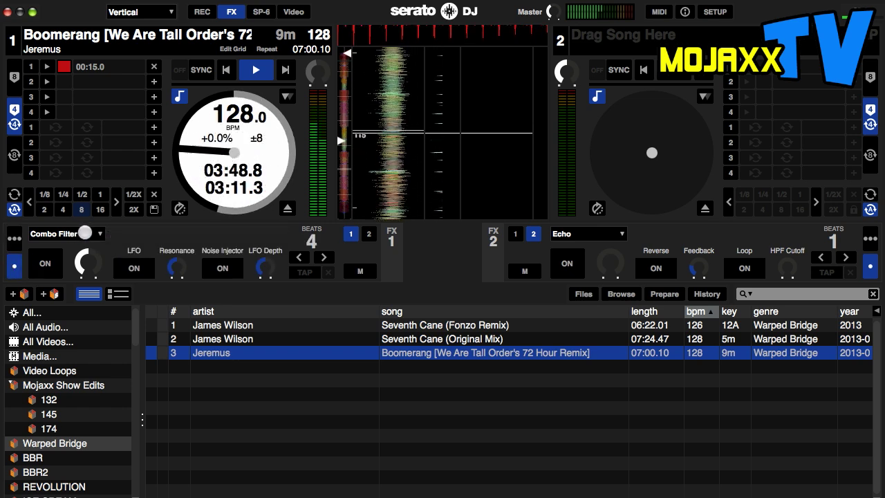
{"action": "left_click", "coordinate": [84, 233]}
{"action": "left_click", "coordinate": [49, 253]}
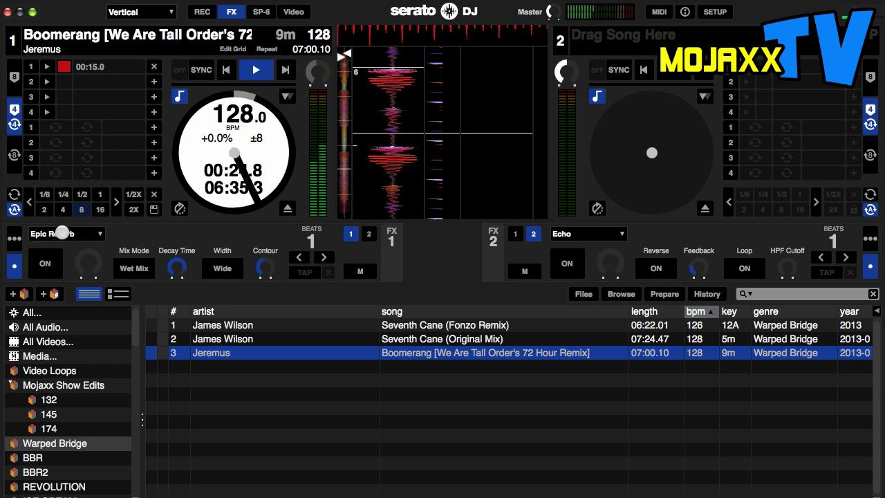
- Turn on Epic Reverb in FX unit 1, raise its depth, and compare the Send and Wet Mix modes, ending on Wet Mix
{"action": "left_click", "coordinate": [45, 263]}
{"action": "left_click_drag", "start_coordinate": [88, 231], "coordinate": [93, 189]}
{"action": "left_click", "coordinate": [133, 268]}
{"action": "left_click_drag", "start_coordinate": [102, 266], "coordinate": [91, 220]}
{"action": "left_click", "coordinate": [135, 269]}
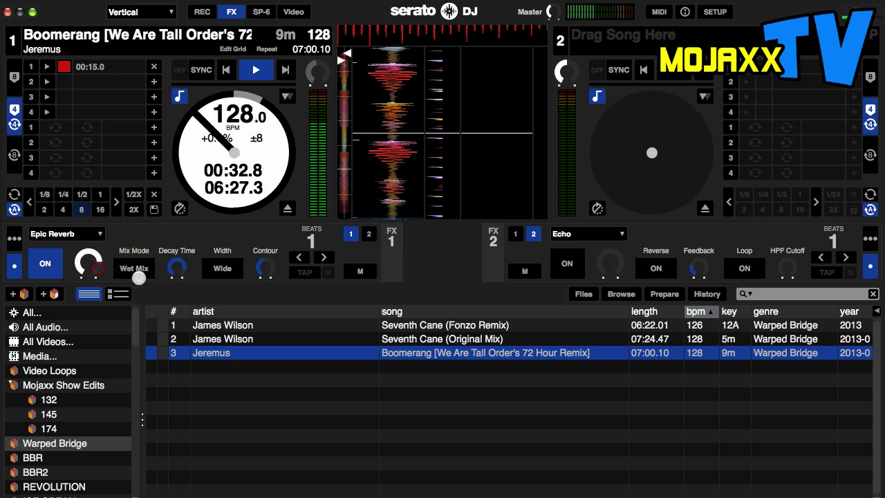
{"action": "left_click", "coordinate": [134, 268]}
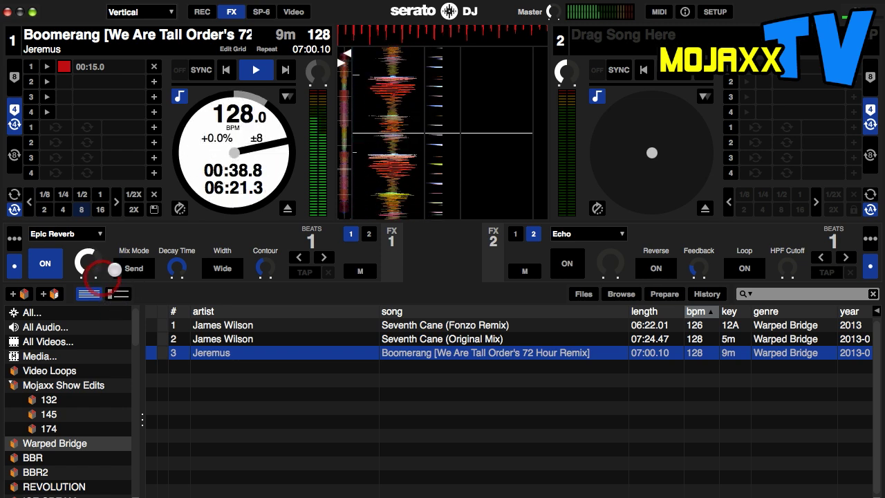
{"action": "left_click", "coordinate": [133, 270]}
- Lower Epic Reverb's Decay Time to 1.96 s
{"action": "mouse_move", "coordinate": [178, 284]}
{"action": "left_click_drag", "start_coordinate": [178, 284], "coordinate": [180, 326]}
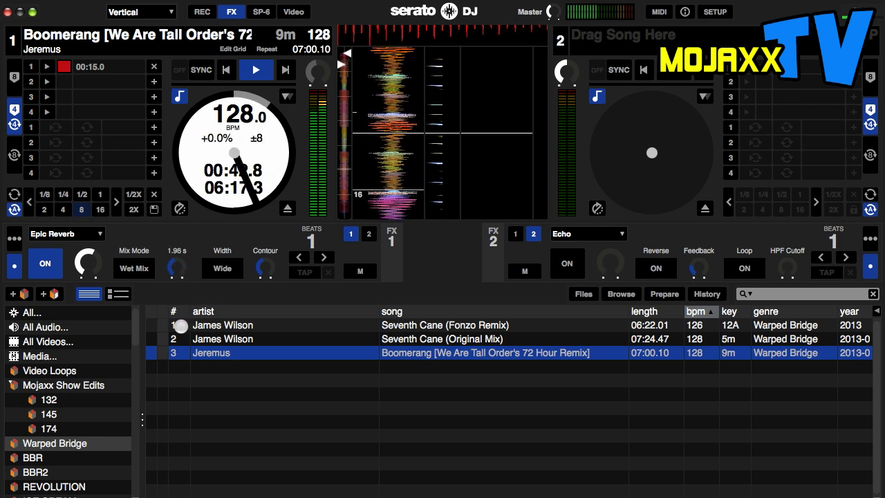
- Try Epic Reverb's Width on Narrow, leave it on Normal, and sweep the Contour amount up and down
{"action": "left_click", "coordinate": [215, 265]}
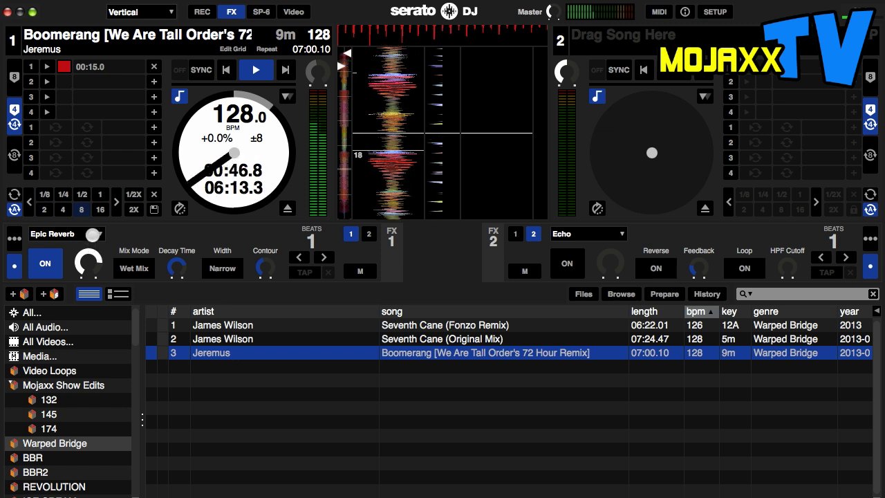
{"action": "left_click", "coordinate": [222, 268]}
{"action": "mouse_move", "coordinate": [257, 249]}
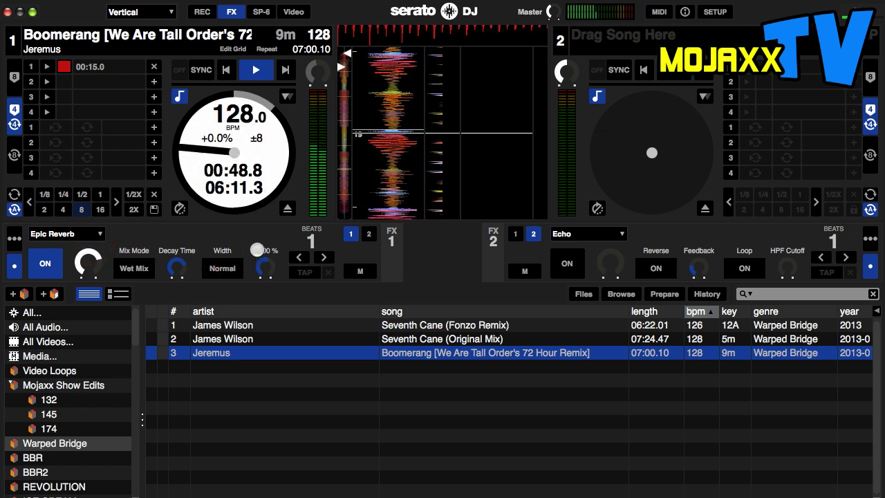
{"action": "mouse_move", "coordinate": [257, 249]}
{"action": "left_mouse_down"}
{"action": "mouse_move", "coordinate": [262, 265]}
{"action": "mouse_move", "coordinate": [261, 221]}
{"action": "mouse_move", "coordinate": [265, 264]}
{"action": "left_mouse_up"}
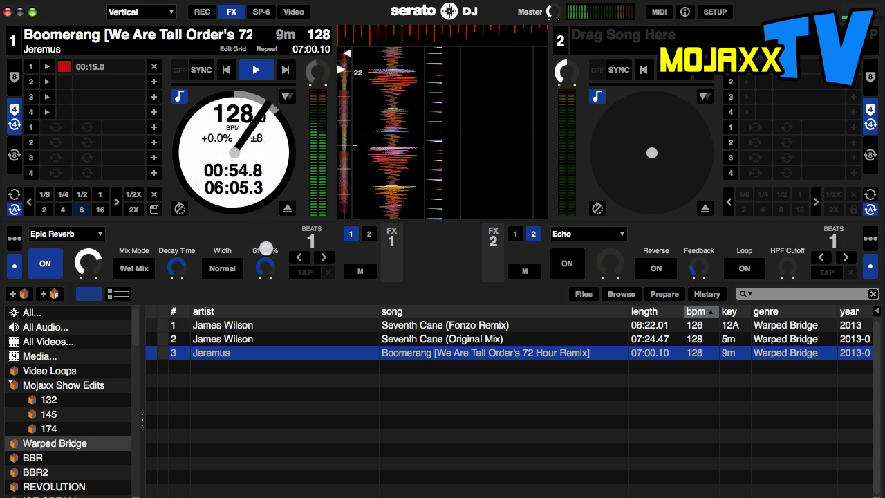
{"action": "left_click_drag", "start_coordinate": [265, 229], "coordinate": [269, 247]}
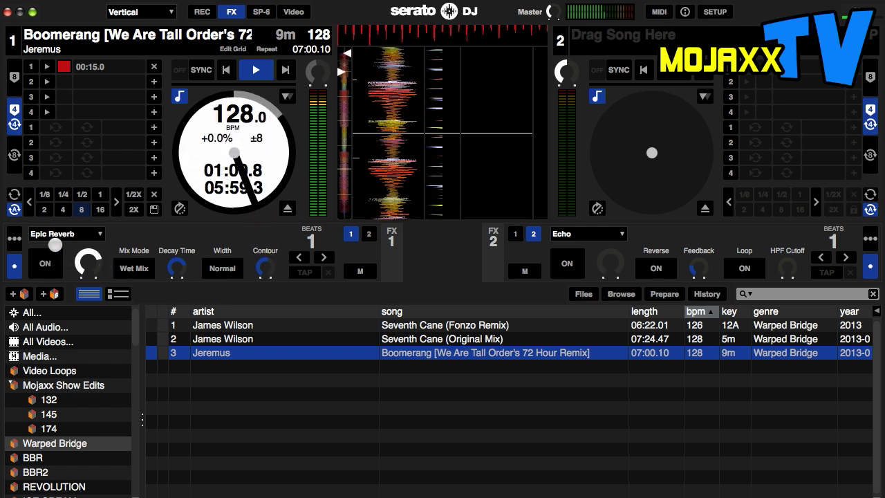
- Replace Epic Reverb with Bit Crush in FX unit 1, turn it on, and set Low Drive to OFF
{"action": "left_click", "coordinate": [59, 237]}
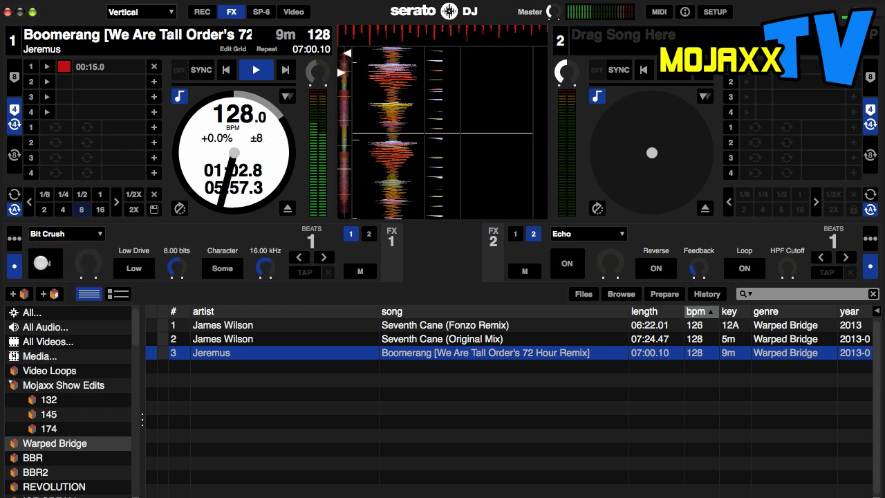
{"action": "left_click", "coordinate": [41, 263]}
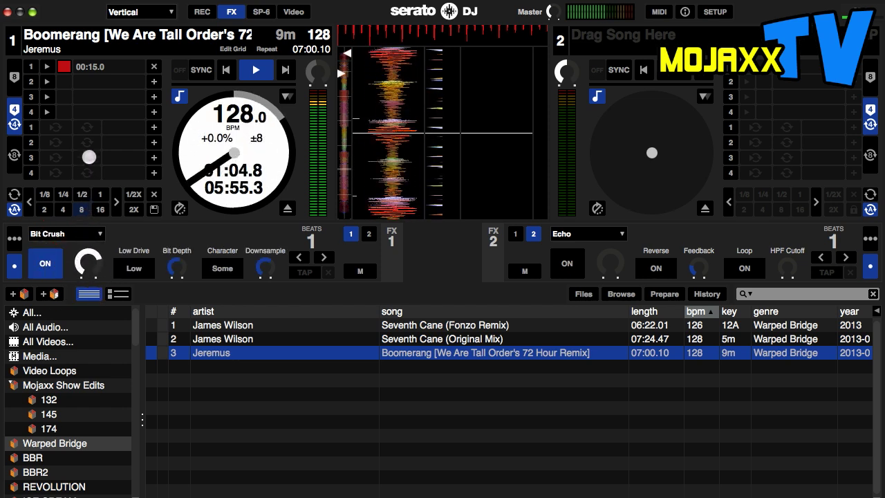
{"action": "left_click", "coordinate": [131, 270]}
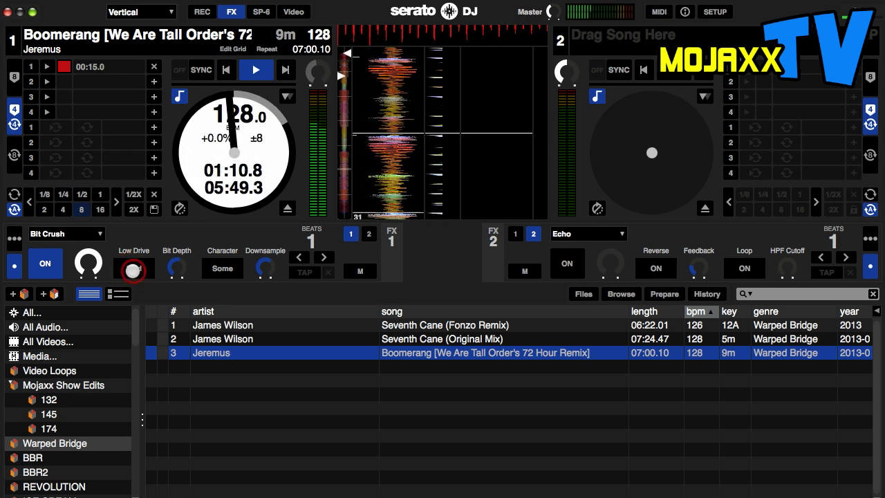
{"action": "left_click", "coordinate": [132, 269]}
{"action": "left_click", "coordinate": [133, 269]}
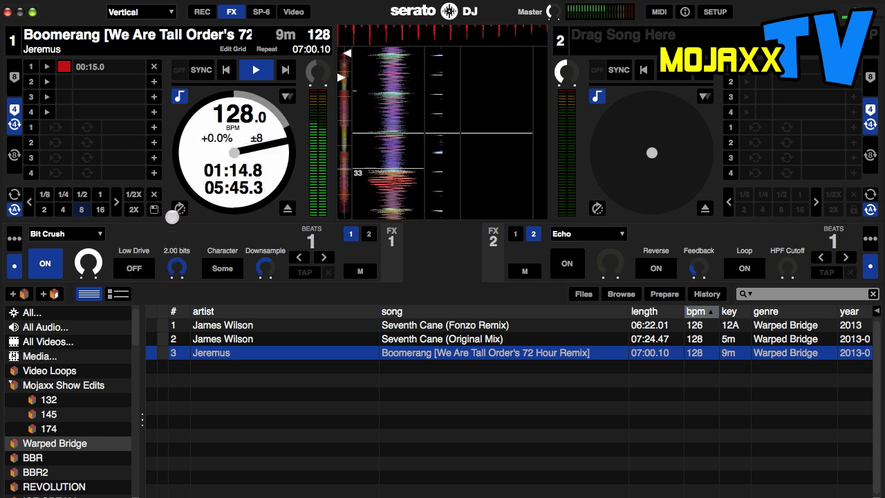
- Vary Bit Crush's Bit Depth and Downsample amounts and set its Character to Epic
{"action": "left_click_drag", "start_coordinate": [175, 259], "coordinate": [175, 289]}
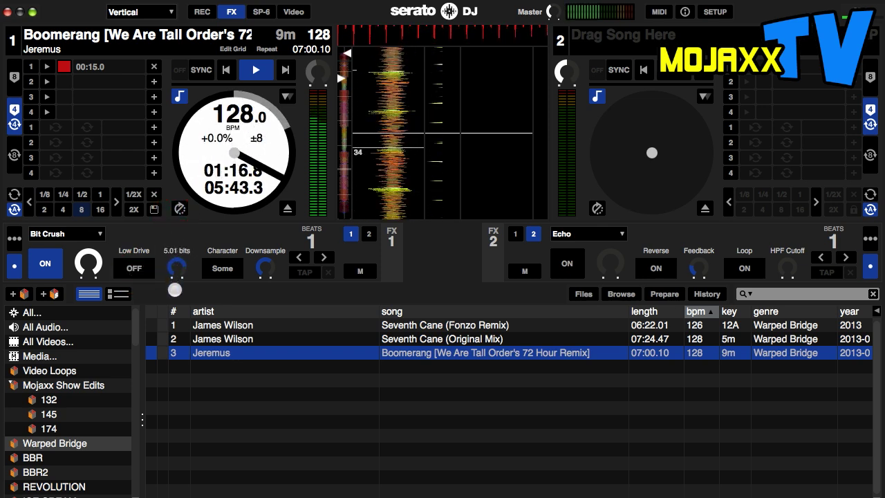
{"action": "left_click_drag", "start_coordinate": [170, 255], "coordinate": [184, 313]}
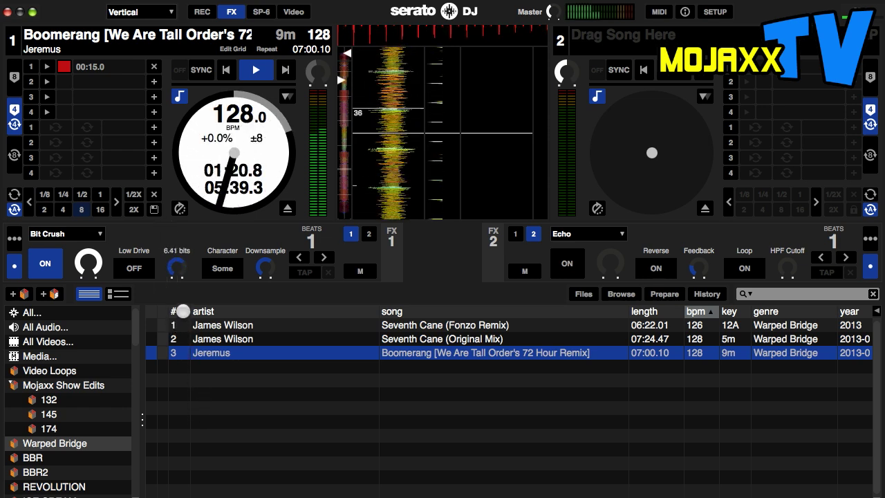
{"action": "left_click", "coordinate": [225, 270]}
{"action": "left_click", "coordinate": [225, 269]}
{"action": "mouse_move", "coordinate": [264, 269]}
{"action": "left_mouse_down"}
{"action": "mouse_move", "coordinate": [256, 216]}
{"action": "mouse_move", "coordinate": [259, 256]}
{"action": "left_mouse_up"}
{"action": "left_click_drag", "start_coordinate": [177, 265], "coordinate": [194, 338]}
{"action": "left_click_drag", "start_coordinate": [266, 262], "coordinate": [263, 366]}
- Load Tremolo into FX unit 1, raise its depth, and try longer beat lengths before returning to 1/4
{"action": "left_click", "coordinate": [85, 236]}
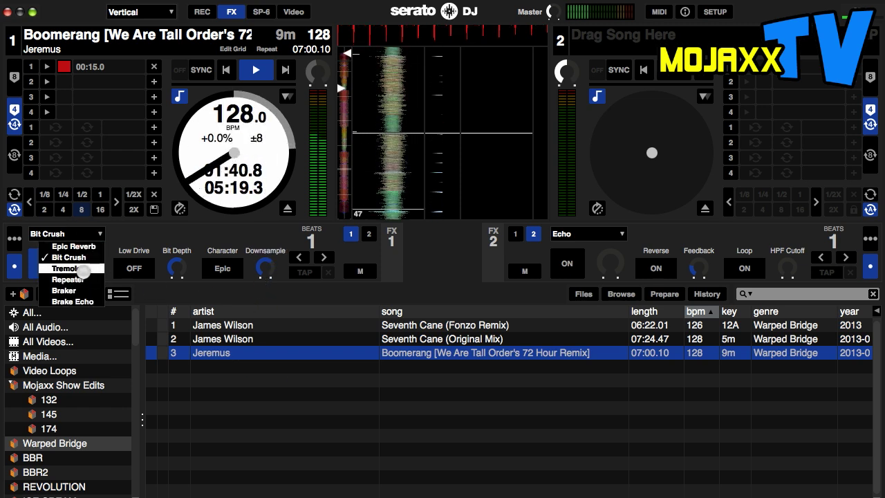
{"action": "left_click", "coordinate": [83, 269]}
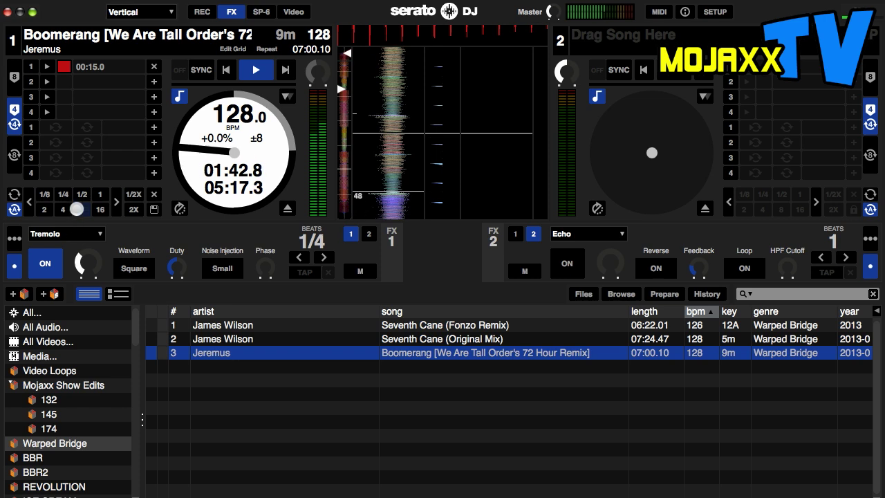
{"action": "left_click", "coordinate": [77, 209]}
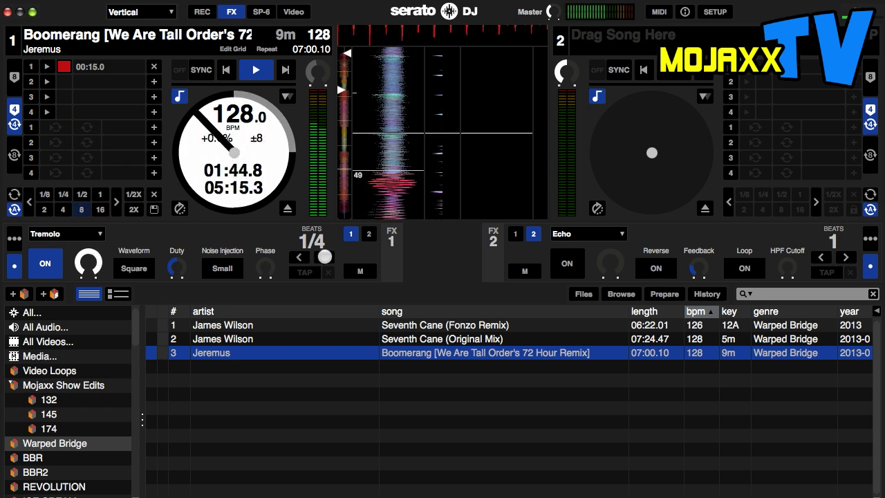
{"action": "left_click", "coordinate": [324, 257]}
{"action": "left_click", "coordinate": [324, 257]}
{"action": "left_click", "coordinate": [297, 257]}
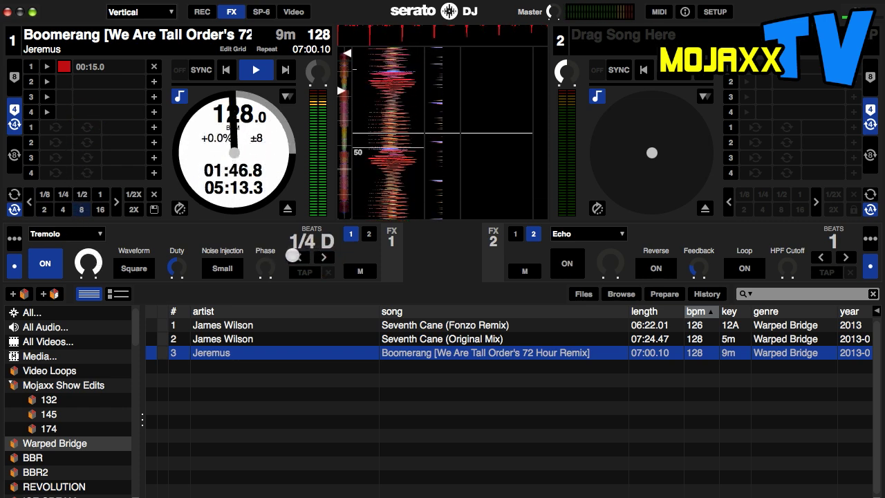
{"action": "left_click", "coordinate": [296, 257]}
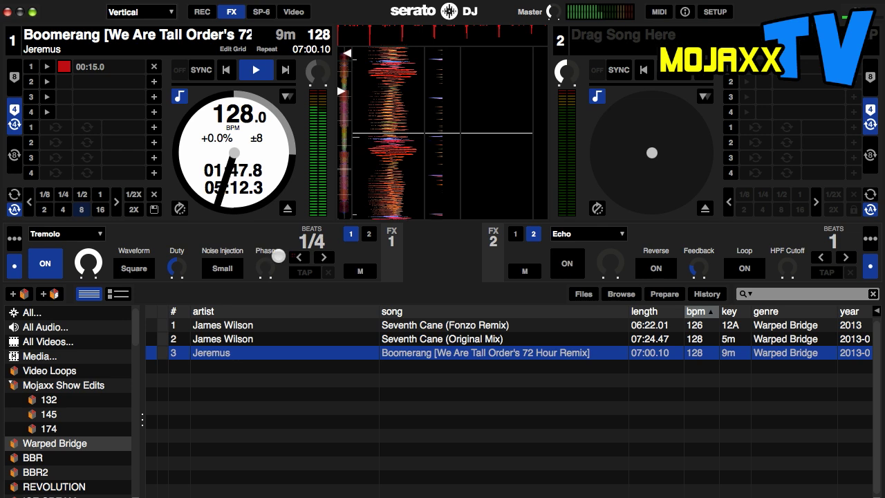
- Cycle Tremolo's Waveform through Triangle and the following shape, ending on Sine
{"action": "left_click", "coordinate": [135, 270]}
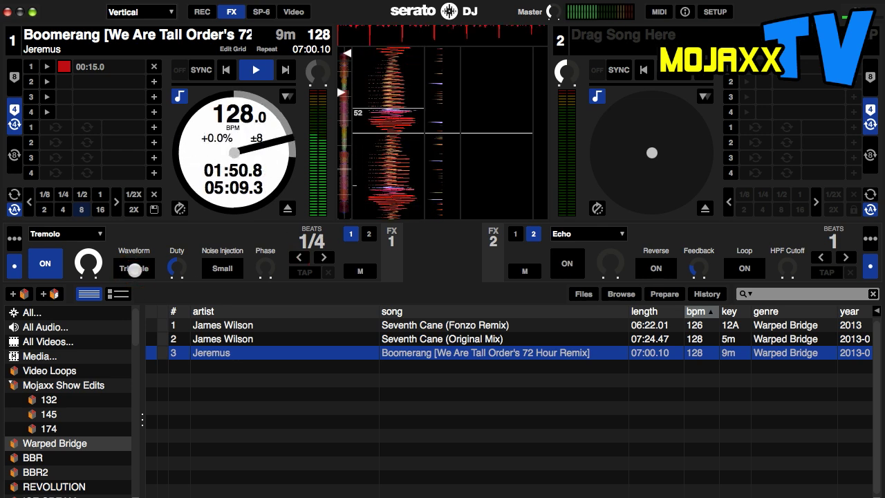
{"action": "left_click", "coordinate": [135, 270]}
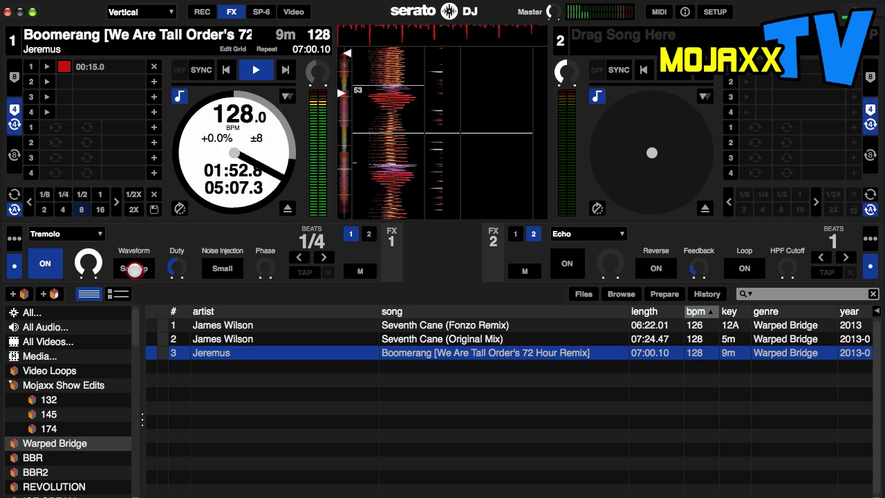
{"action": "left_click", "coordinate": [135, 269]}
- Sweep Tremolo's Duty amount, set Noise Injection to Large, and raise the Phase to 72 degrees
{"action": "left_click_drag", "start_coordinate": [172, 268], "coordinate": [172, 256]}
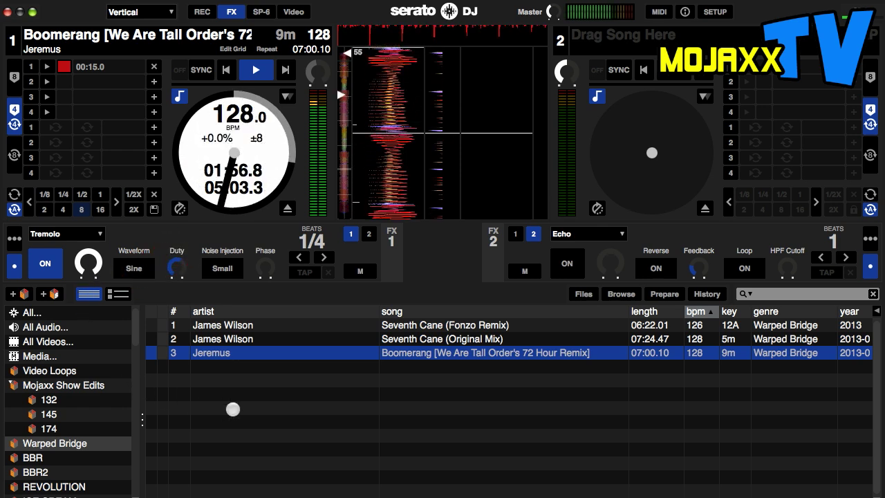
{"action": "left_click_drag", "start_coordinate": [177, 267], "coordinate": [191, 316]}
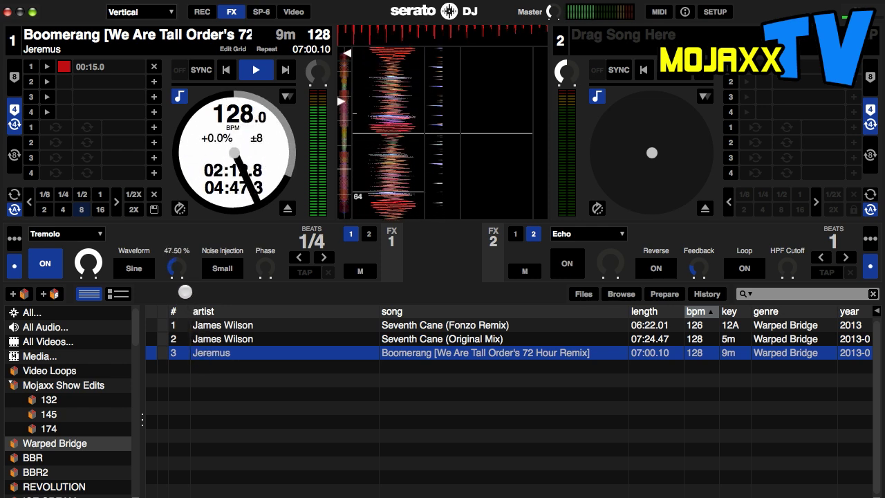
{"action": "left_click", "coordinate": [227, 269]}
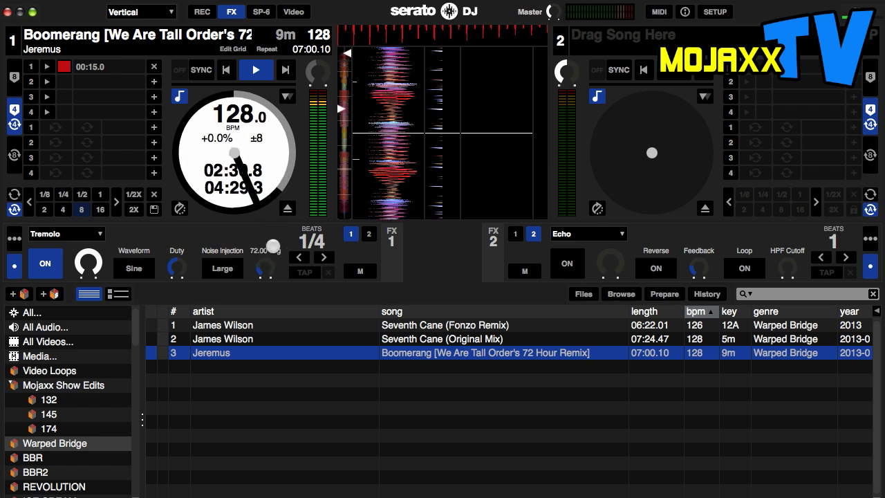
- Load Repeater into FX unit 1 with Loop off and set its beat length to 1
{"action": "left_click", "coordinate": [69, 234]}
{"action": "left_click", "coordinate": [80, 278]}
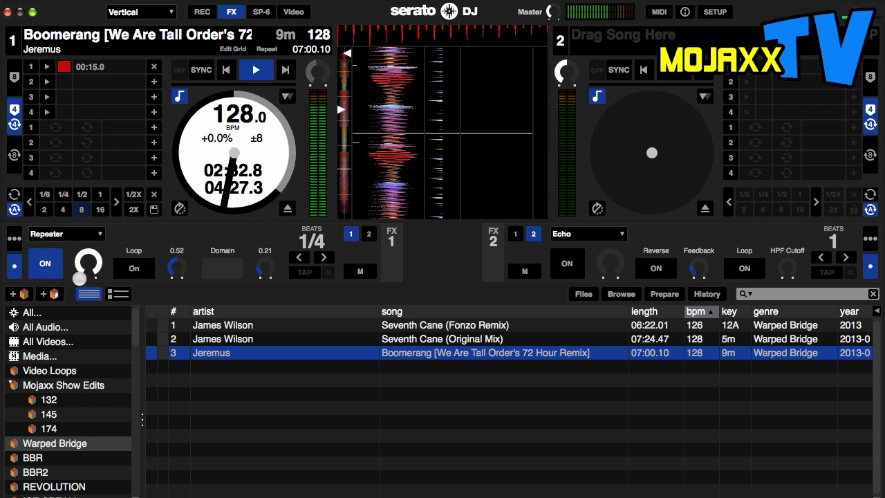
{"action": "left_click", "coordinate": [84, 131]}
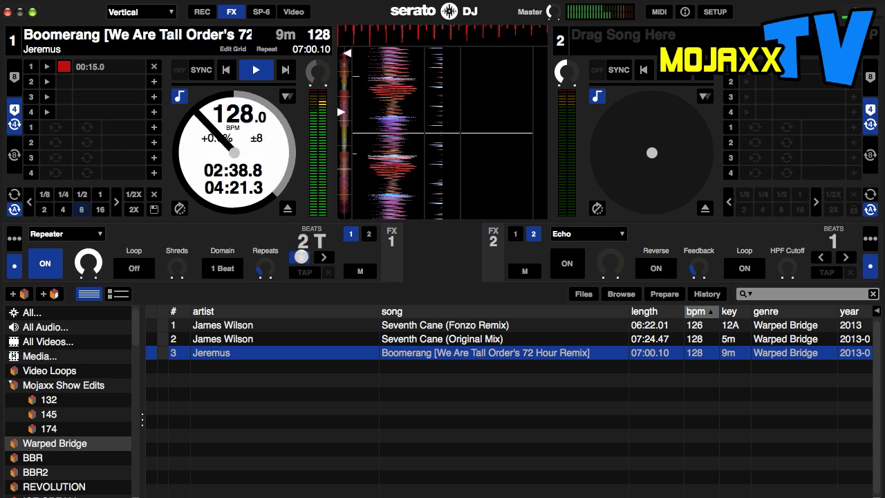
{"action": "left_click", "coordinate": [302, 256]}
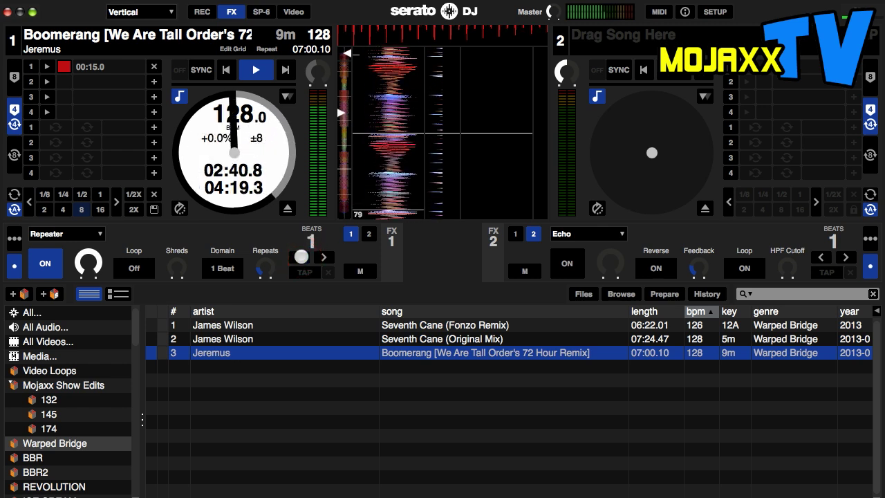
- Try Repeater with Loop on, return Loop to Off with a 1 Beat Domain, and raise Shreds and Repeats
{"action": "left_click", "coordinate": [212, 270]}
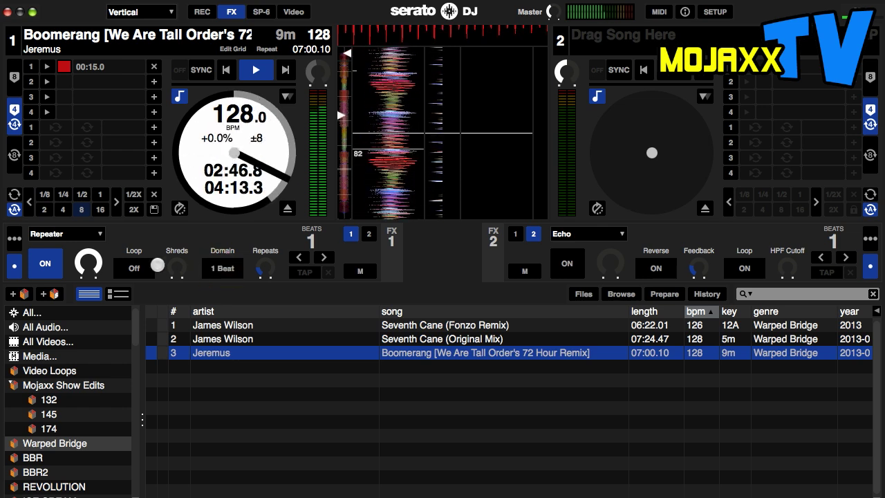
{"action": "left_click", "coordinate": [142, 270]}
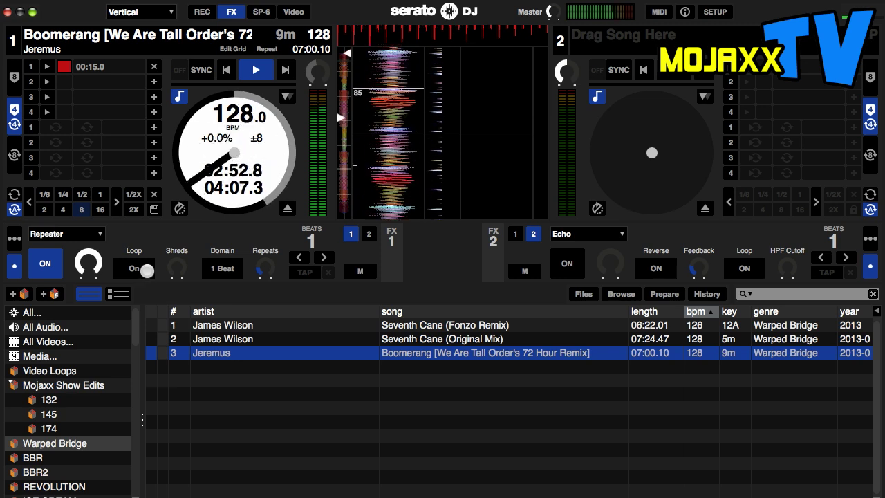
{"action": "left_click", "coordinate": [143, 271]}
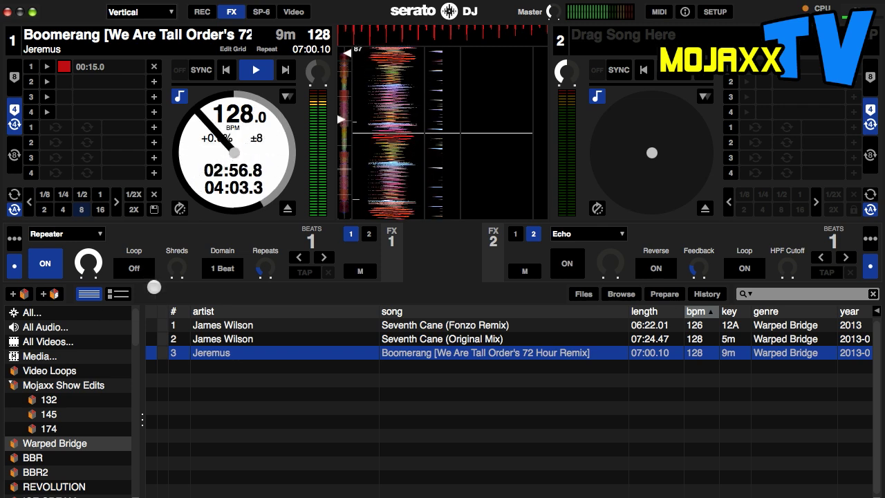
{"action": "left_click_drag", "start_coordinate": [177, 268], "coordinate": [180, 215]}
{"action": "mouse_move", "coordinate": [182, 248]}
{"action": "left_mouse_down"}
{"action": "mouse_move", "coordinate": [179, 174]}
{"action": "mouse_move", "coordinate": [183, 231]}
{"action": "left_mouse_up"}
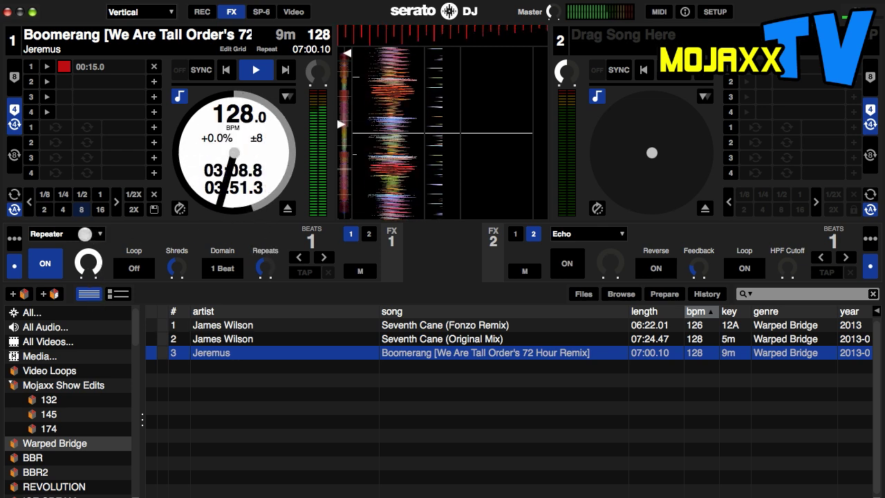
- Load Braker into FX unit 1 and try its Trigger on Mix Off Zero before returning it to Effect On
{"action": "left_click", "coordinate": [83, 235]}
{"action": "left_click", "coordinate": [64, 291]}
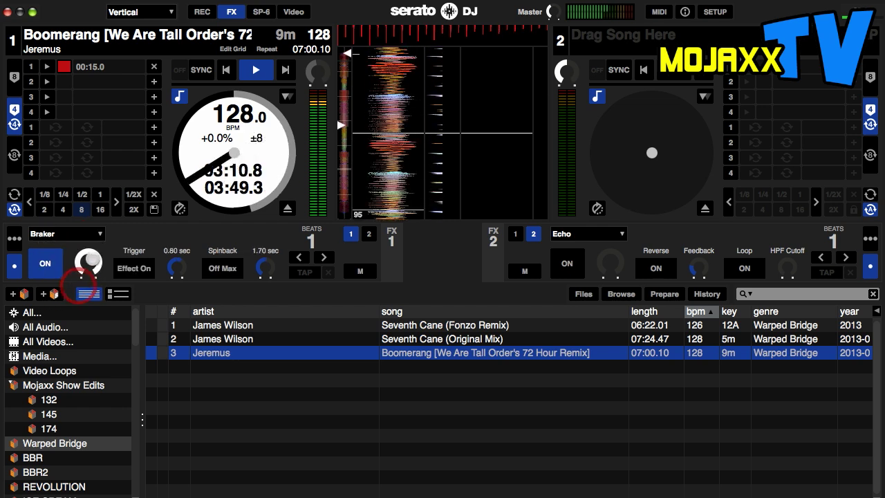
{"action": "left_click", "coordinate": [44, 263]}
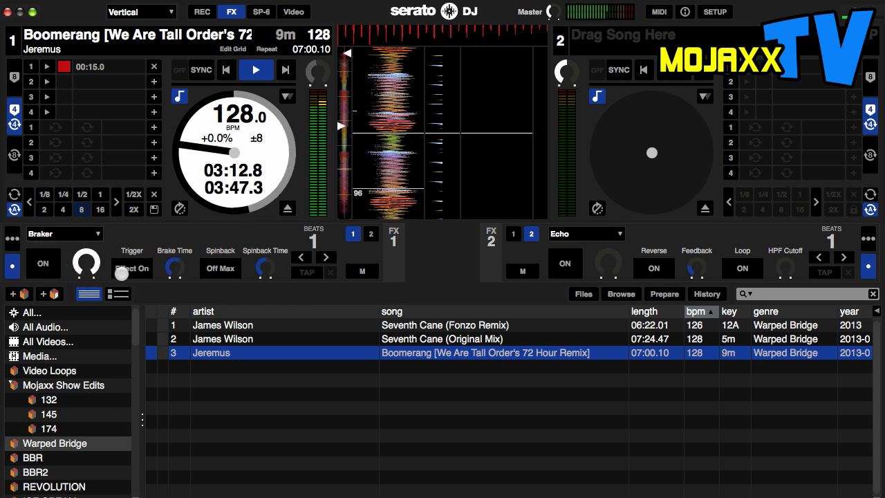
{"action": "left_click", "coordinate": [135, 266]}
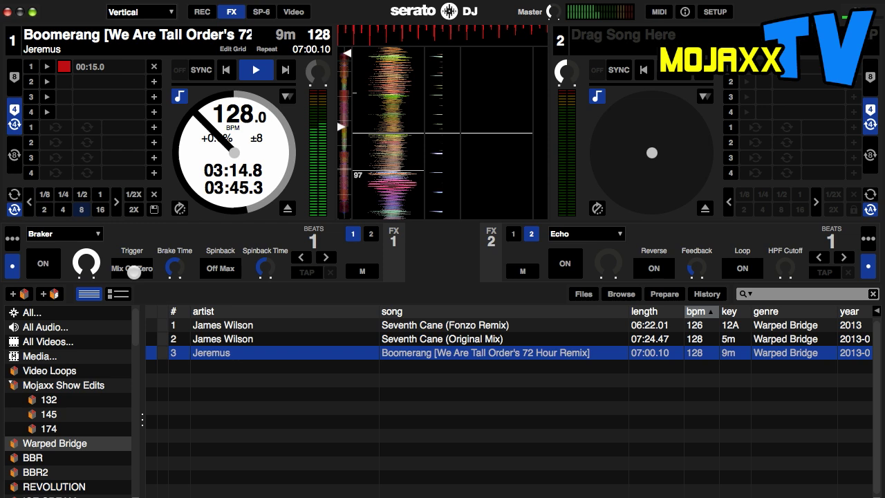
{"action": "left_click", "coordinate": [136, 270]}
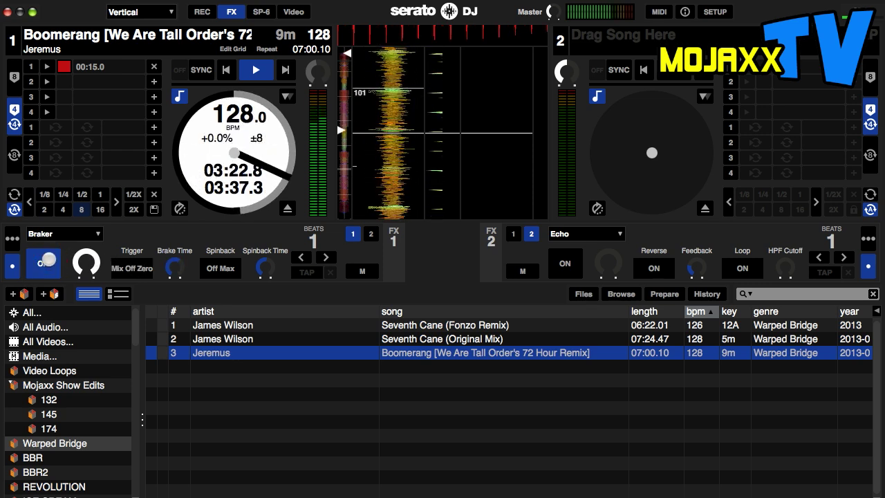
{"action": "left_click", "coordinate": [125, 275]}
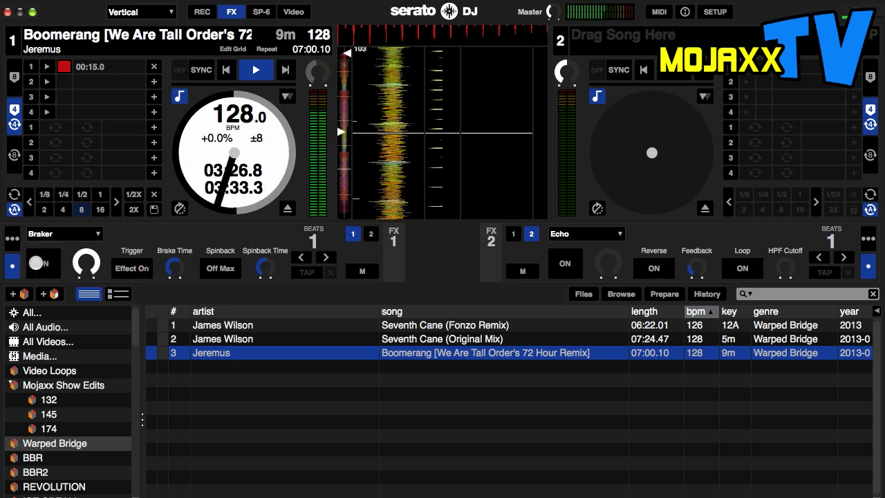
- Try Braker's Spinback on Follow Brake, change it to None, and set Spinback Time to 2.40 sec
{"action": "left_click", "coordinate": [258, 266]}
{"action": "left_click", "coordinate": [220, 265]}
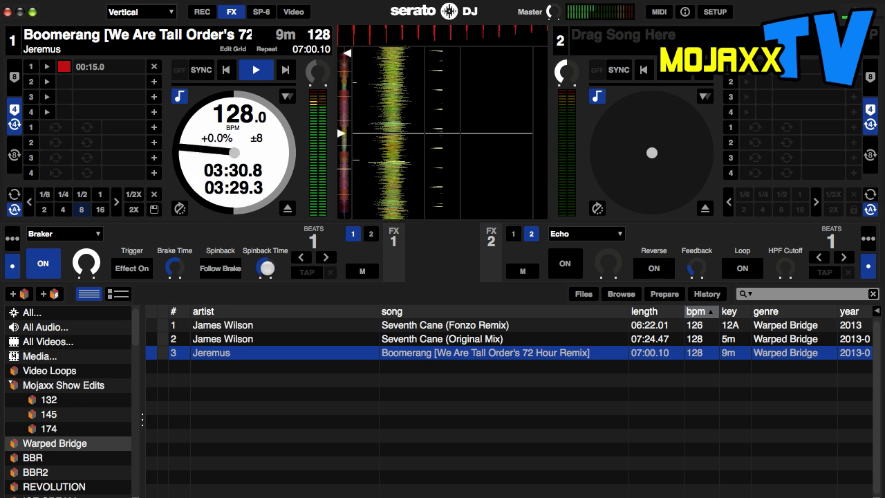
{"action": "left_click", "coordinate": [220, 268]}
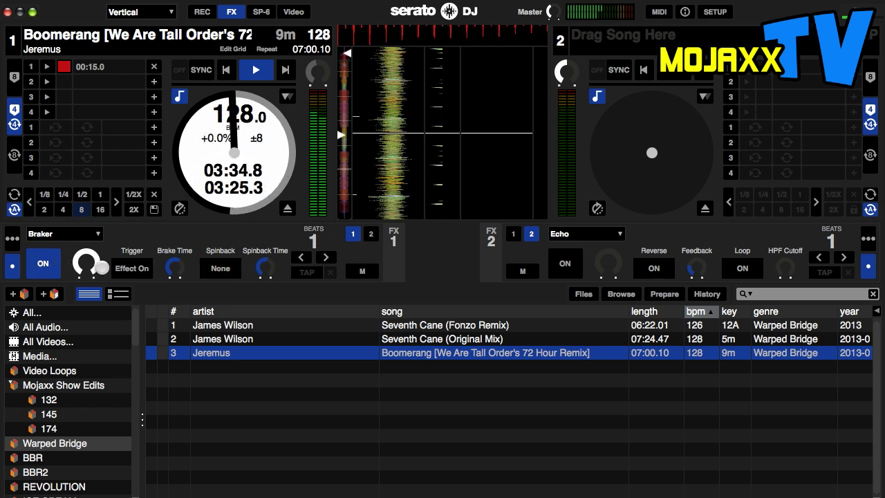
{"action": "left_click_drag", "start_coordinate": [256, 254], "coordinate": [271, 267]}
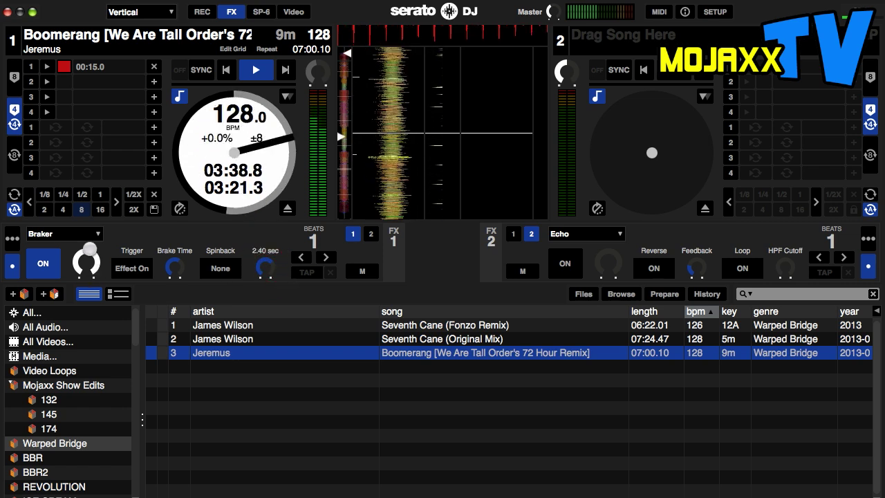
- Load Brake Echo into FX unit 1 and try it on the playing track
{"action": "left_click", "coordinate": [87, 233]}
{"action": "left_click", "coordinate": [88, 233]}
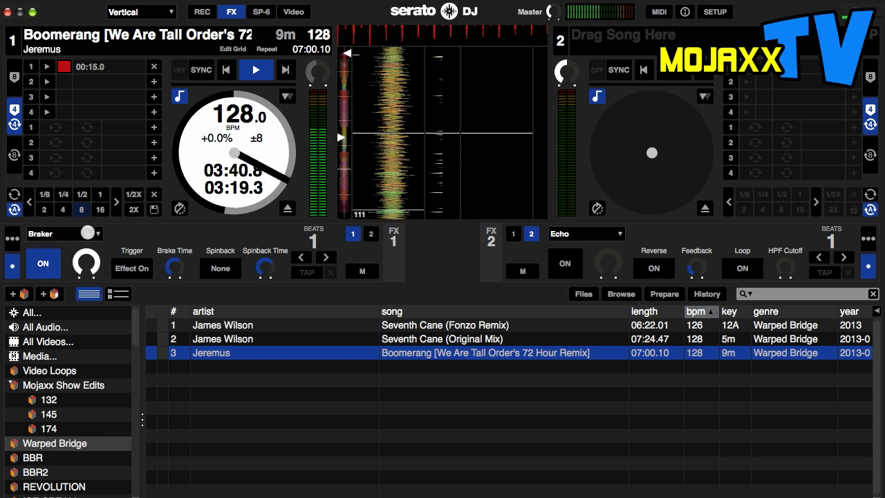
{"action": "left_click", "coordinate": [88, 233]}
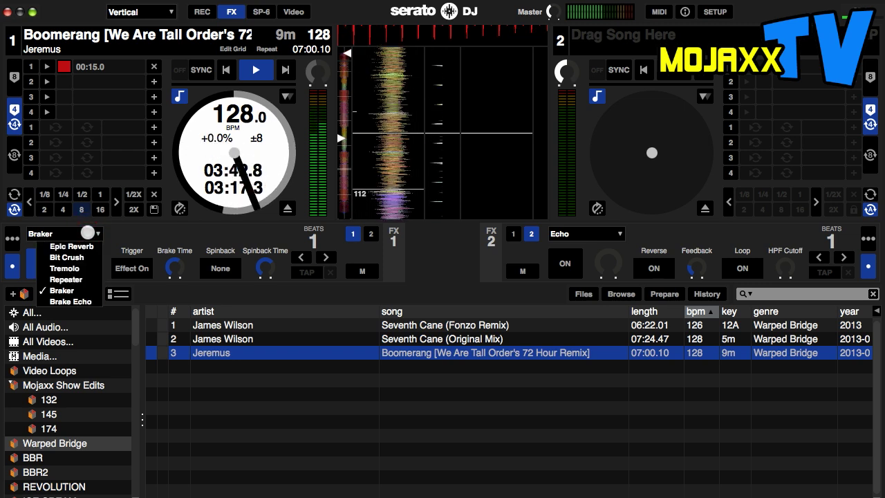
{"action": "left_click", "coordinate": [70, 300]}
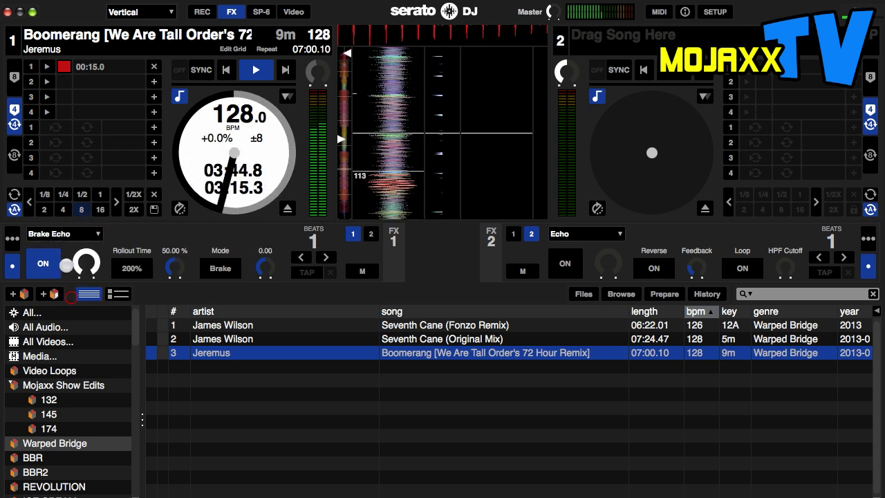
{"action": "left_click", "coordinate": [42, 265]}
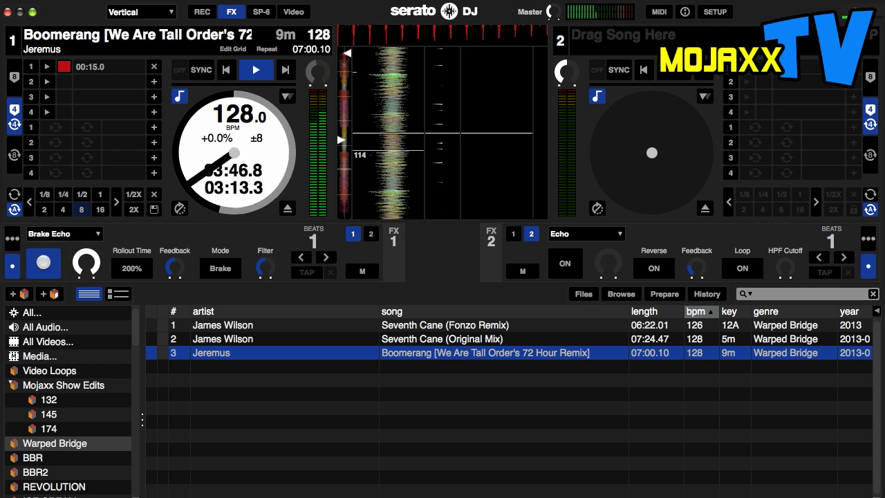
- Try Brake Echo with Feedback at 71.50% and Mode on Re-Brake, adjusting the mix depth and Filter, and switch it off
{"action": "left_click_drag", "start_coordinate": [87, 263], "coordinate": [83, 212]}
{"action": "left_click_drag", "start_coordinate": [166, 265], "coordinate": [170, 239]}
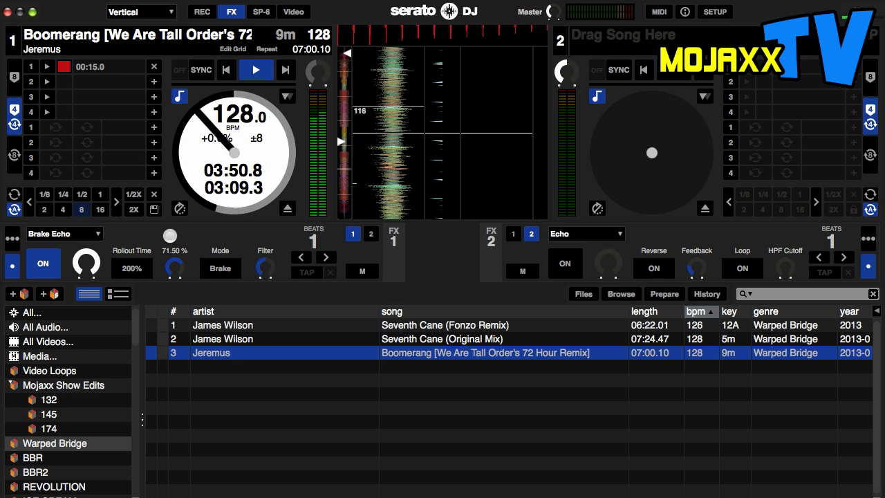
{"action": "left_click", "coordinate": [216, 265]}
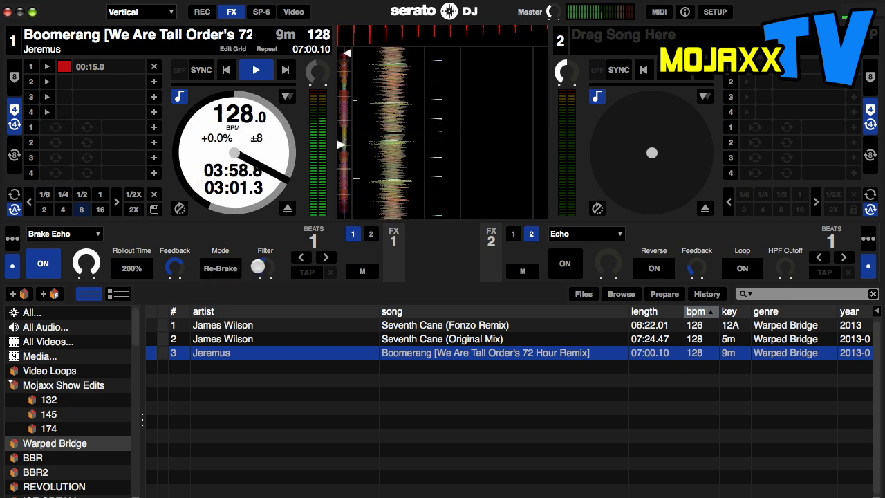
{"action": "left_click_drag", "start_coordinate": [260, 266], "coordinate": [252, 223]}
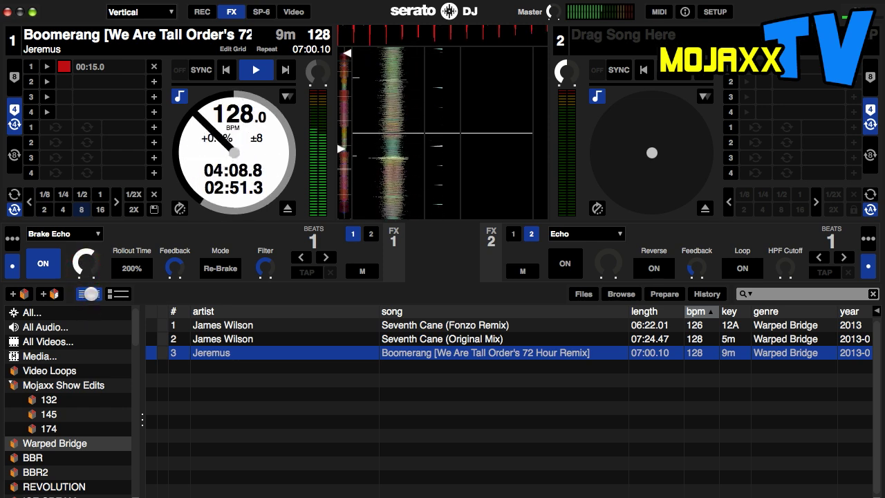
{"action": "left_click", "coordinate": [46, 265]}
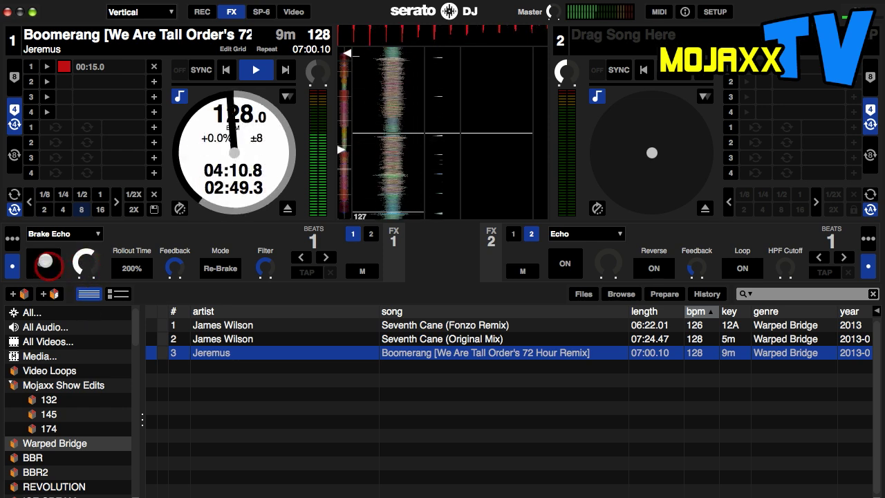
- Compare the layouts of FX unit 1's multi-effect and single-effect modes
{"action": "left_click", "coordinate": [82, 231]}
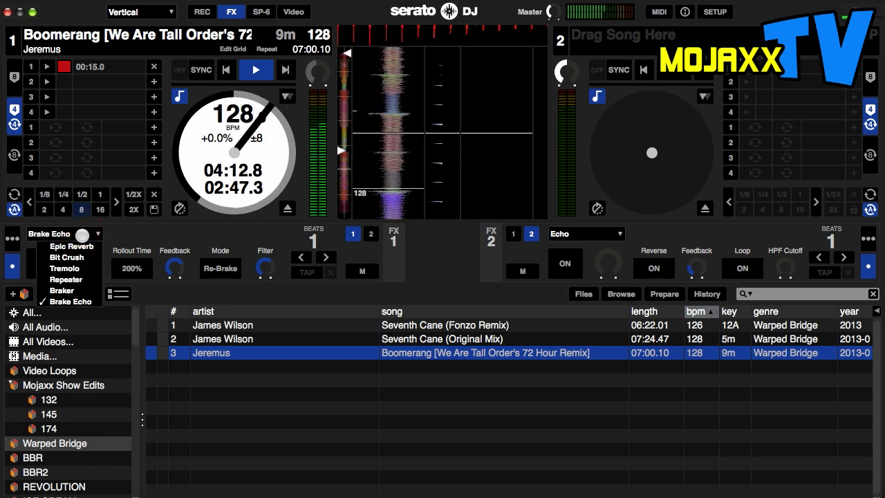
{"action": "left_click", "coordinate": [127, 239]}
{"action": "left_click", "coordinate": [12, 240]}
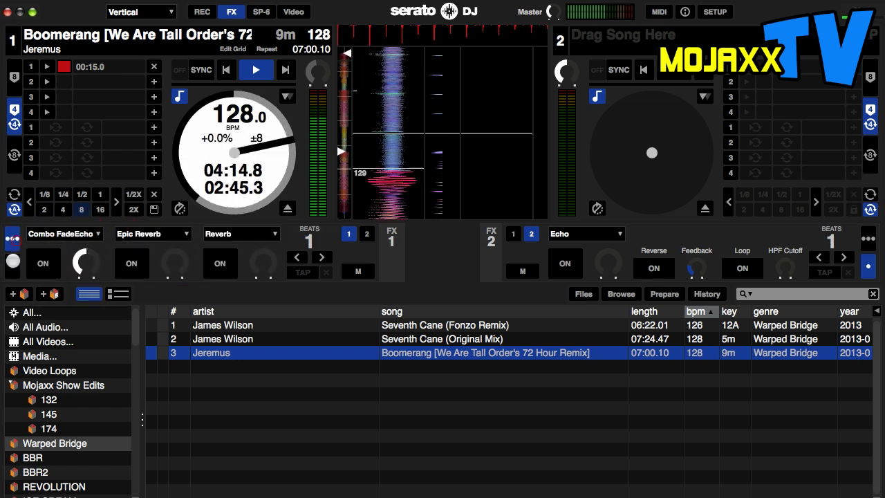
{"action": "left_click", "coordinate": [11, 264]}
{"action": "left_click", "coordinate": [12, 240]}
{"action": "left_click", "coordinate": [11, 263]}
{"action": "left_click", "coordinate": [12, 240]}
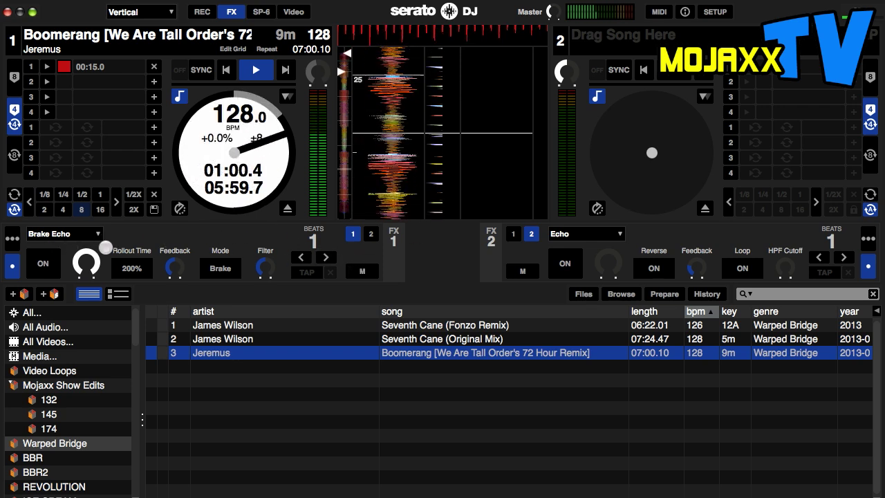
- Compare the expansion pack's effect lists in FX unit 1's single-effect and multi-effect modes, keeping Brake Echo loaded in single mode
{"action": "left_click", "coordinate": [71, 232]}
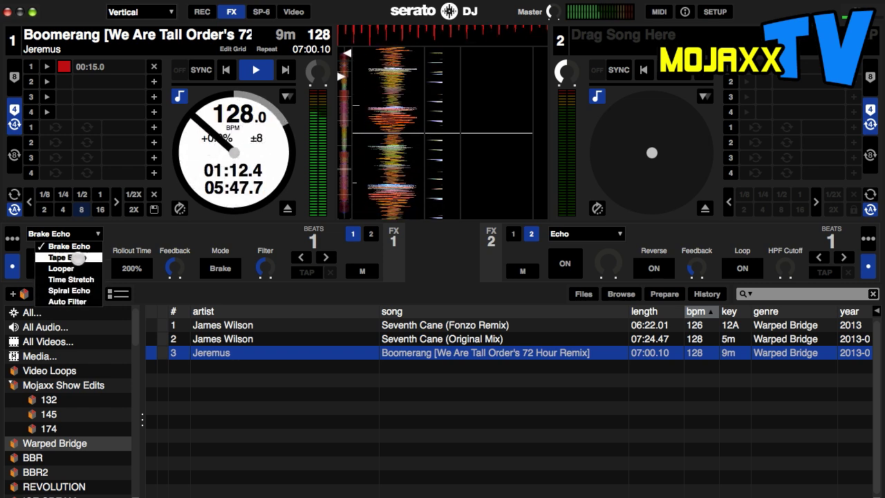
{"action": "left_click", "coordinate": [69, 246]}
{"action": "left_click", "coordinate": [7, 232]}
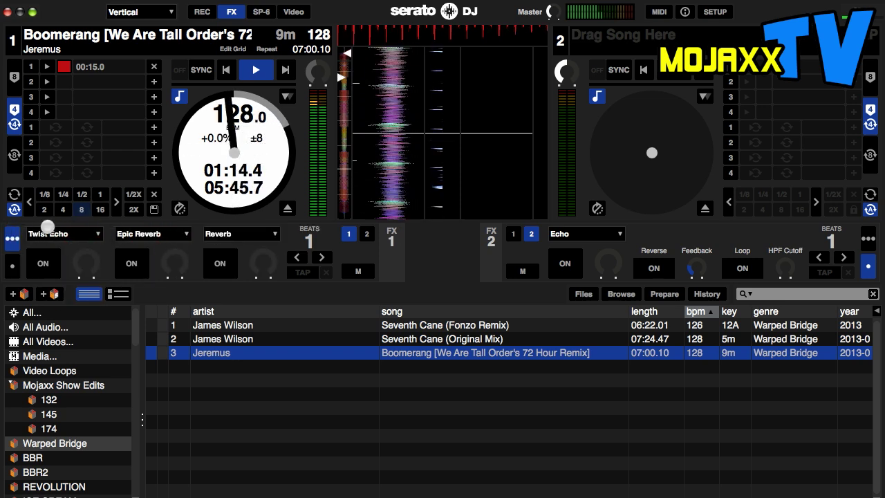
{"action": "left_click", "coordinate": [48, 234]}
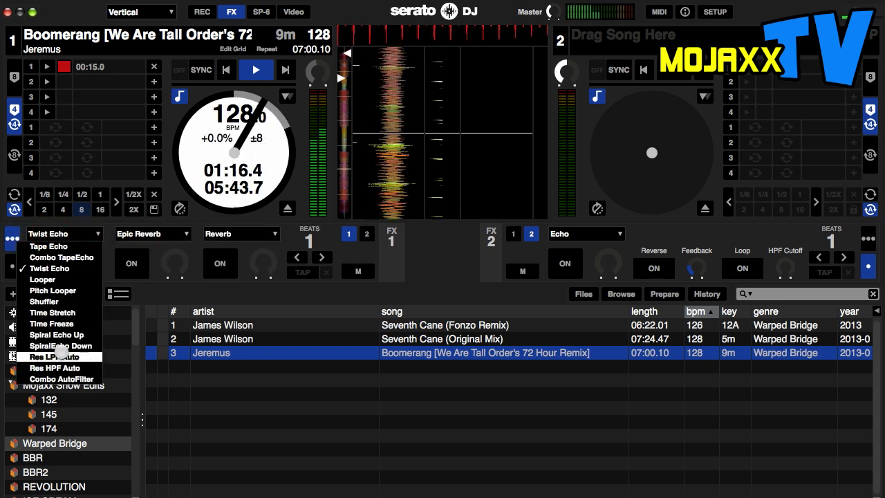
{"action": "left_click", "coordinate": [64, 236]}
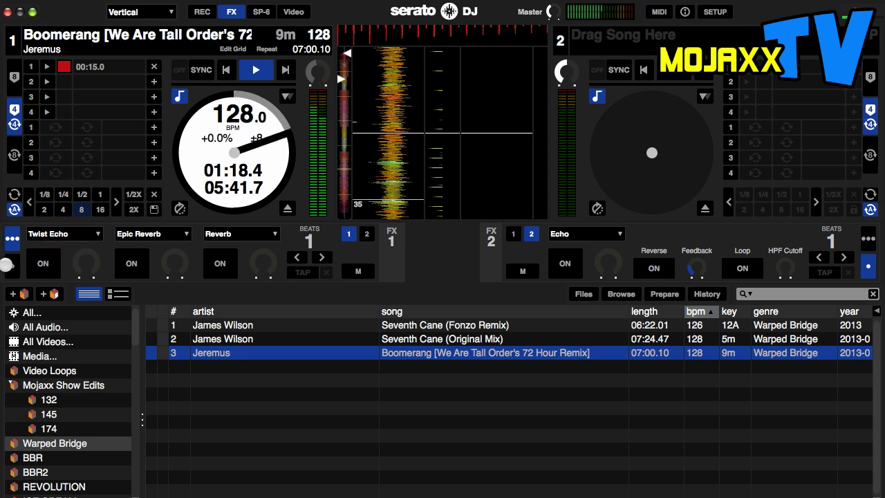
{"action": "left_click", "coordinate": [12, 266]}
{"action": "left_click", "coordinate": [63, 234]}
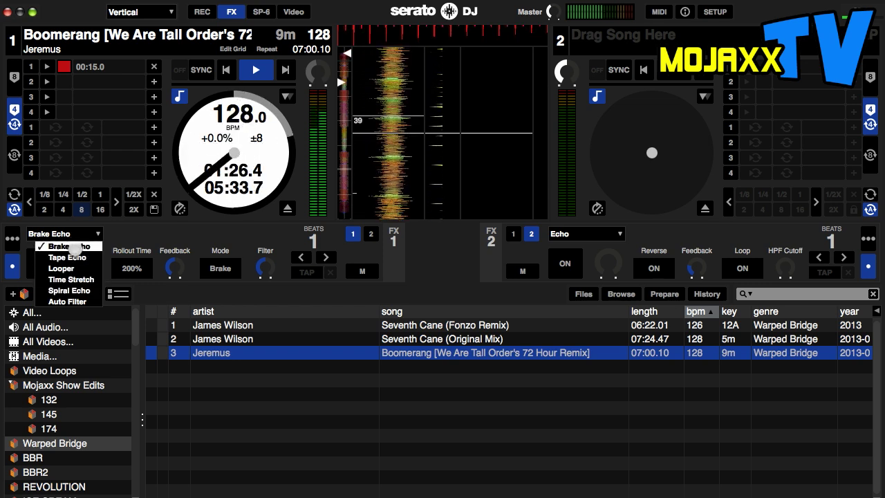
{"action": "left_click", "coordinate": [77, 234]}
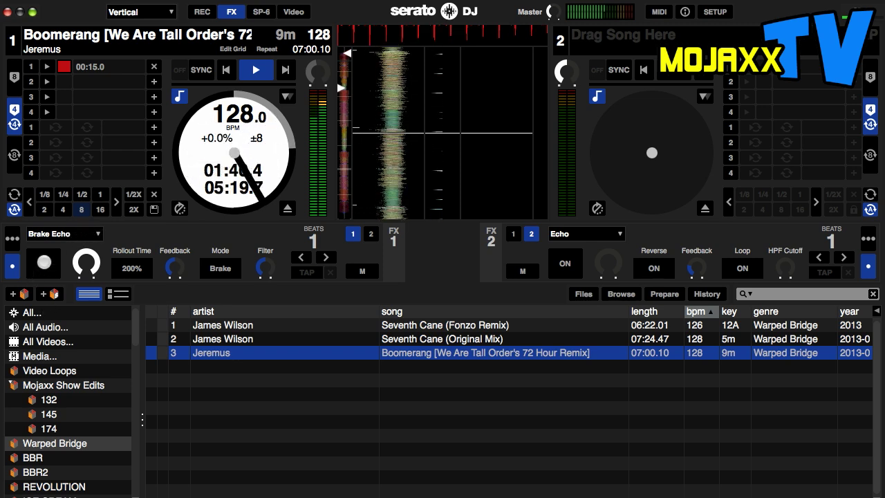
- Try Brake Echo in Brake mode with Rollout Time at 200%, and reduce Rollout Time to 10%
{"action": "left_click", "coordinate": [44, 262]}
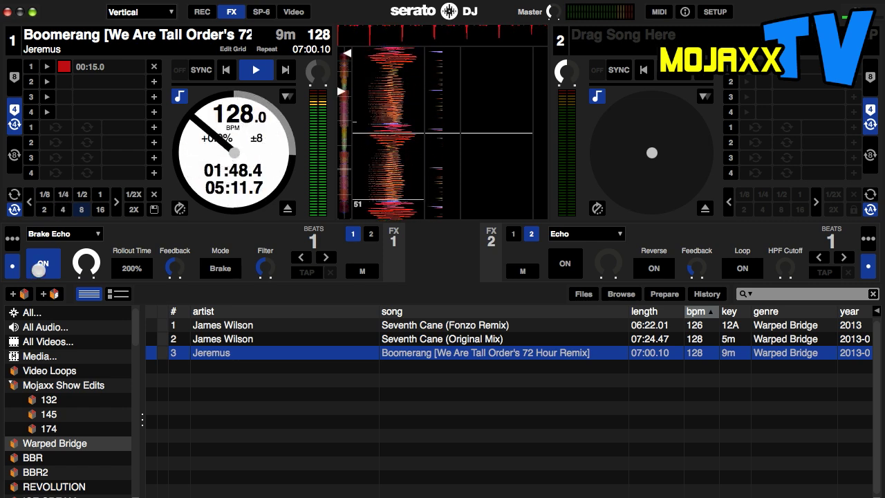
{"action": "left_click", "coordinate": [38, 270]}
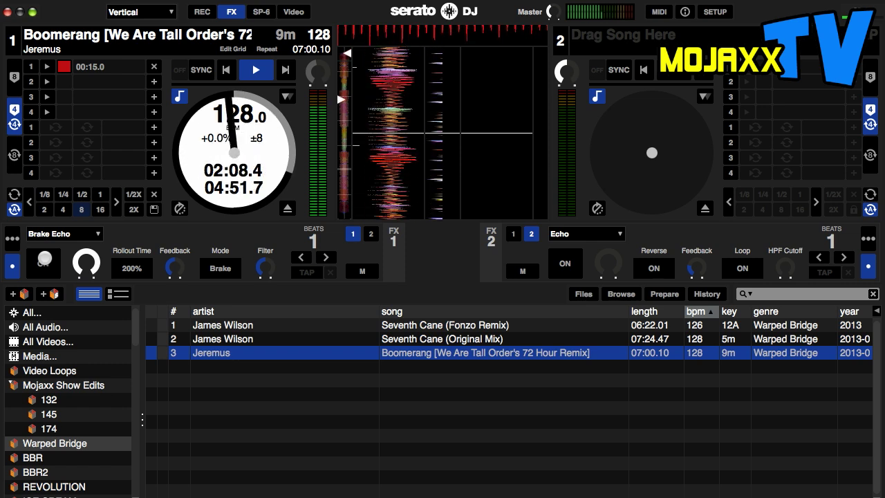
{"action": "left_click", "coordinate": [45, 262]}
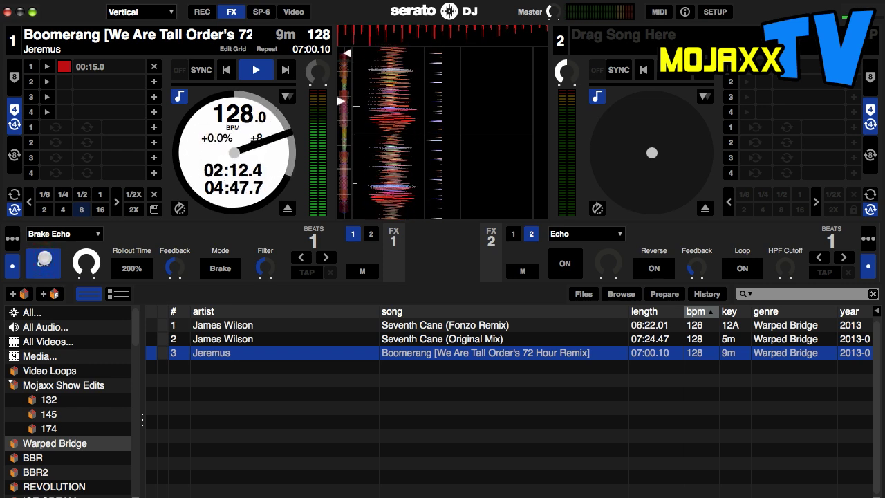
{"action": "left_click", "coordinate": [44, 259]}
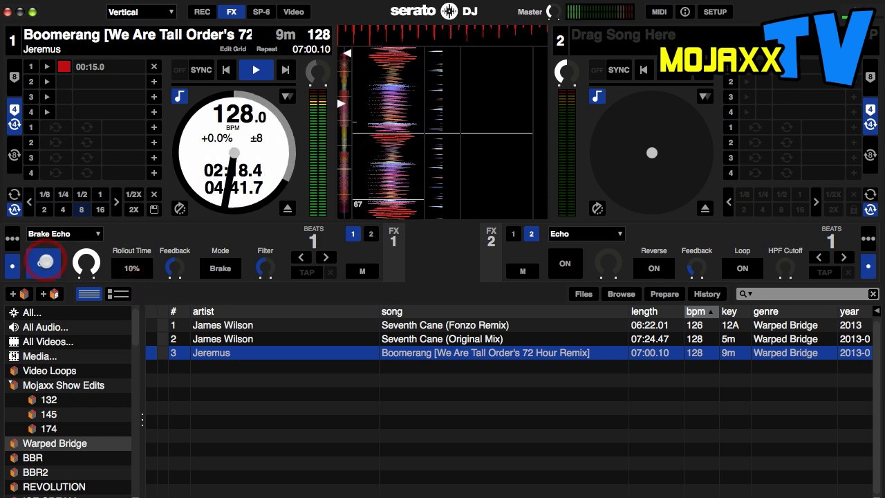
- Set Brake Echo's Rollout Time to 100%, try it on the track, and raise Feedback to 74.50%
{"action": "left_click_drag", "start_coordinate": [131, 268], "coordinate": [132, 235]}
{"action": "left_click", "coordinate": [42, 263]}
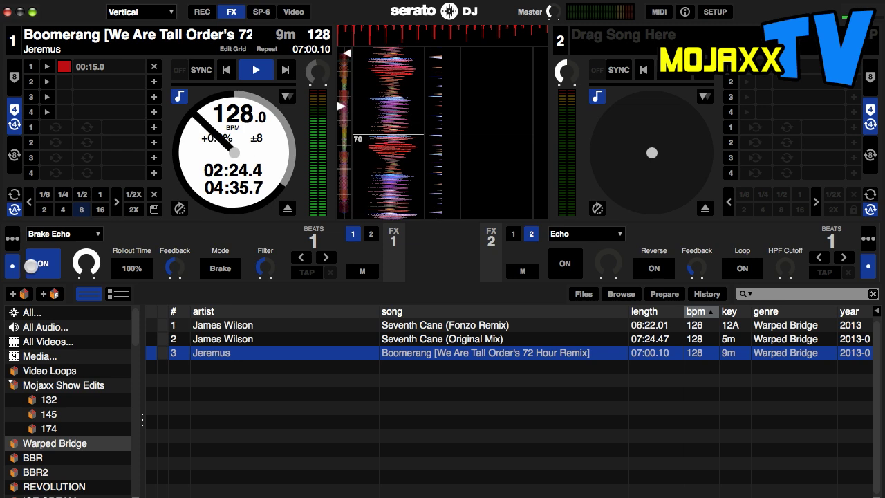
{"action": "left_click", "coordinate": [46, 260]}
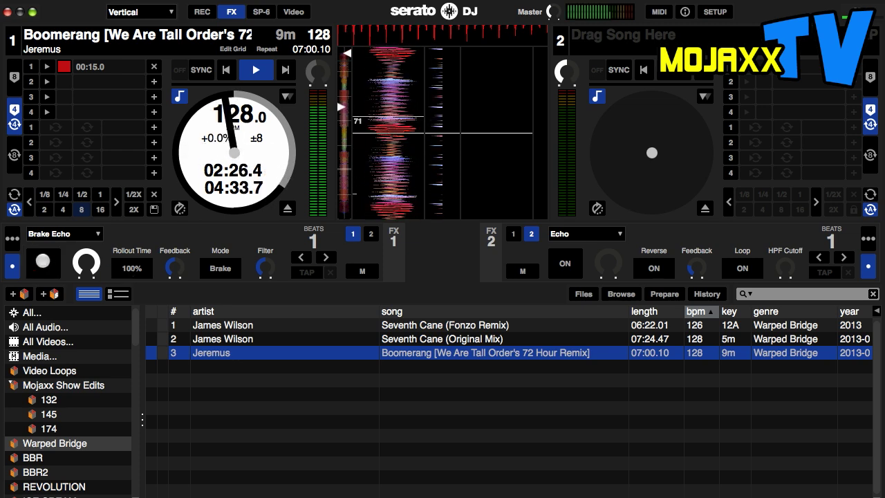
{"action": "left_click", "coordinate": [44, 262]}
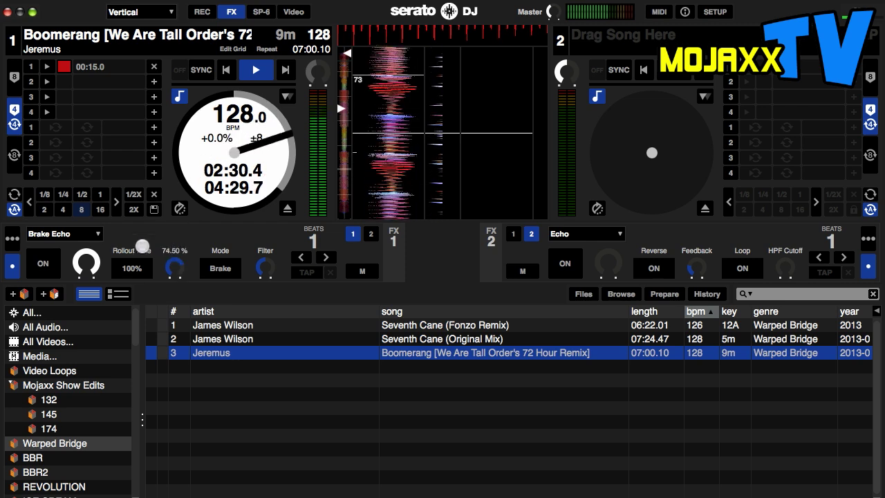
- Try Brake Echo on the playing track with Mode on Fade and on Re-Brake
{"action": "left_click", "coordinate": [32, 257]}
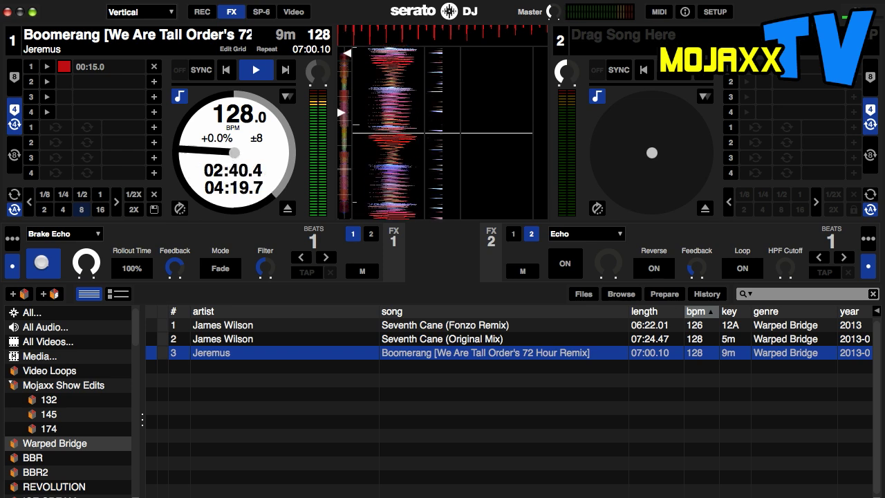
{"action": "left_click", "coordinate": [42, 262]}
{"action": "left_click", "coordinate": [220, 268]}
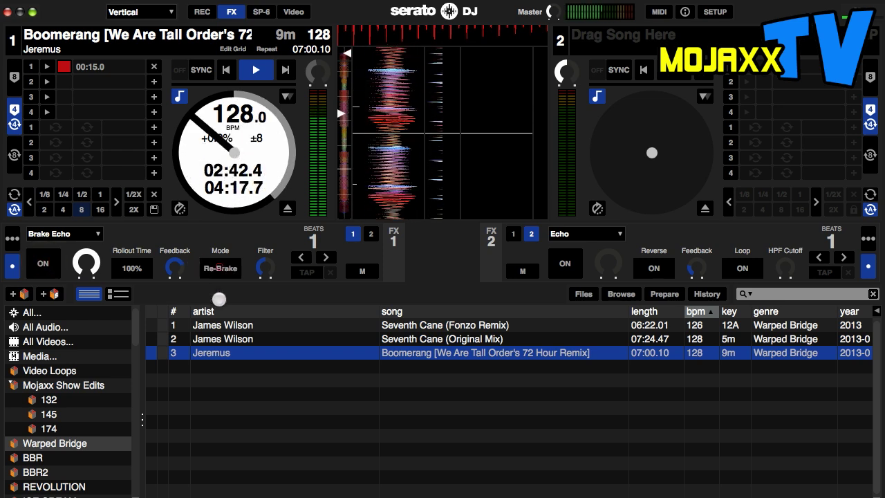
{"action": "left_click", "coordinate": [47, 265]}
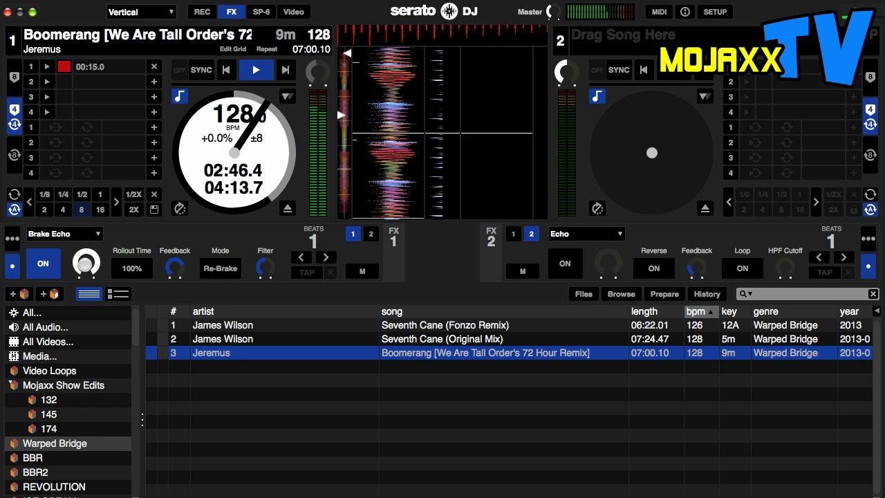
{"action": "left_click", "coordinate": [45, 261]}
- Try Brake Echo's Re-Fade mode, return Mode to Fade, and switch the effect on and off again
{"action": "left_click", "coordinate": [219, 268]}
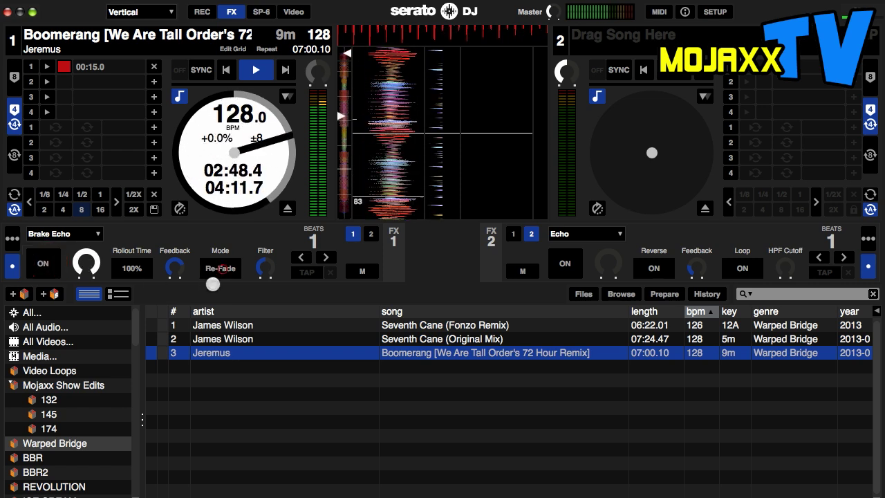
{"action": "left_click", "coordinate": [47, 260]}
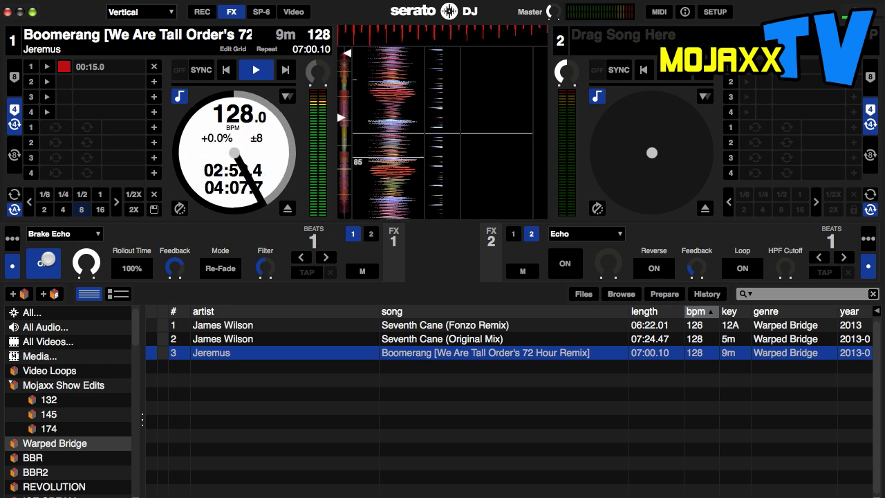
{"action": "left_click", "coordinate": [52, 259]}
{"action": "left_click", "coordinate": [216, 266]}
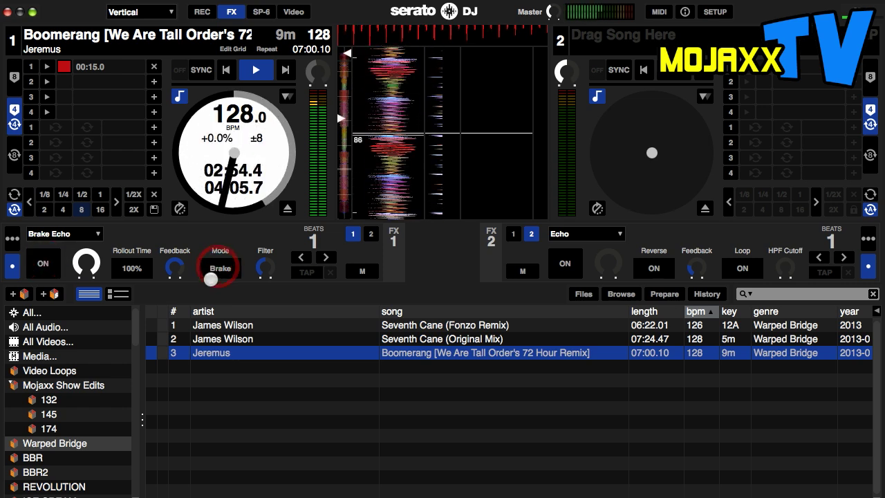
{"action": "left_click", "coordinate": [46, 267]}
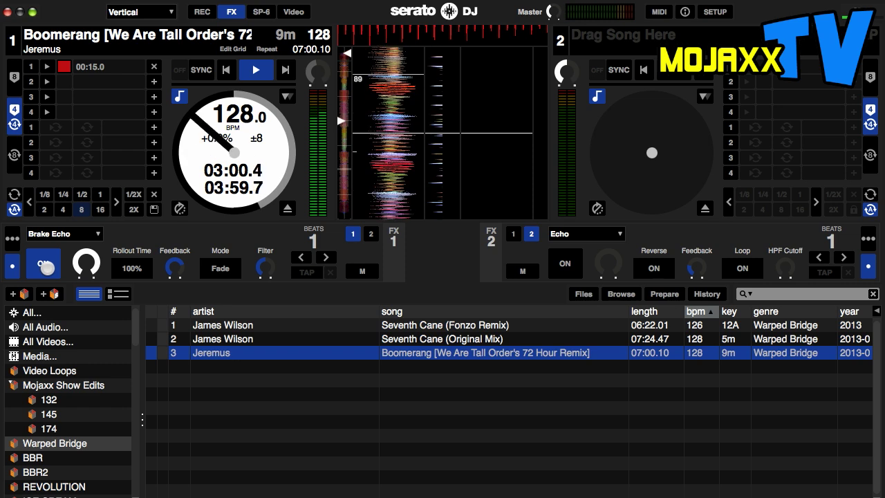
{"action": "left_click", "coordinate": [46, 266]}
- Try Brake Echo in Fade mode with the Filter raised to 58.00, and turn the Filter back down
{"action": "left_click_drag", "start_coordinate": [263, 226], "coordinate": [262, 224]}
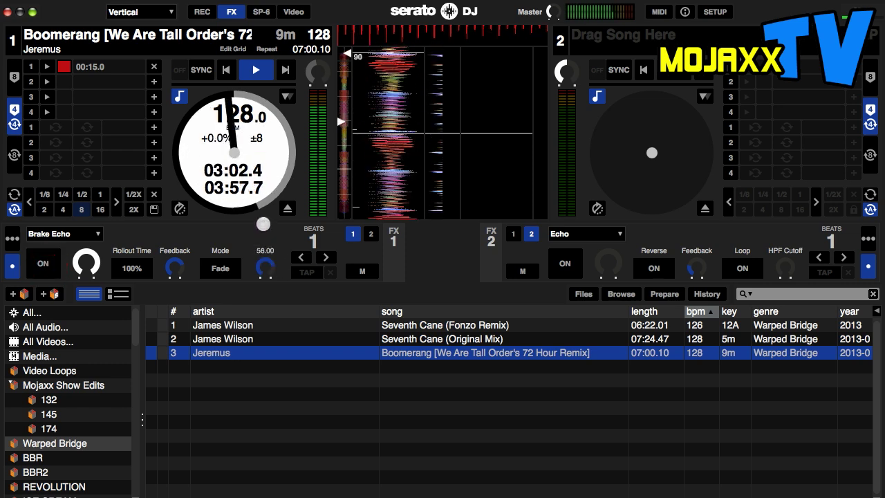
{"action": "left_click", "coordinate": [44, 265]}
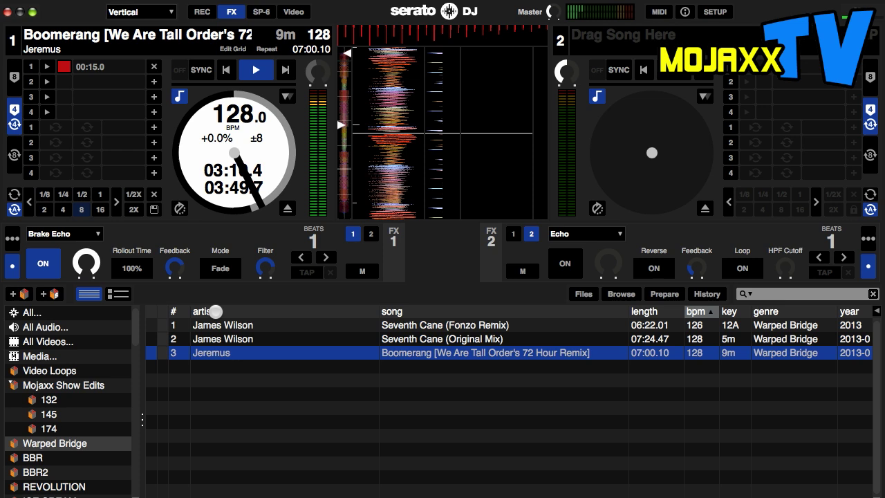
{"action": "left_click_drag", "start_coordinate": [265, 267], "coordinate": [267, 292]}
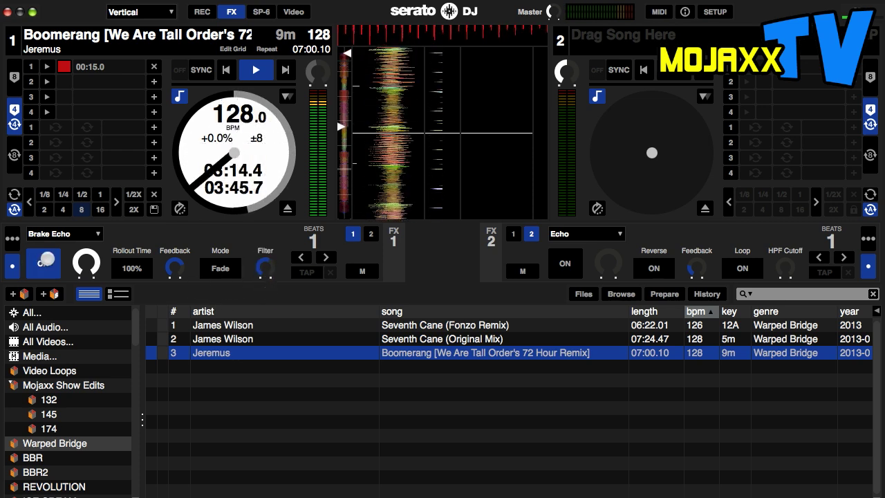
- Load Tape Echo in FX 1, switch it on with its depth raised, and shorten the beats to 1/2 D
{"action": "left_click", "coordinate": [77, 233]}
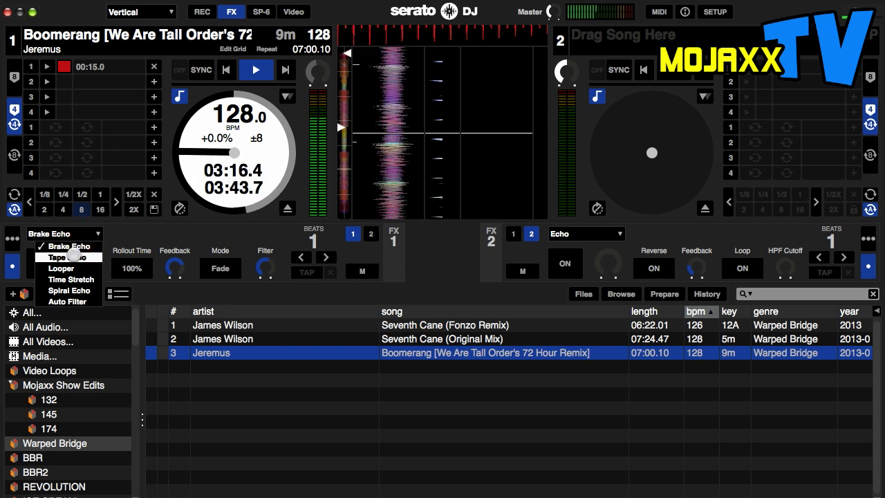
{"action": "left_click", "coordinate": [72, 257]}
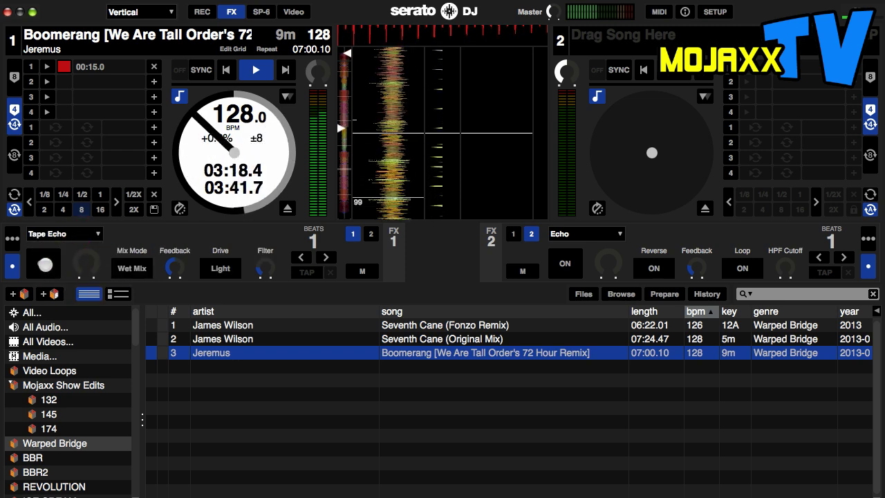
{"action": "left_click", "coordinate": [43, 264]}
{"action": "left_click_drag", "start_coordinate": [90, 255], "coordinate": [87, 228]}
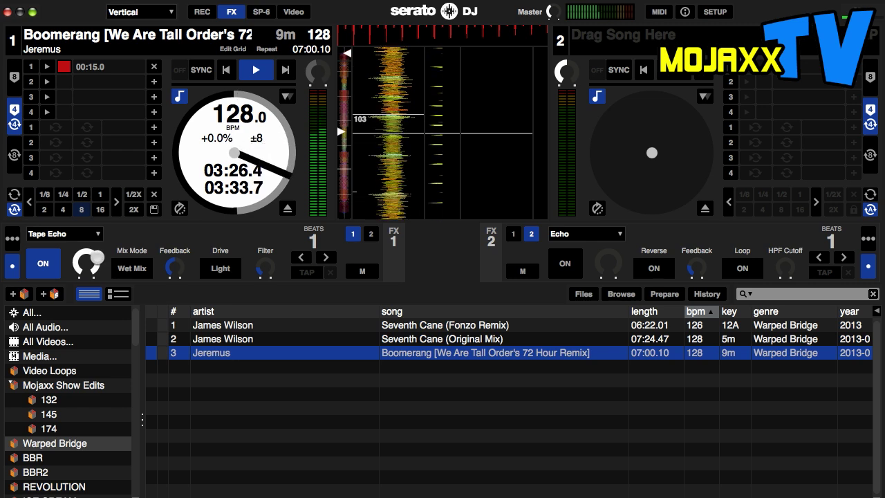
{"action": "left_click", "coordinate": [303, 256]}
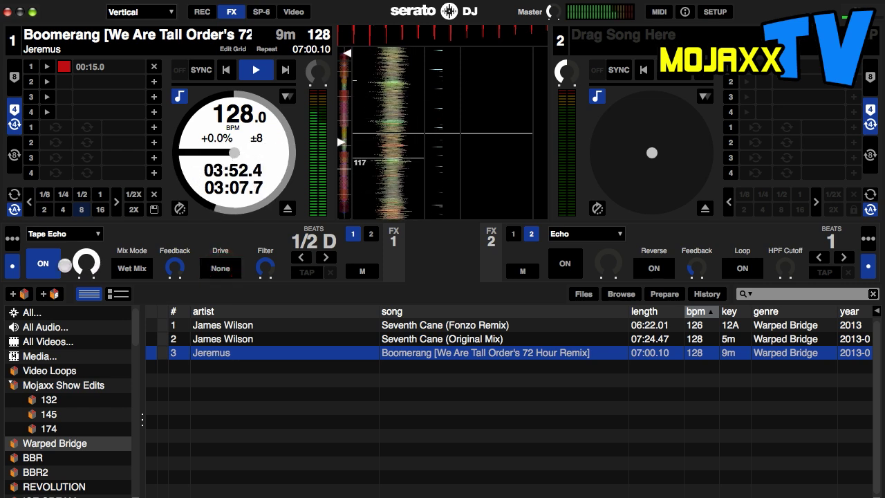
- Switch Tape Echo off, on and off again to hear it against the playing track
{"action": "left_click", "coordinate": [44, 259]}
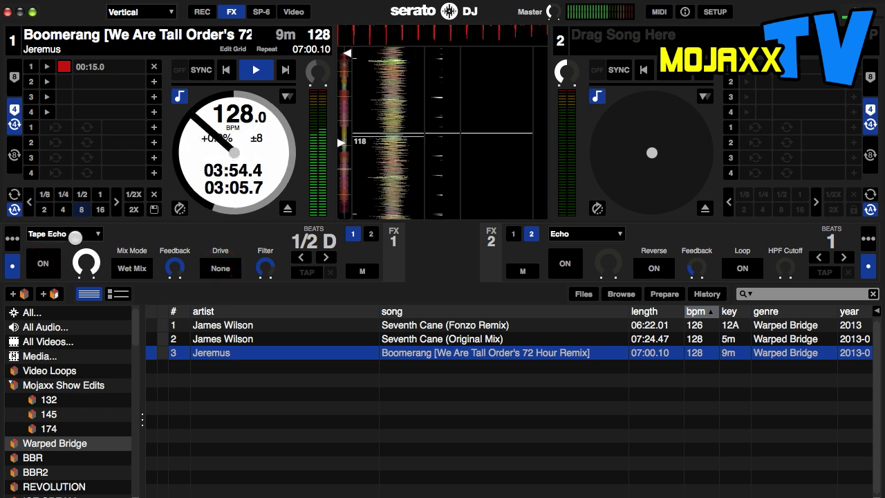
{"action": "left_click", "coordinate": [42, 263]}
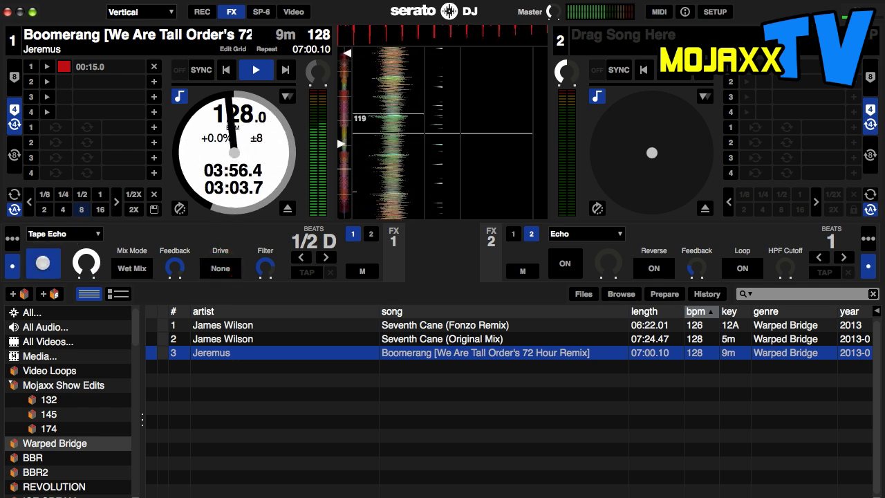
{"action": "left_click", "coordinate": [43, 263]}
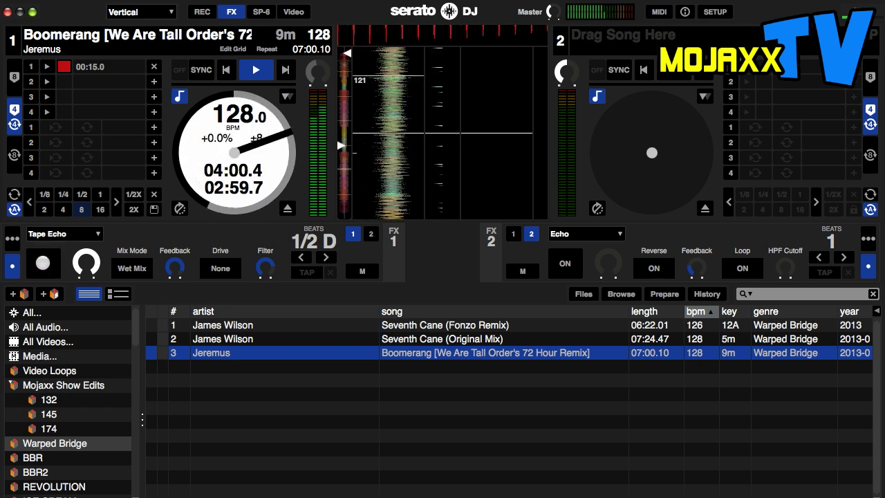
- Load Looper in FX 1, switch it on and sweep Speed/Pitch up to 1.00 and back to about 0.49
{"action": "left_click", "coordinate": [63, 233]}
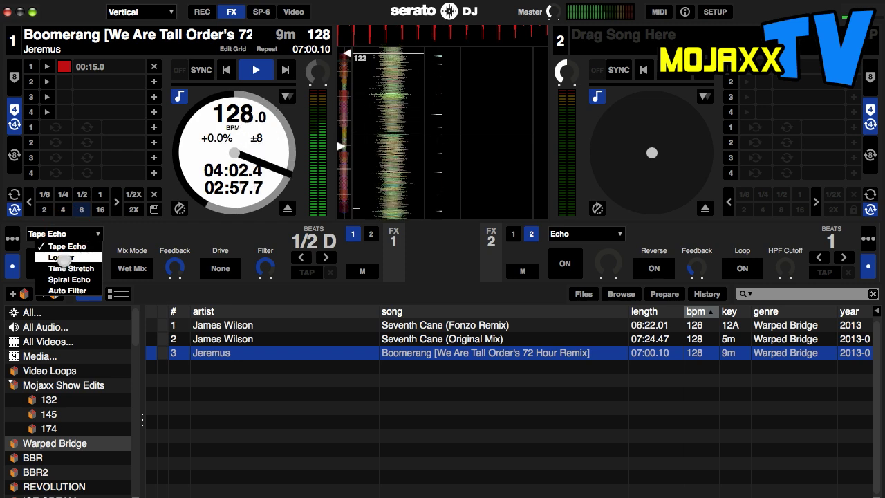
{"action": "left_click", "coordinate": [62, 257]}
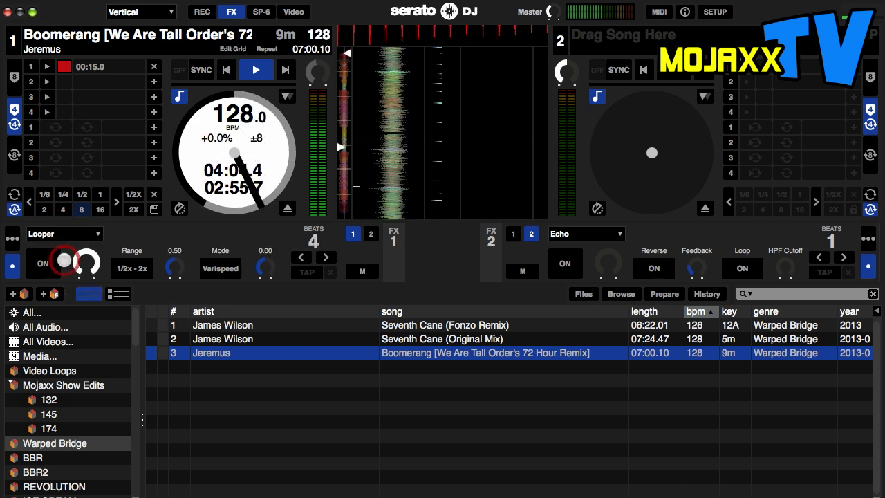
{"action": "left_click", "coordinate": [51, 268]}
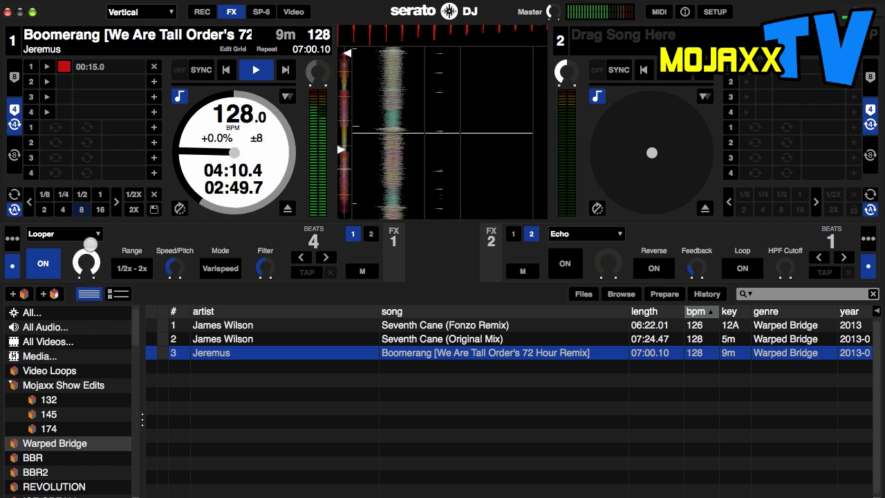
{"action": "left_click_drag", "start_coordinate": [175, 275], "coordinate": [181, 232]}
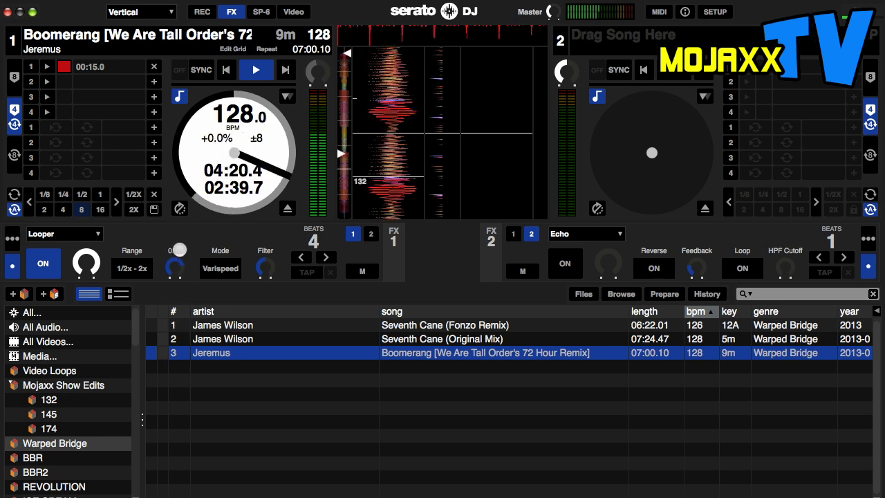
{"action": "left_click_drag", "start_coordinate": [175, 271], "coordinate": [173, 230]}
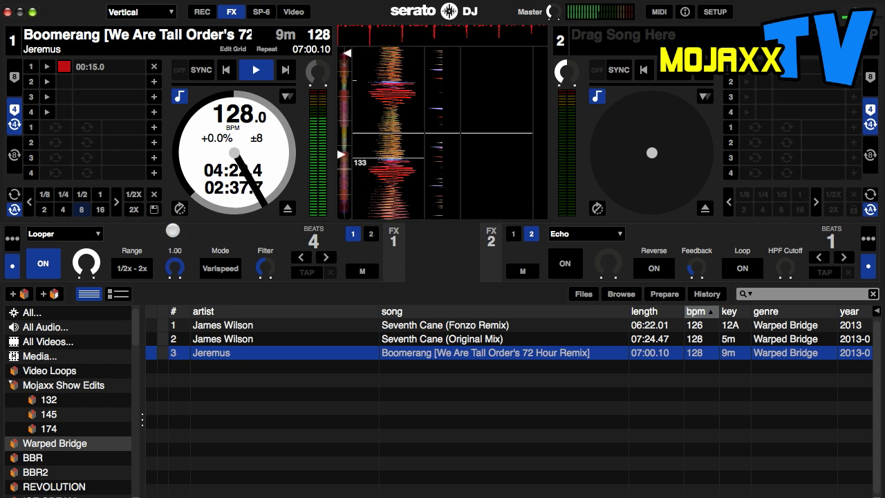
{"action": "left_click_drag", "start_coordinate": [175, 277], "coordinate": [174, 197]}
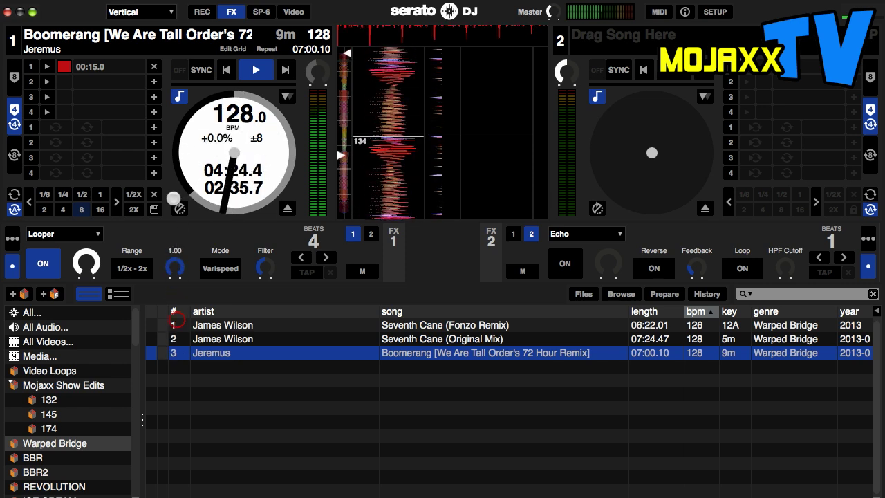
{"action": "left_click_drag", "start_coordinate": [173, 244], "coordinate": [173, 332]}
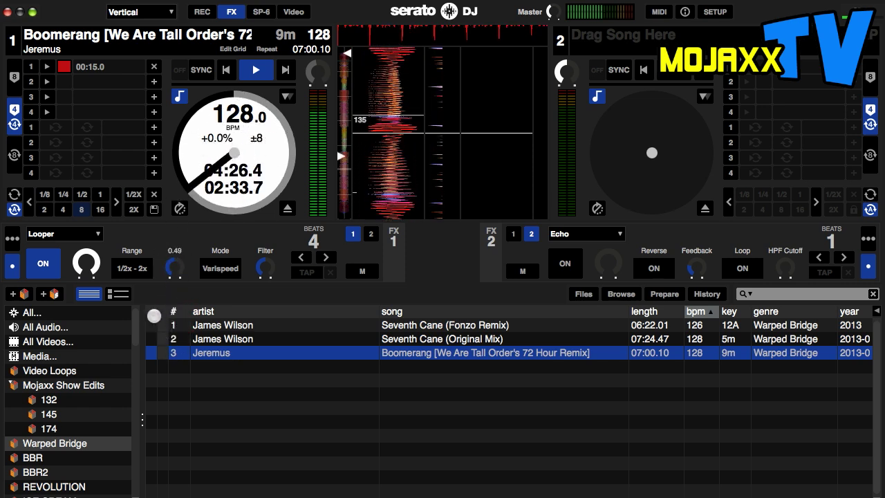
- Try Looper's Speed/Pitch sweep in the 1x - 2x range and further ranges, ending with Range on 1/2x - 1x
{"action": "left_click", "coordinate": [137, 270]}
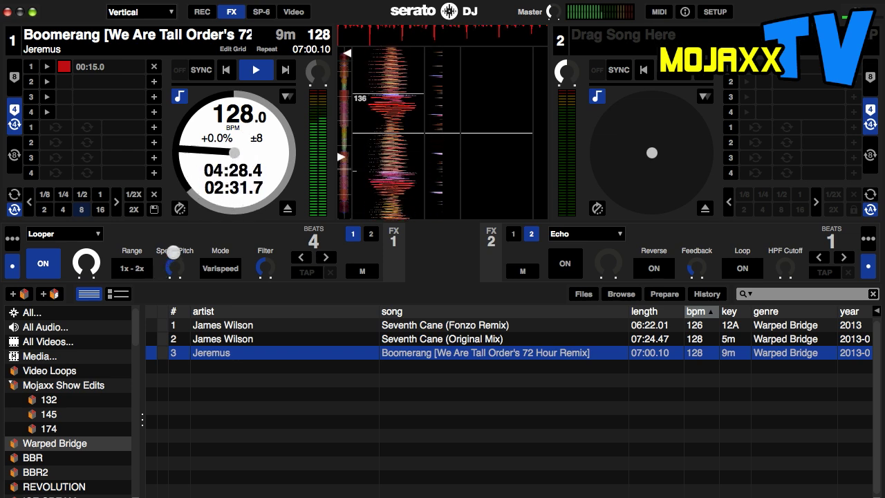
{"action": "left_click_drag", "start_coordinate": [173, 224], "coordinate": [176, 195]}
{"action": "left_click", "coordinate": [136, 262]}
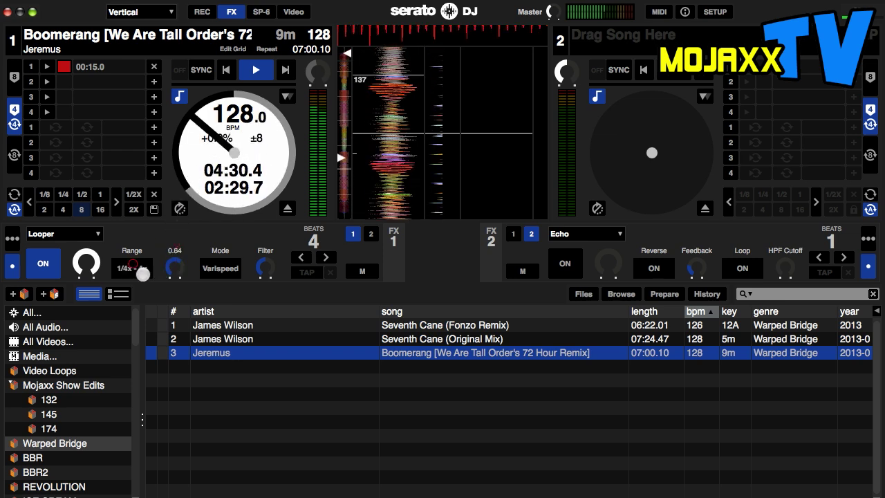
{"action": "left_click_drag", "start_coordinate": [177, 260], "coordinate": [177, 286]}
{"action": "left_click_drag", "start_coordinate": [183, 350], "coordinate": [175, 285]}
- Try Looper's Pitch and Time modes while varying Speed/Pitch, then return Mode to Varispeed and sweep the Filter
{"action": "left_click", "coordinate": [216, 268]}
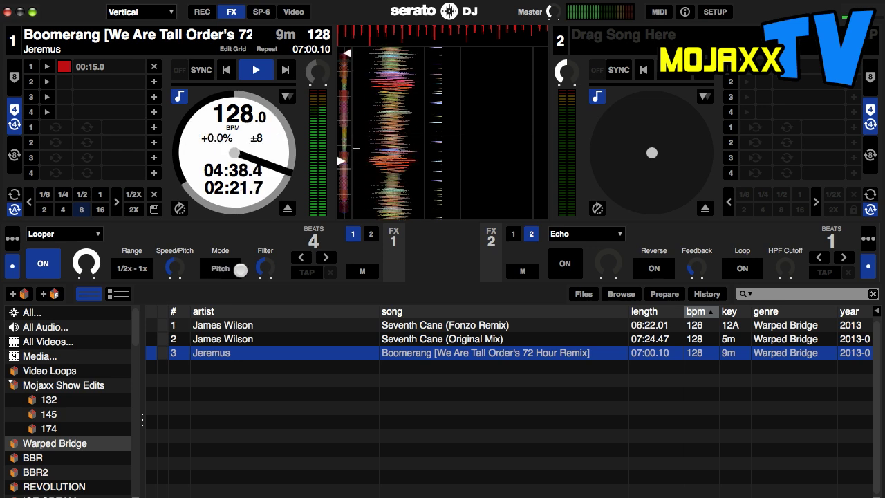
{"action": "left_click_drag", "start_coordinate": [178, 281], "coordinate": [177, 258]}
{"action": "left_click", "coordinate": [220, 269]}
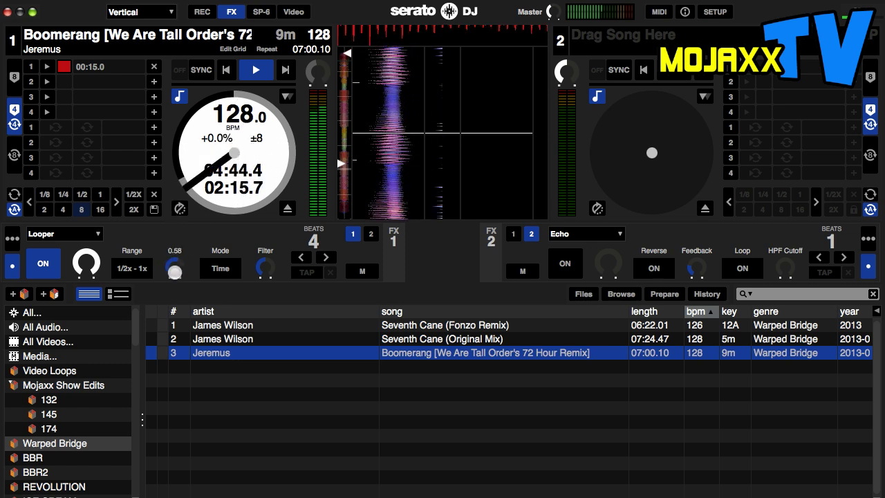
{"action": "left_click_drag", "start_coordinate": [180, 313], "coordinate": [183, 349]}
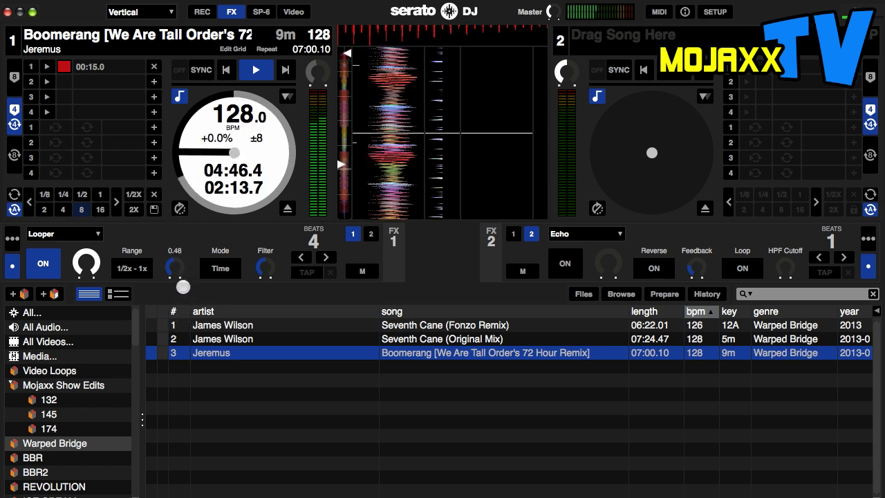
{"action": "left_click", "coordinate": [213, 269]}
{"action": "left_click_drag", "start_coordinate": [265, 267], "coordinate": [257, 235]}
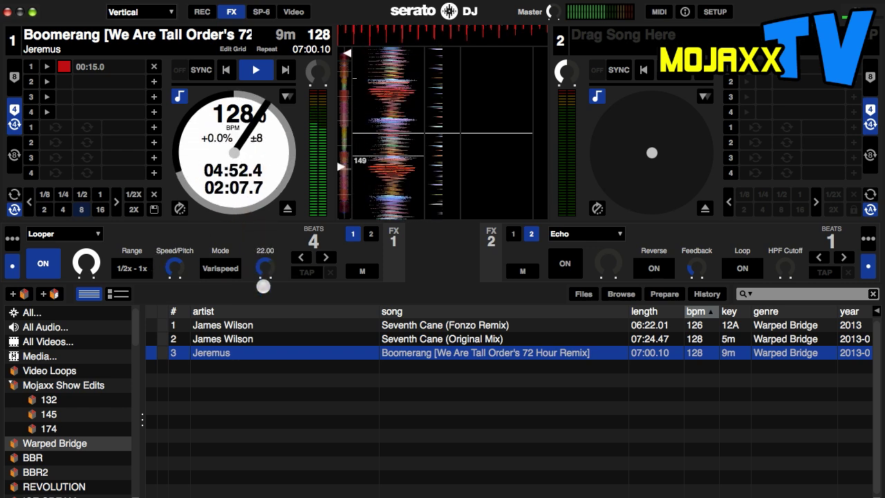
- Load Time Stretch in FX 1, switch it on and try its Manual Trigger on the playing track
{"action": "left_click", "coordinate": [72, 234]}
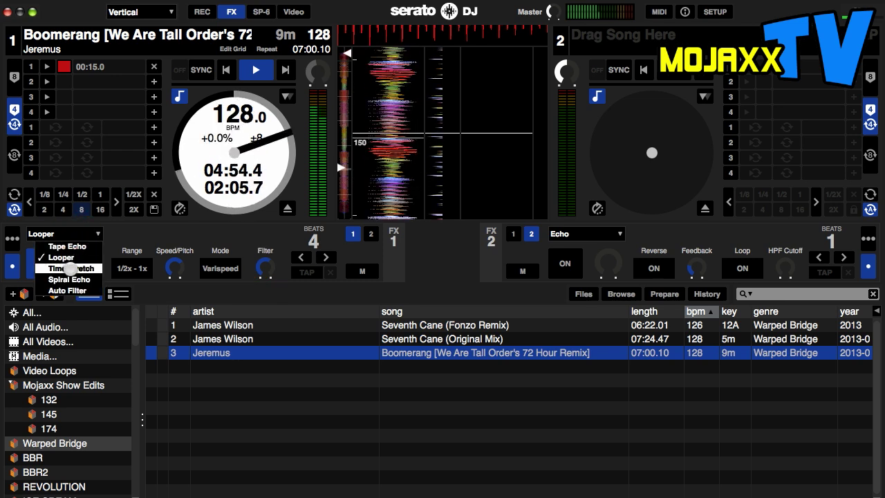
{"action": "left_click", "coordinate": [71, 268]}
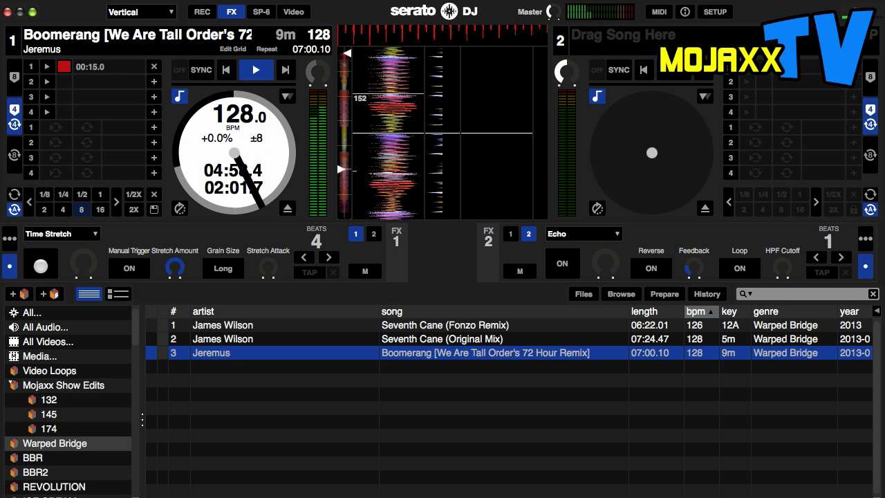
{"action": "left_click", "coordinate": [40, 262]}
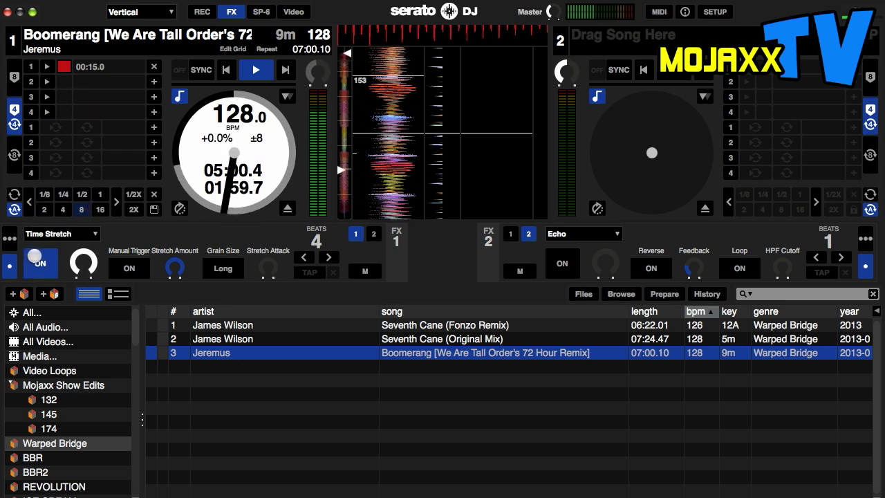
{"action": "left_click", "coordinate": [119, 274]}
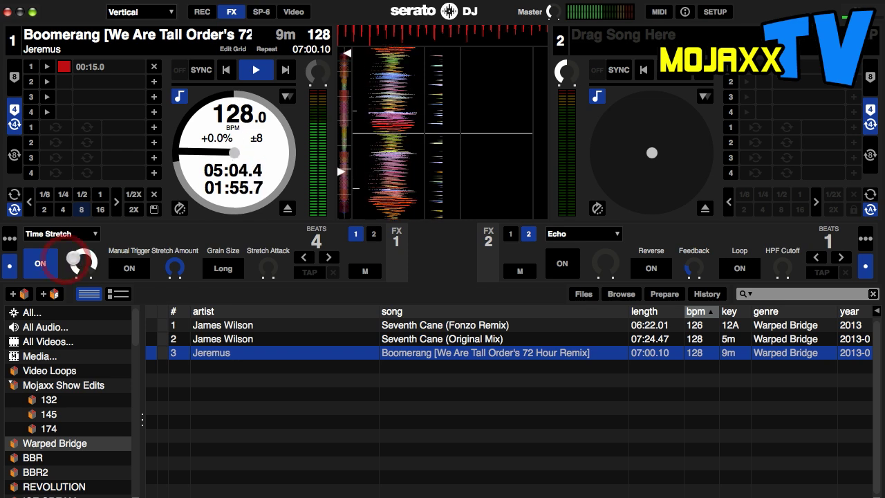
{"action": "left_click", "coordinate": [114, 349]}
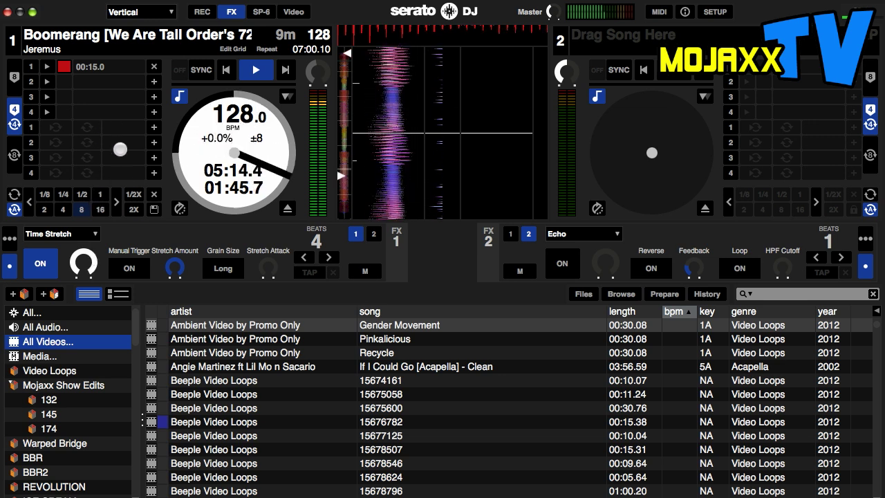
- Try Time Stretch with Stretch Amount at 3.41x and at a lower amount, switching it off and on and retriggering it
{"action": "mouse_move", "coordinate": [174, 267]}
{"action": "left_mouse_down"}
{"action": "mouse_move", "coordinate": [167, 385]}
{"action": "mouse_move", "coordinate": [159, 264]}
{"action": "left_mouse_up"}
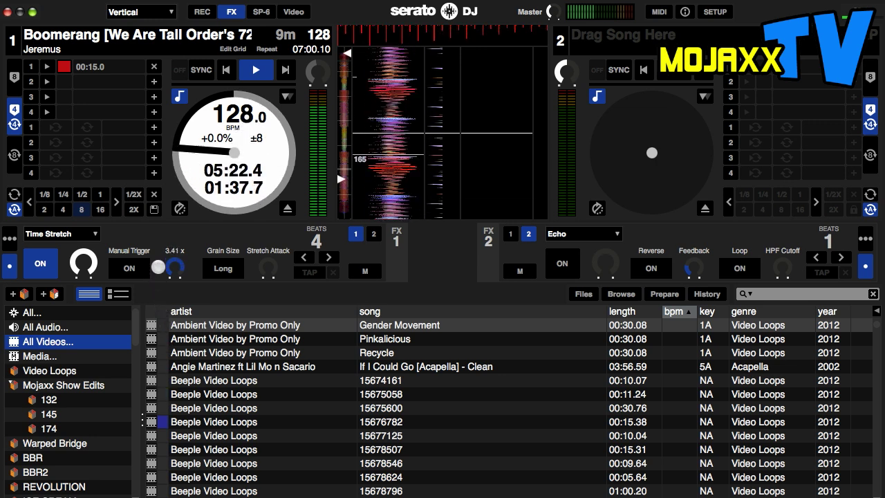
{"action": "left_click", "coordinate": [44, 257]}
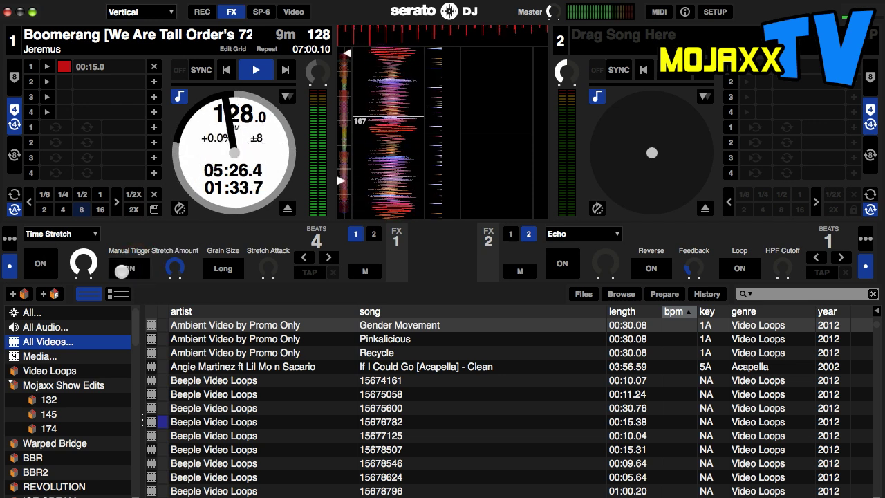
{"action": "left_click", "coordinate": [40, 263]}
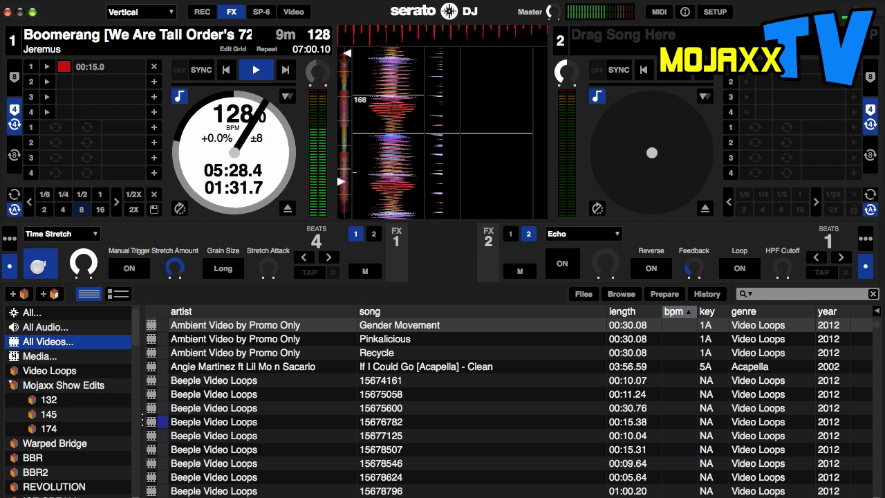
{"action": "left_click", "coordinate": [118, 265]}
{"action": "left_click_drag", "start_coordinate": [170, 267], "coordinate": [174, 324]}
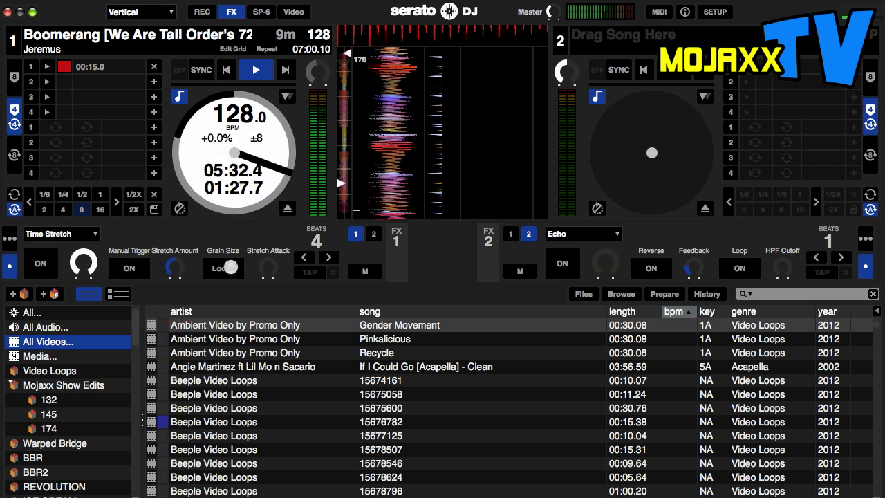
{"action": "left_click", "coordinate": [126, 269]}
- Compare Time Stretch's Long and Tight grain sizes on the playing track, leaving Grain Size on Tight
{"action": "left_click", "coordinate": [217, 273]}
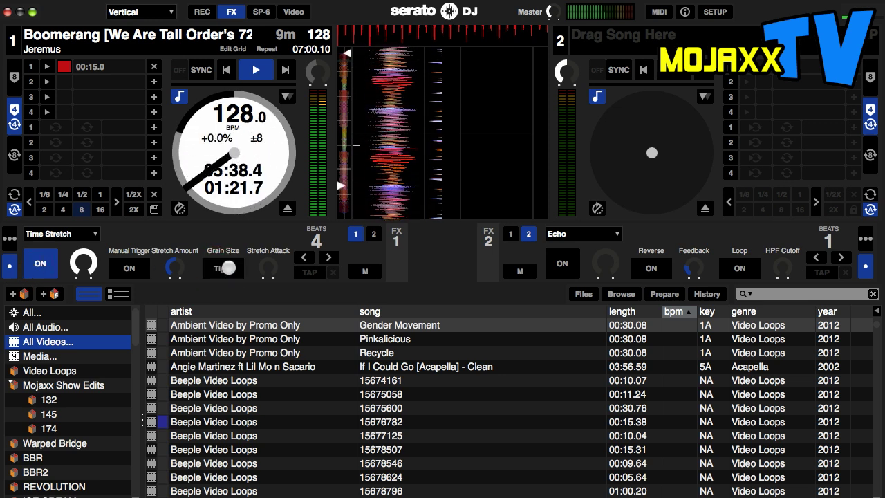
{"action": "left_click", "coordinate": [226, 268]}
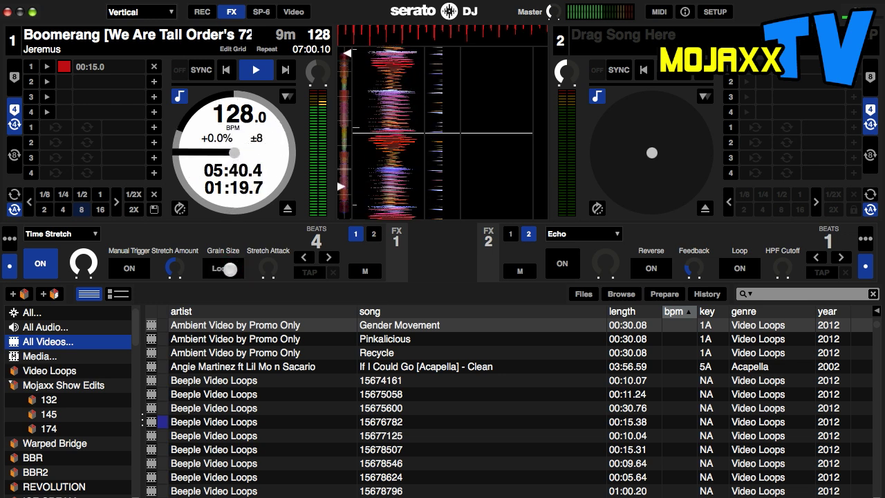
{"action": "left_click", "coordinate": [228, 269]}
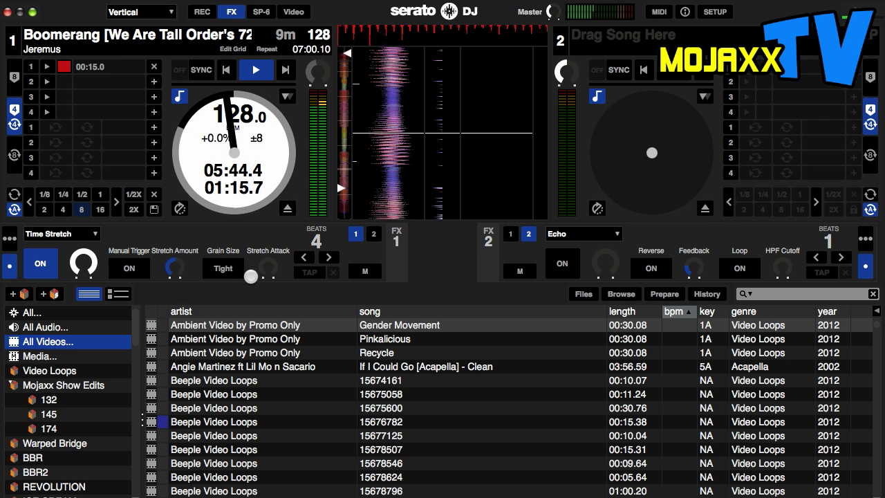
- Raise Time Stretch's Stretch Attack, turn it back down, and switch the effect off
{"action": "mouse_move", "coordinate": [267, 269]}
{"action": "left_mouse_down"}
{"action": "mouse_move", "coordinate": [263, 221]}
{"action": "mouse_move", "coordinate": [267, 264]}
{"action": "left_mouse_up"}
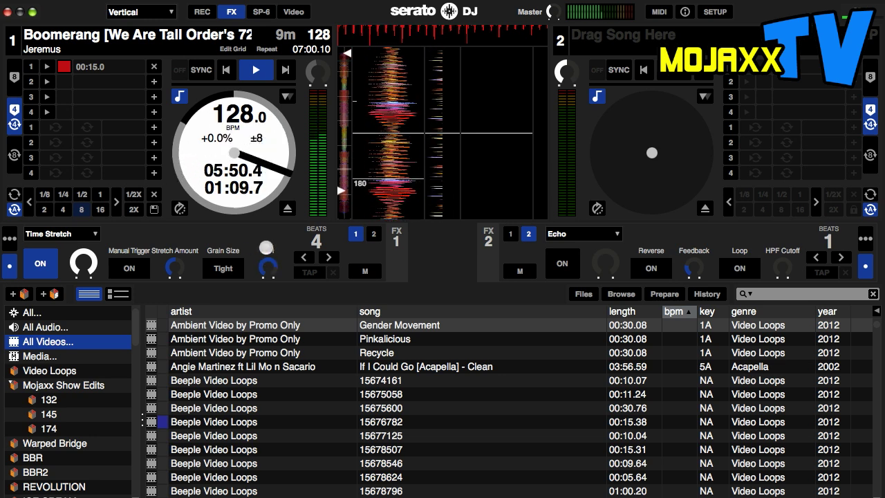
{"action": "left_click_drag", "start_coordinate": [265, 270], "coordinate": [283, 401]}
{"action": "left_click", "coordinate": [44, 257]}
- Load Spiral Echo in FX 1, switch it on and vary its depth on the playing track
{"action": "left_click", "coordinate": [66, 233]}
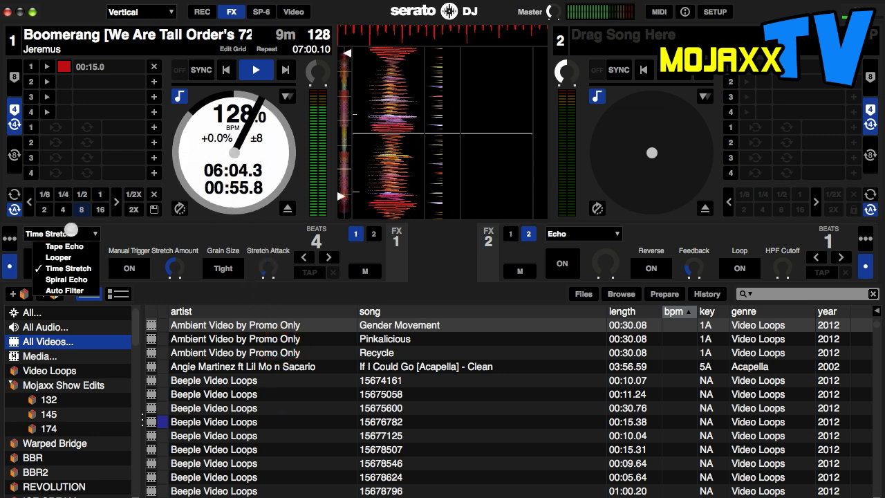
{"action": "left_click", "coordinate": [72, 278]}
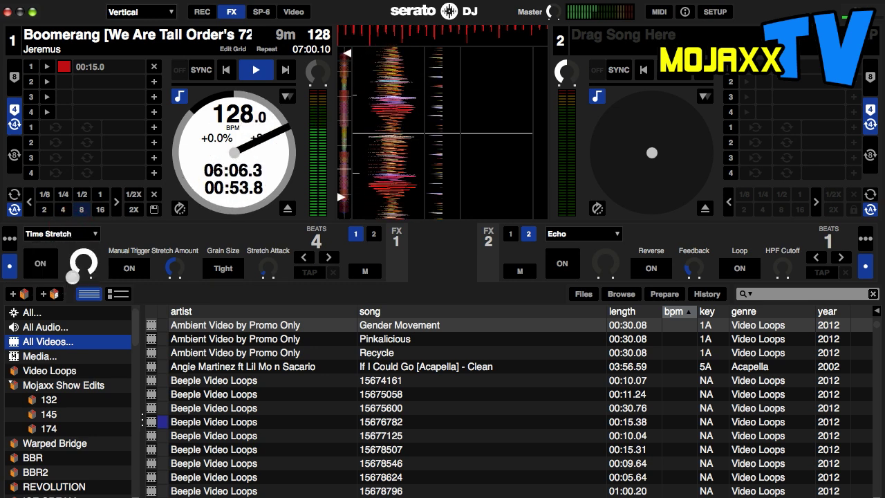
{"action": "left_click", "coordinate": [46, 264]}
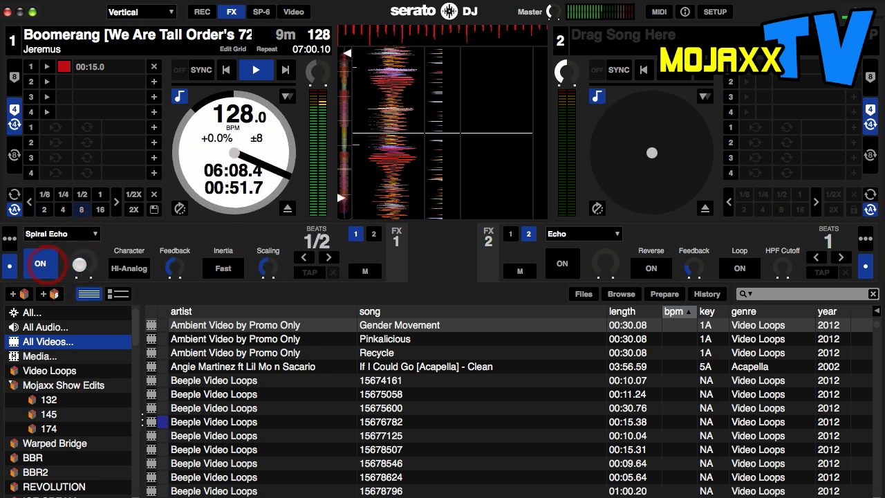
{"action": "left_click_drag", "start_coordinate": [81, 262], "coordinate": [78, 204]}
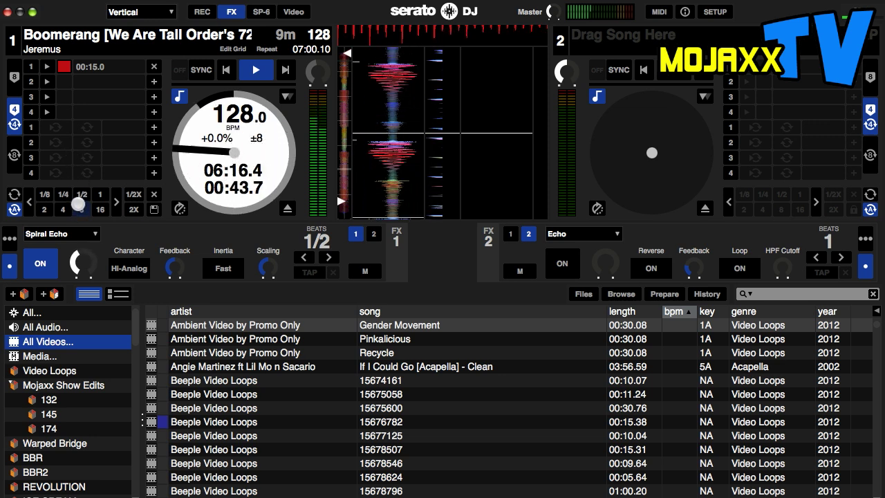
- Compare Spiral Echo's Vinyl, Warm, Hi-Analog and Analog characters at full depth with beats at 1/2 D, leaving Character on Analog
{"action": "left_click", "coordinate": [114, 267]}
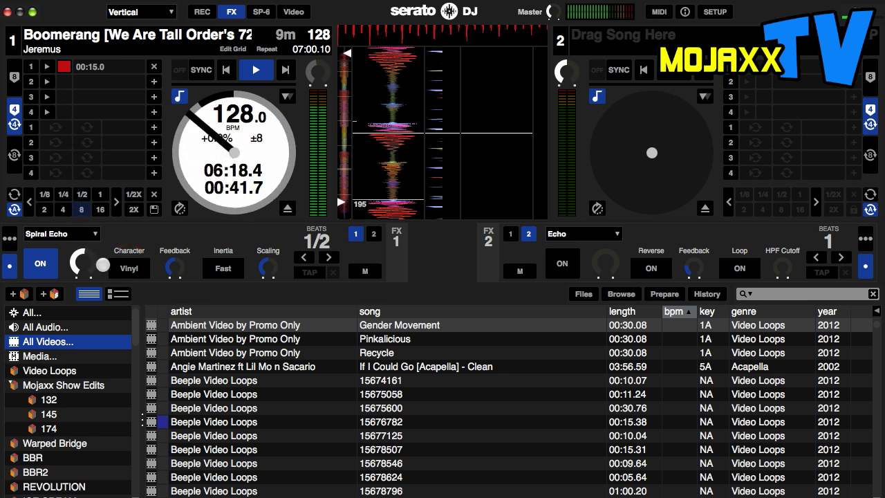
{"action": "left_click_drag", "start_coordinate": [91, 257], "coordinate": [84, 184]}
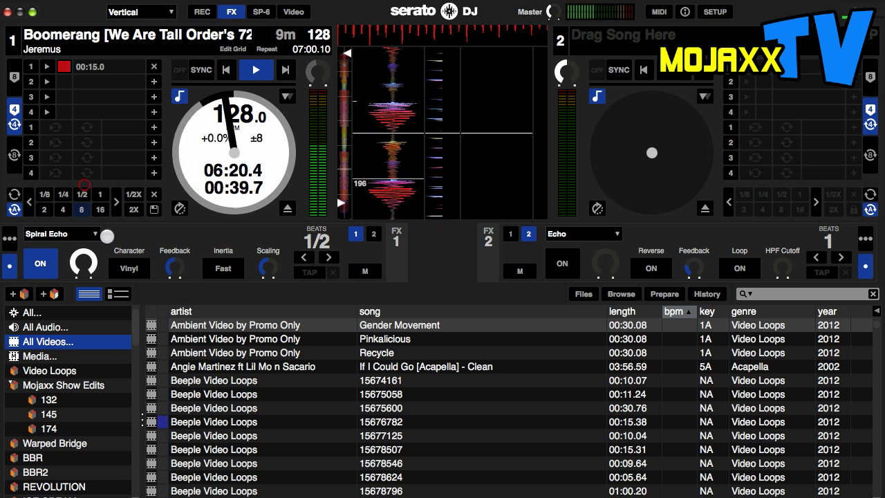
{"action": "left_click", "coordinate": [301, 256]}
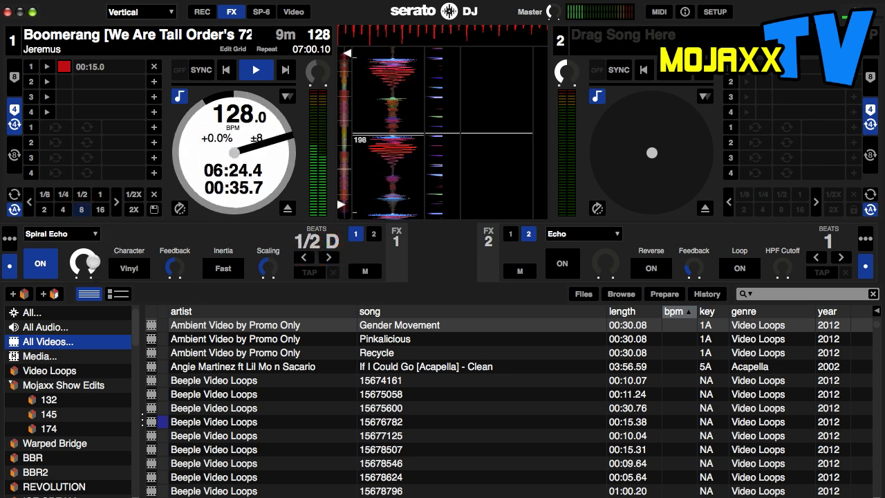
{"action": "left_click", "coordinate": [127, 271]}
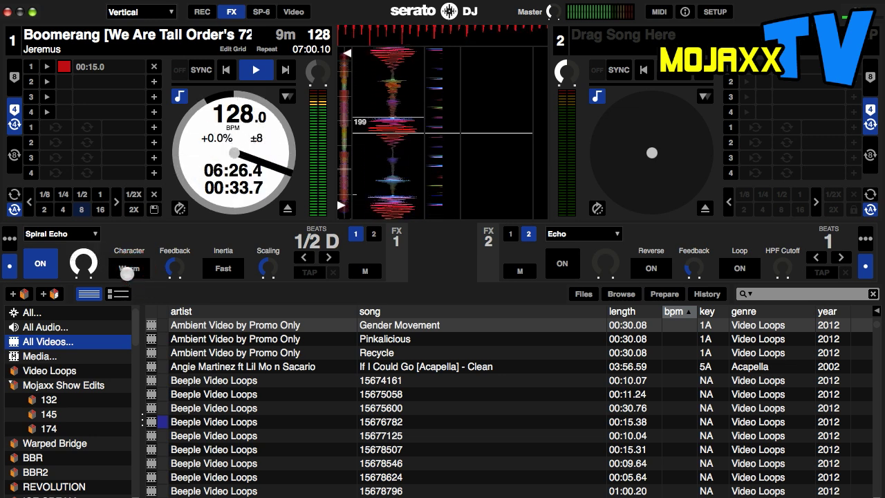
{"action": "left_click", "coordinate": [130, 277]}
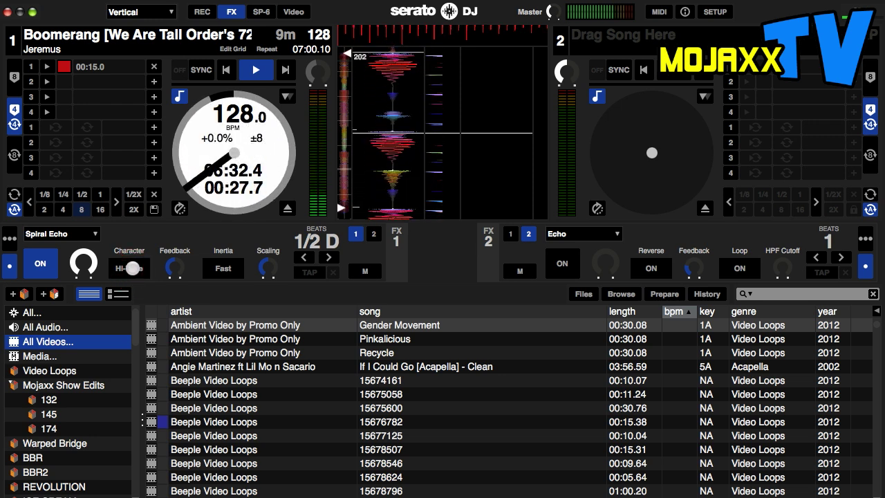
{"action": "left_click", "coordinate": [132, 269]}
- Raise Spiral Echo's Feedback, try Inertia on Medium and Slow, and vary the Scaling
{"action": "left_click_drag", "start_coordinate": [174, 267], "coordinate": [177, 212]}
{"action": "left_click", "coordinate": [220, 270]}
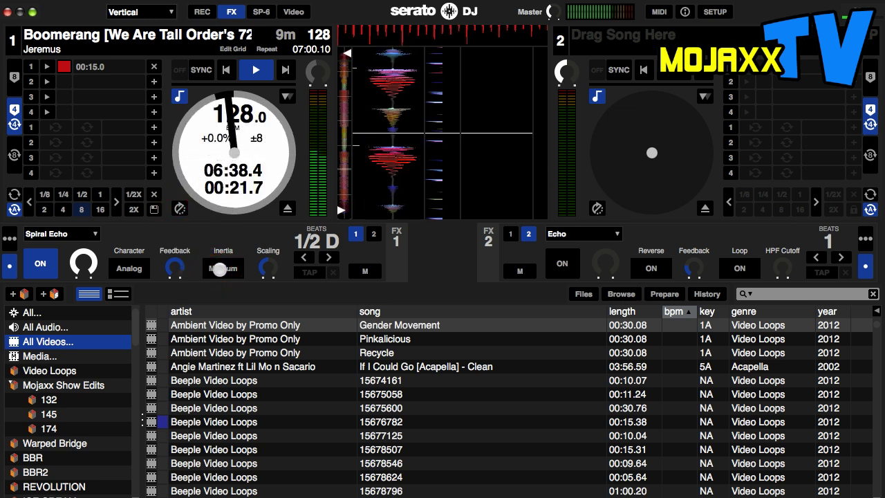
{"action": "left_click", "coordinate": [220, 269]}
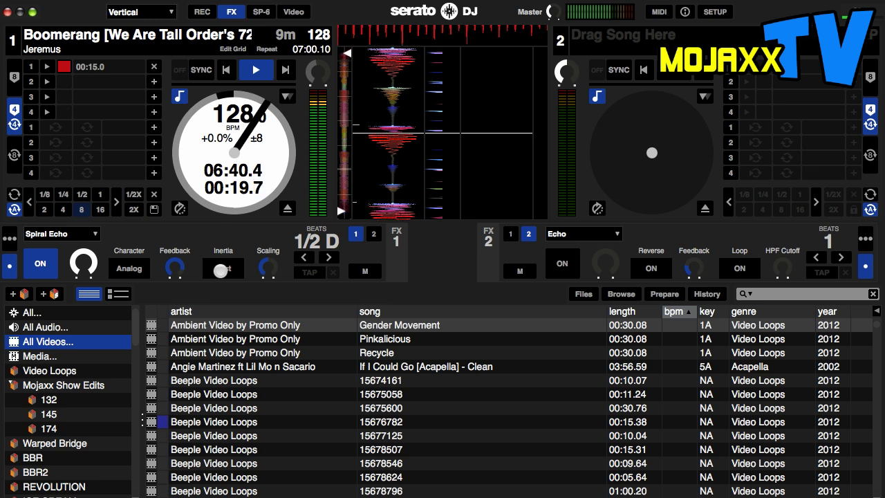
{"action": "left_click_drag", "start_coordinate": [264, 259], "coordinate": [260, 238]}
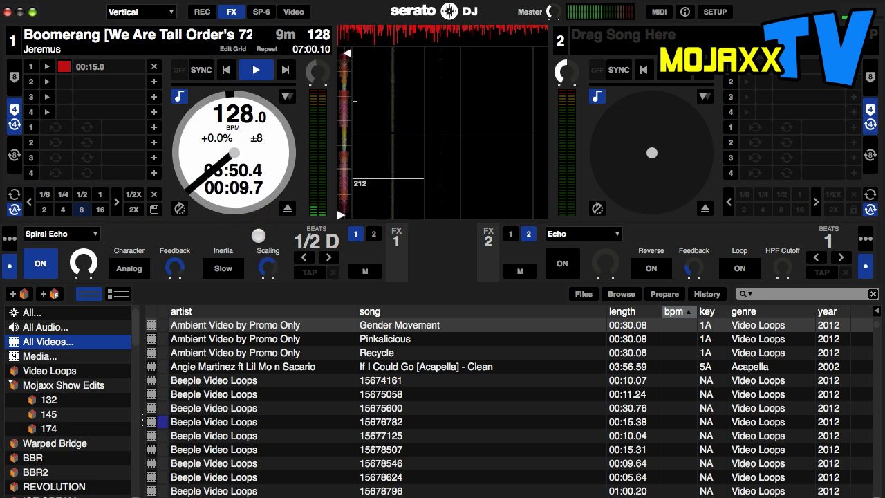
- Return the track to cue point 1 and replace Spiral Echo with Auto Filter in FX 1
{"action": "key", "text": "1"}
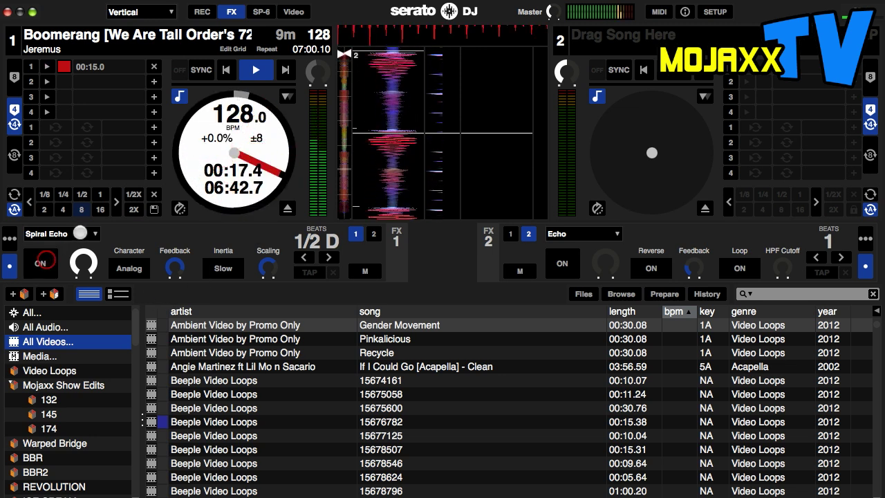
{"action": "left_click", "coordinate": [82, 232]}
{"action": "left_click", "coordinate": [64, 290]}
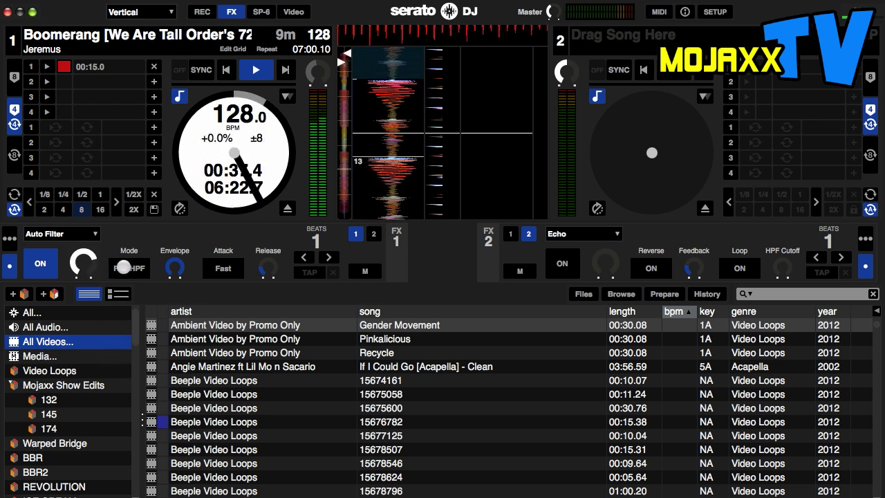
- Compare Auto Filter's BPF, Res BPF, LPF, Res LPF and HPF modes on the playing track
{"action": "left_click", "coordinate": [128, 268]}
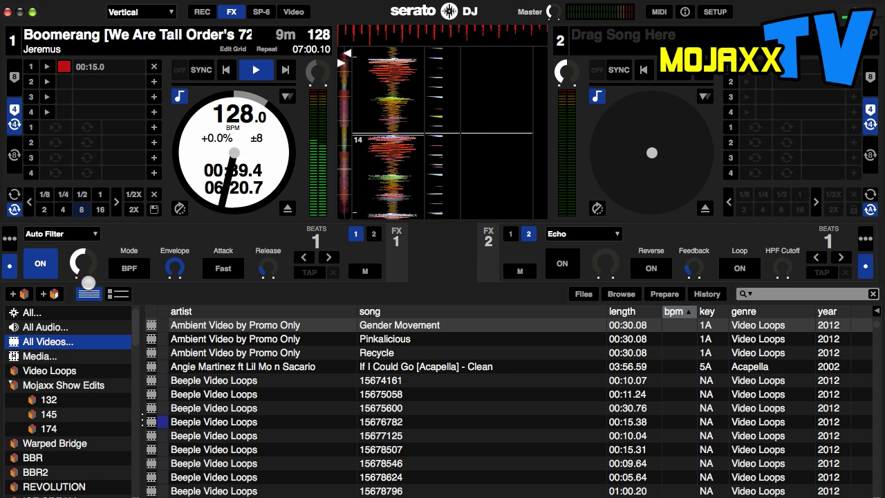
{"action": "left_click", "coordinate": [128, 268]}
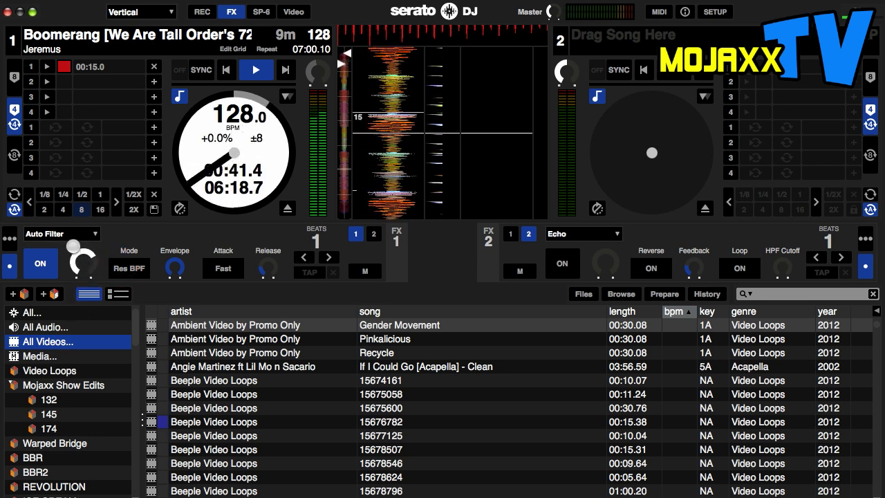
{"action": "left_click", "coordinate": [129, 268]}
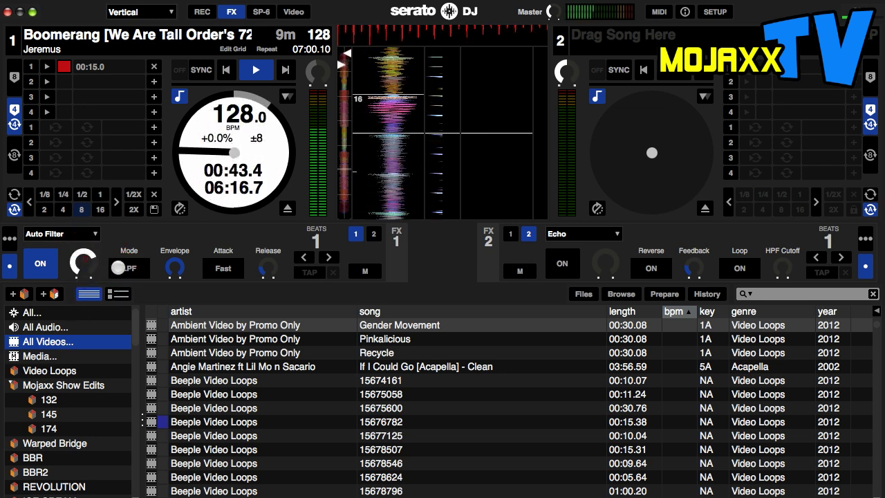
{"action": "left_click", "coordinate": [119, 268]}
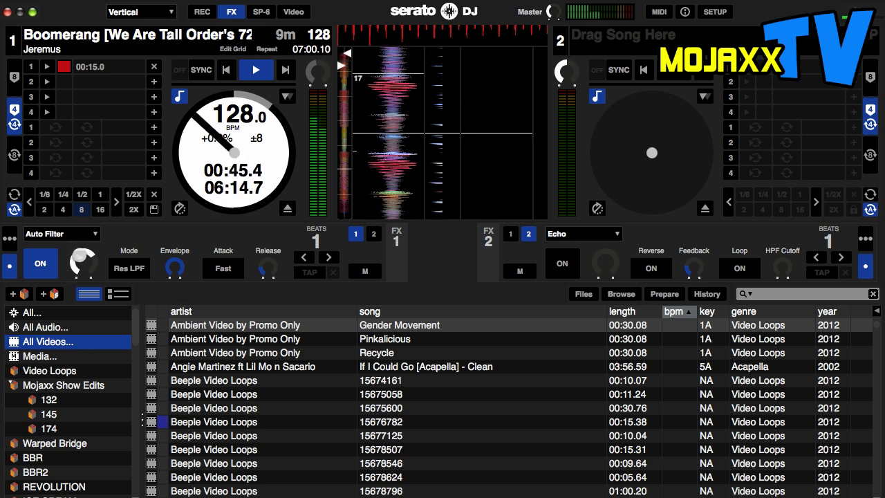
{"action": "left_click", "coordinate": [128, 268]}
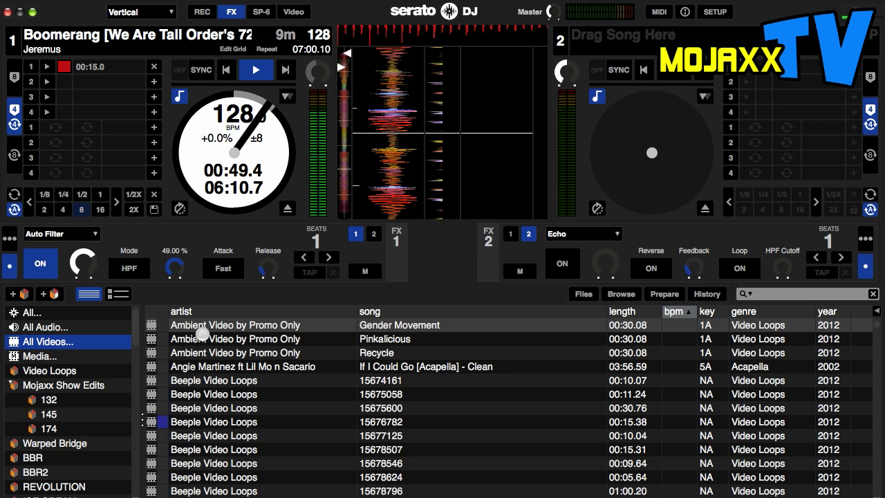
- Try Auto Filter with Slow Attack in HPF and Res HPF modes, set Attack back to Fast and try the Release
{"action": "left_click", "coordinate": [223, 268]}
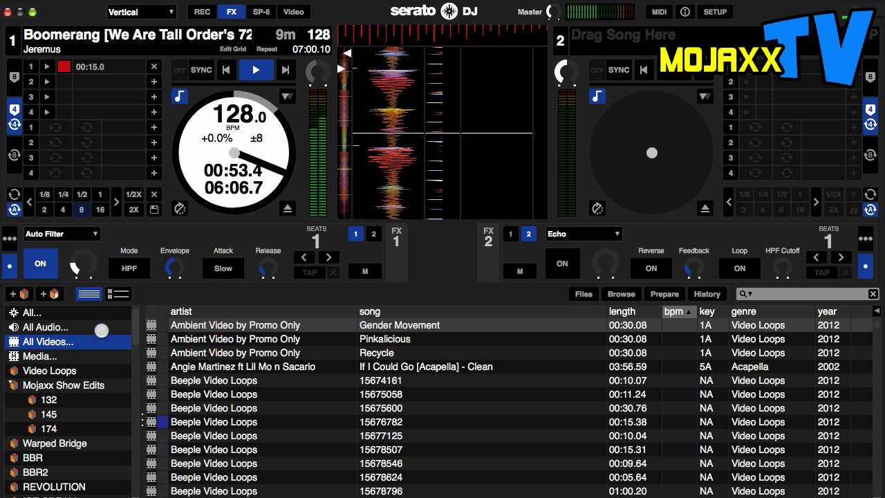
{"action": "left_click", "coordinate": [132, 270]}
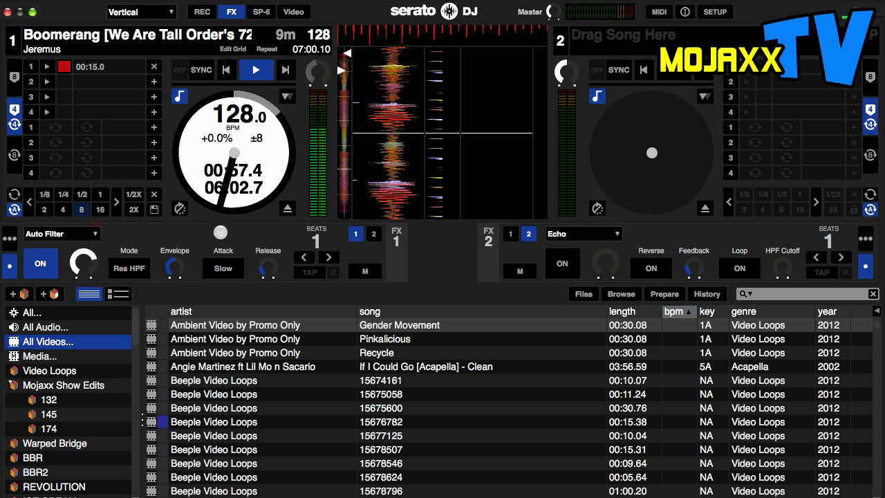
{"action": "left_click", "coordinate": [220, 268]}
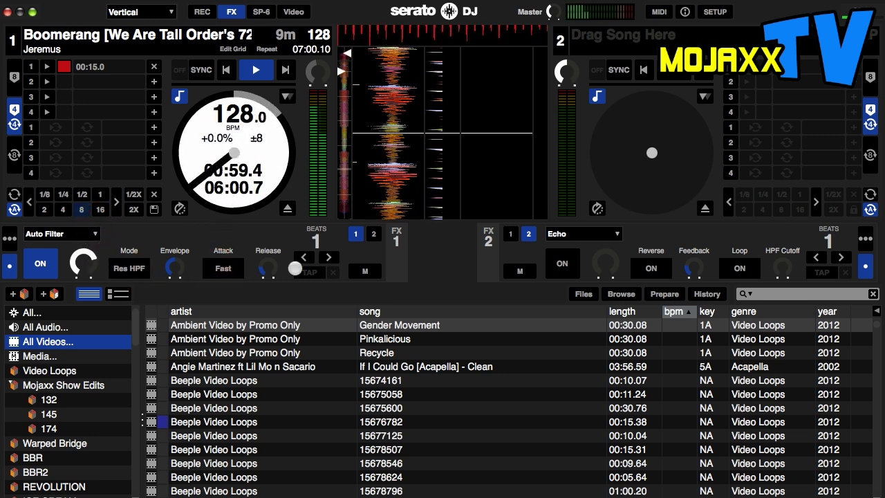
{"action": "left_click", "coordinate": [268, 268]}
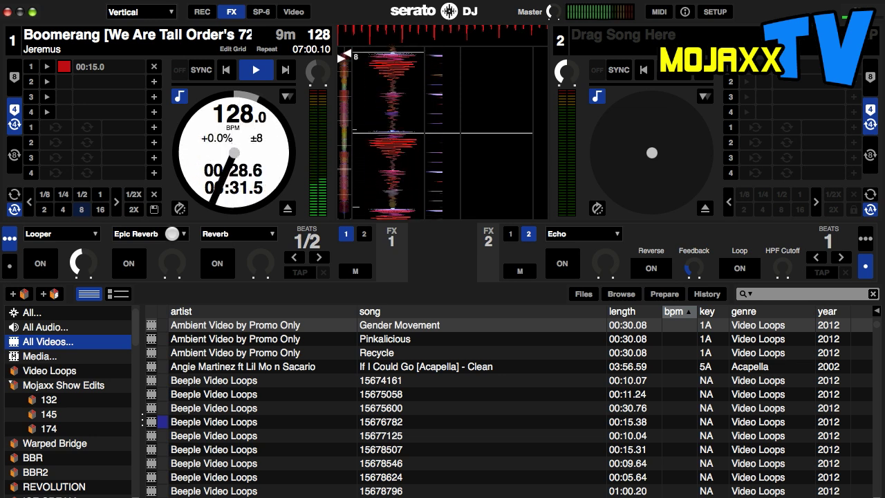
- Load Tape Echo in the second slot of multi-effect FX 1 and look over the slot's available effects
{"action": "left_click", "coordinate": [172, 233]}
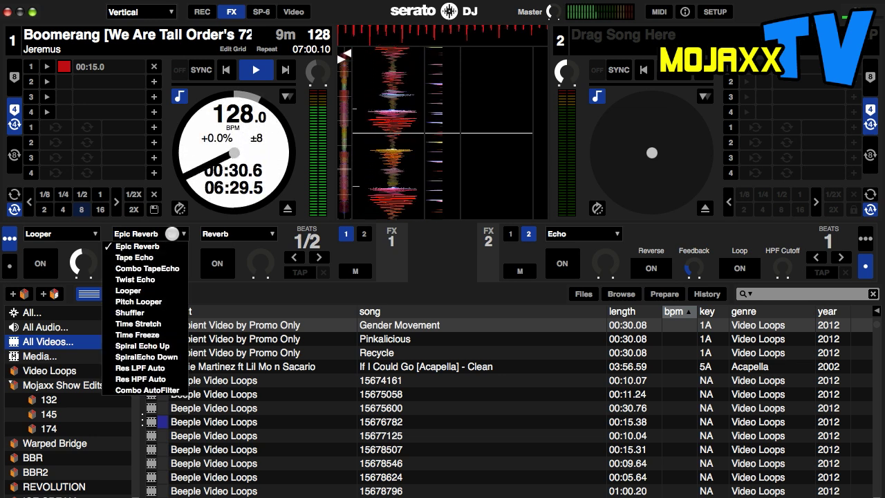
{"action": "left_click", "coordinate": [135, 258]}
{"action": "left_click", "coordinate": [171, 234]}
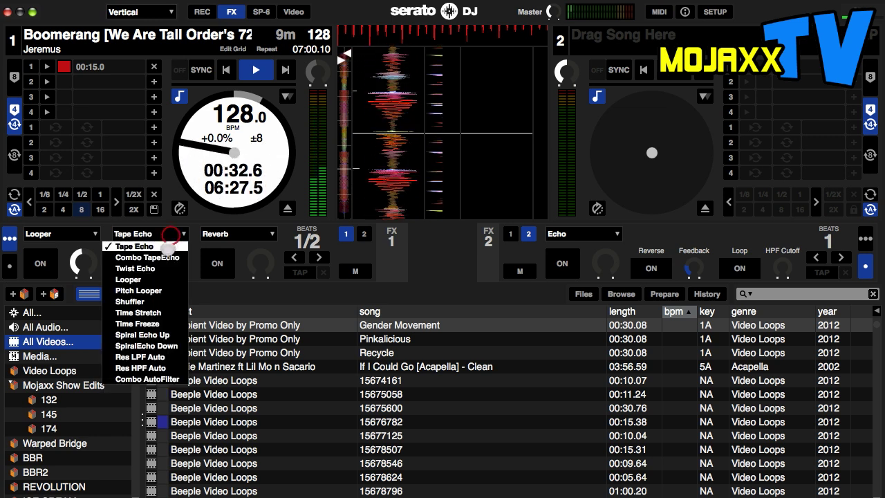
{"action": "left_click", "coordinate": [171, 237]}
{"action": "left_click", "coordinate": [171, 237]}
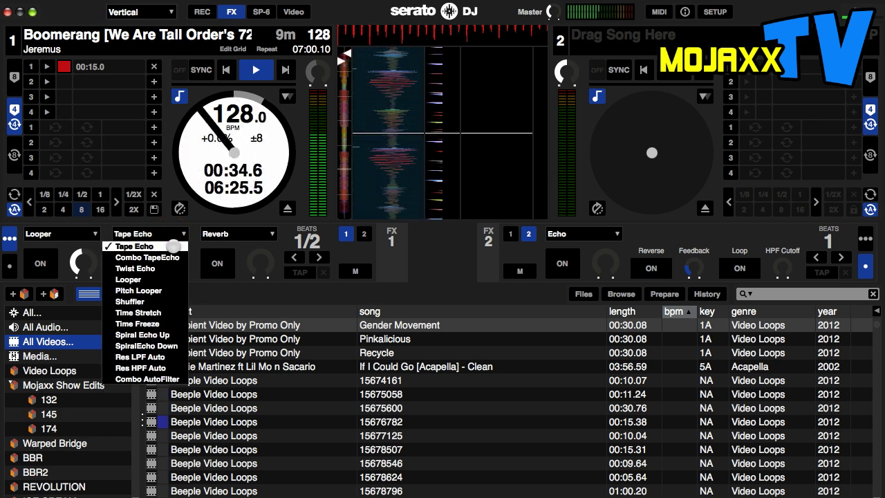
{"action": "left_click", "coordinate": [167, 232]}
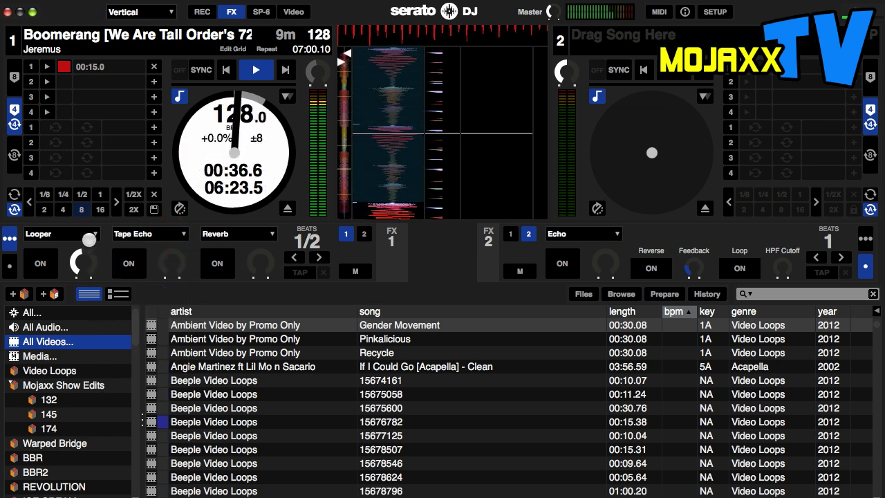
- Switch on Tape Echo in the second slot, raise it to full depth and shorten FX 1's beats to 1/4
{"action": "left_click", "coordinate": [135, 264]}
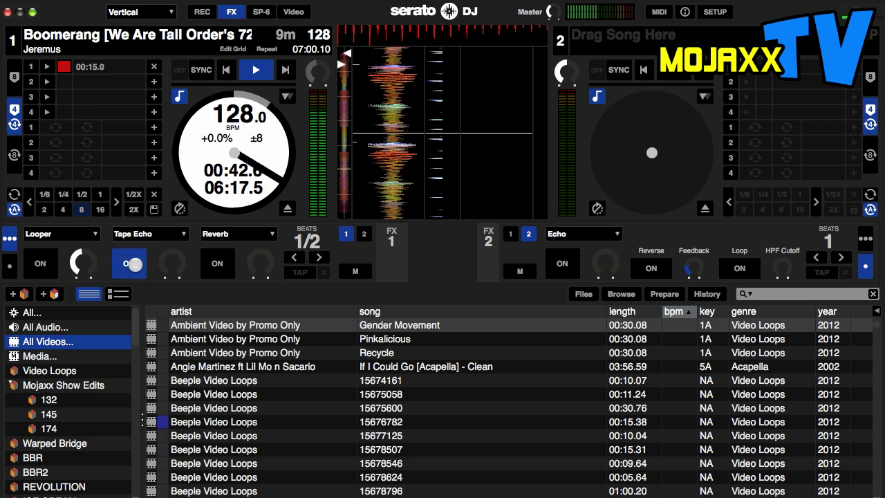
{"action": "left_click_drag", "start_coordinate": [173, 289], "coordinate": [164, 168]}
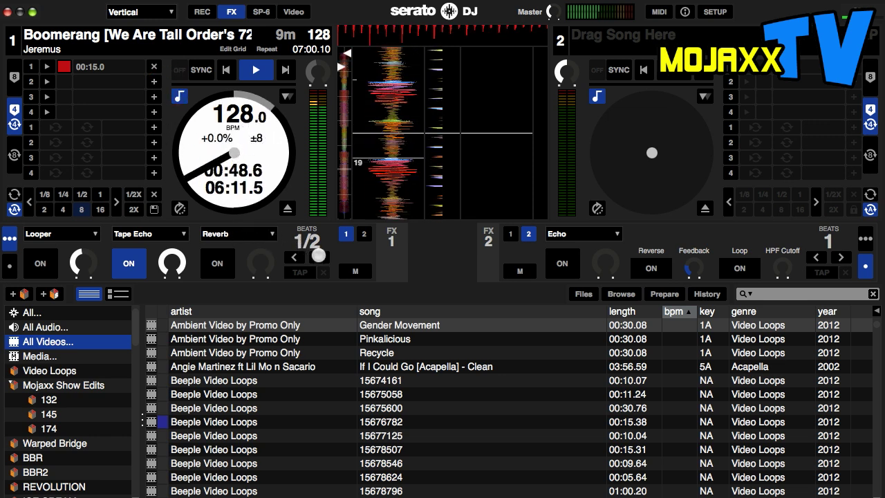
{"action": "left_click", "coordinate": [296, 256]}
{"action": "left_click", "coordinate": [296, 255]}
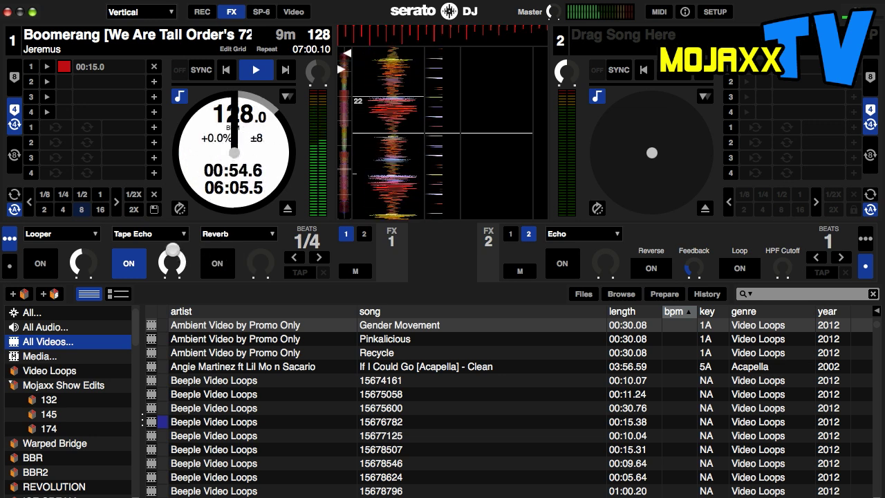
- Replace Tape Echo with Combo TapeEcho in the second slot and vary its depth
{"action": "left_click", "coordinate": [173, 235]}
{"action": "left_click", "coordinate": [166, 258]}
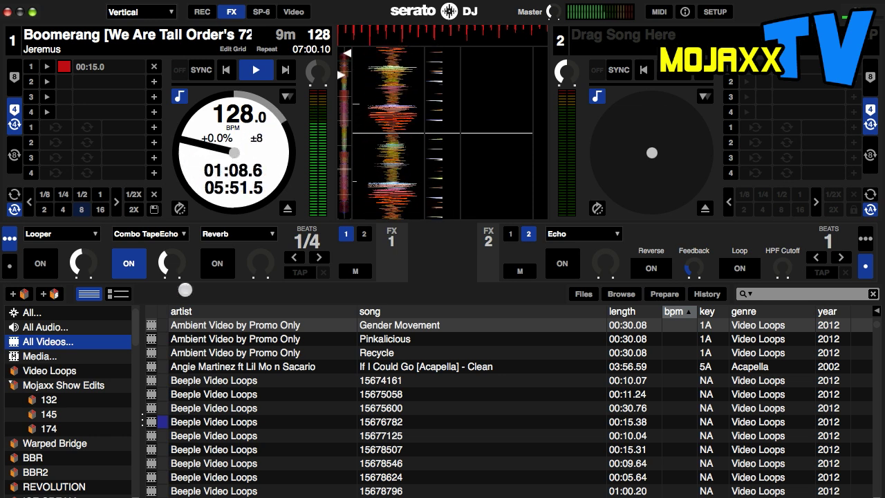
{"action": "left_click_drag", "start_coordinate": [184, 274], "coordinate": [158, 260]}
- Load Twist Echo in the second slot and try it up to full depth
{"action": "left_click", "coordinate": [151, 234]}
{"action": "left_click", "coordinate": [155, 267]}
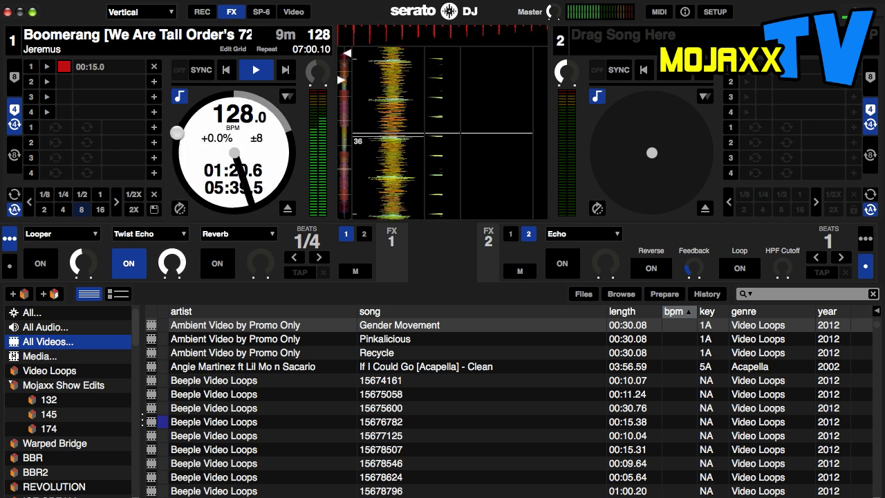
{"action": "left_click", "coordinate": [177, 161]}
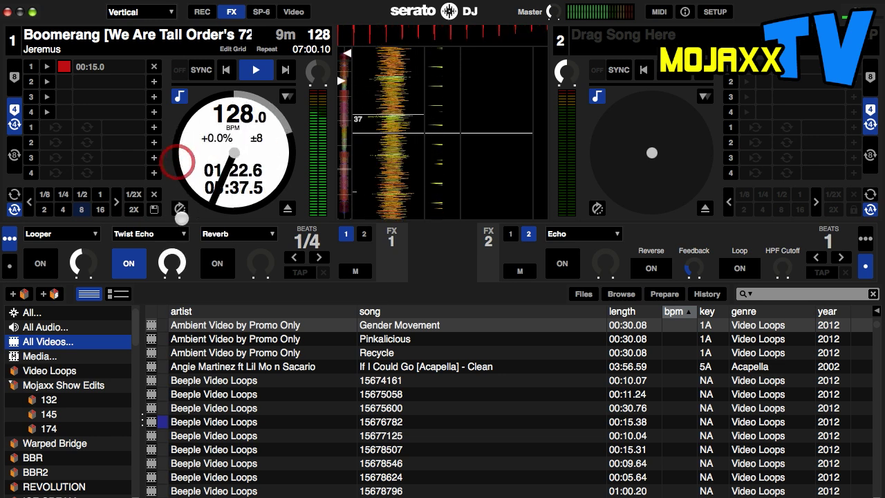
- Load Looper in FX 1's second slot and try it on the playing track
{"action": "left_click", "coordinate": [166, 234]}
{"action": "left_click", "coordinate": [151, 276]}
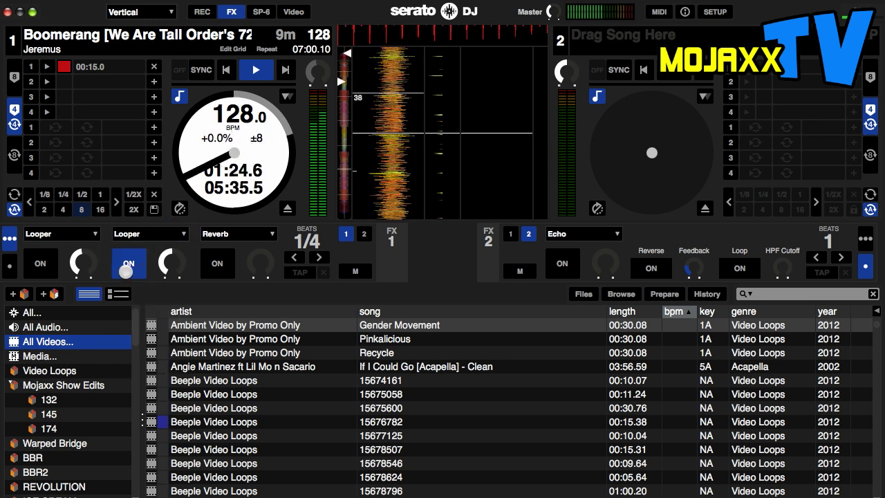
{"action": "left_click", "coordinate": [127, 267]}
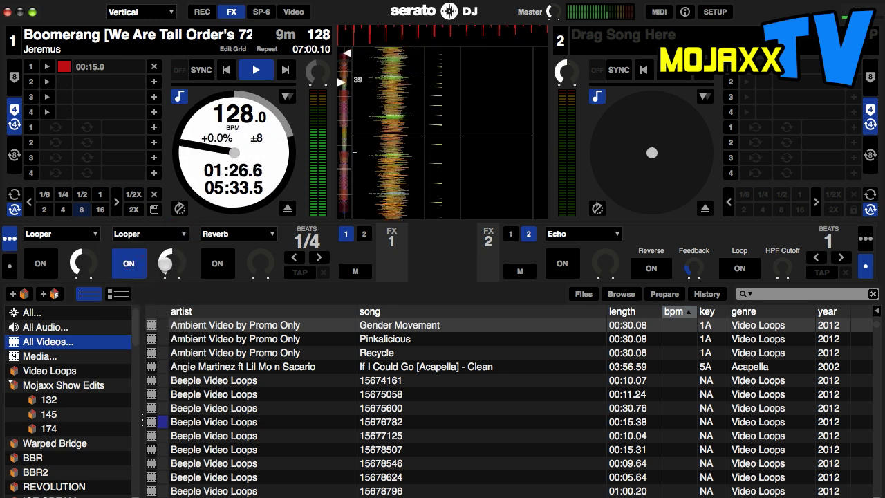
- Lengthen FX 1's beats to 1 and vary the depth of Looper in the second slot
{"action": "left_click", "coordinate": [318, 258]}
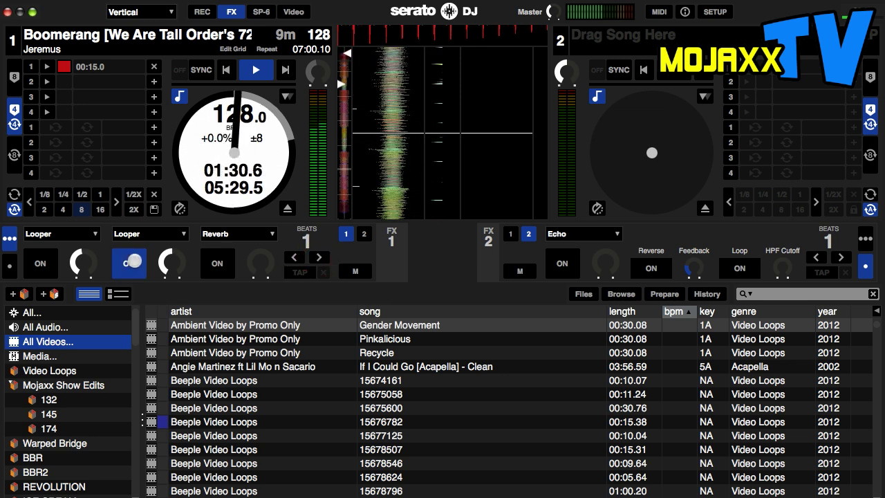
{"action": "left_click_drag", "start_coordinate": [161, 243], "coordinate": [199, 234]}
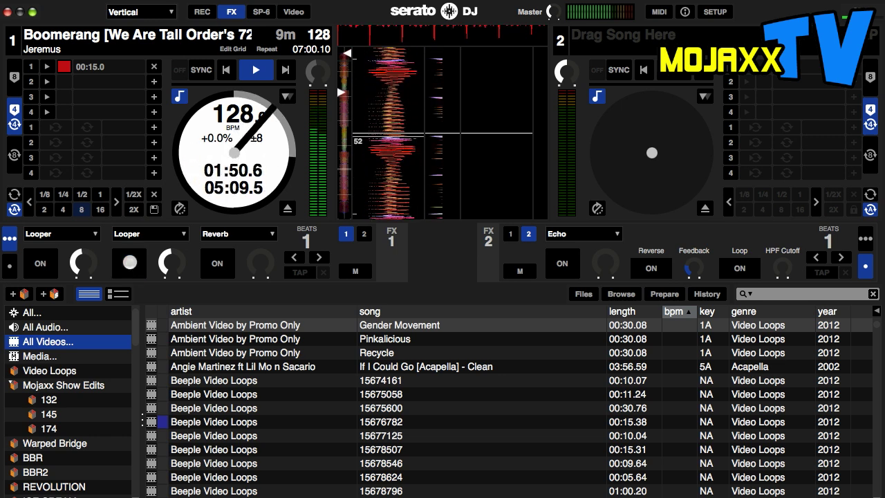
- Load Pitch Looper in FX 1's second slot, switch it on and vary its depth
{"action": "left_click", "coordinate": [142, 233]}
{"action": "left_click", "coordinate": [146, 291]}
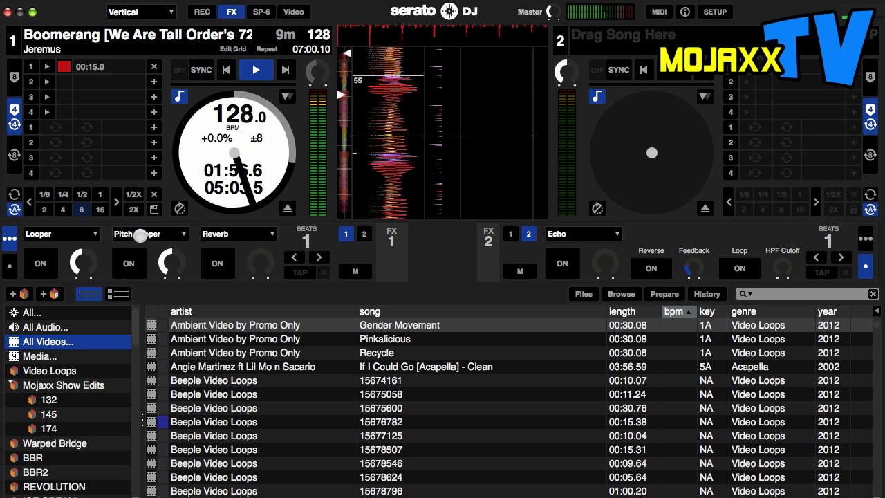
{"action": "left_click", "coordinate": [138, 266]}
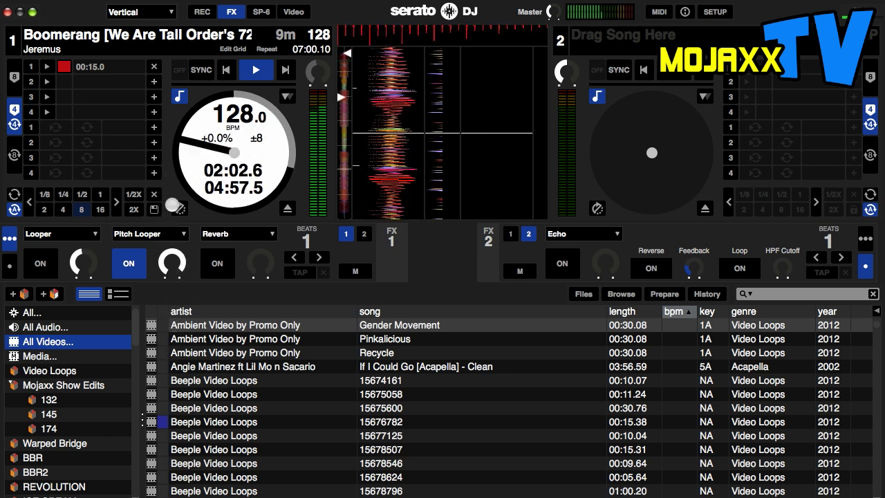
{"action": "left_click_drag", "start_coordinate": [172, 257], "coordinate": [162, 275]}
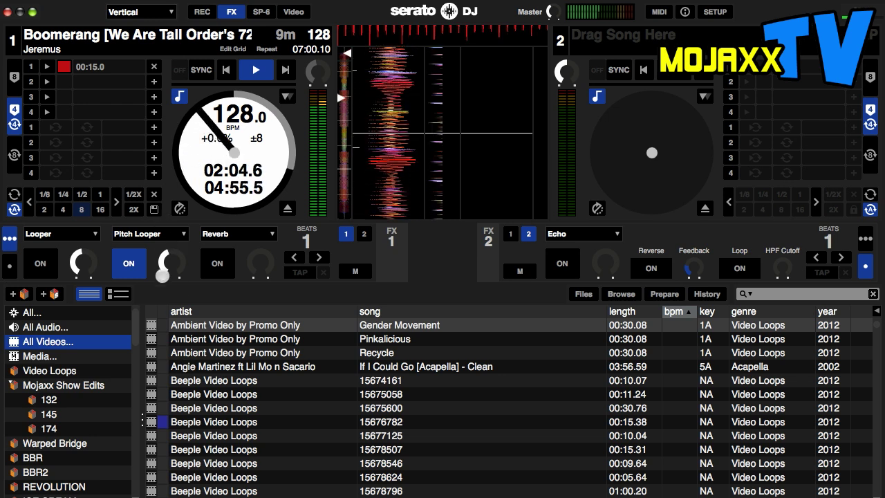
- Replace Pitch Looper with Shuffler in the second slot, try it at varying depth and switch it off
{"action": "left_click", "coordinate": [157, 235]}
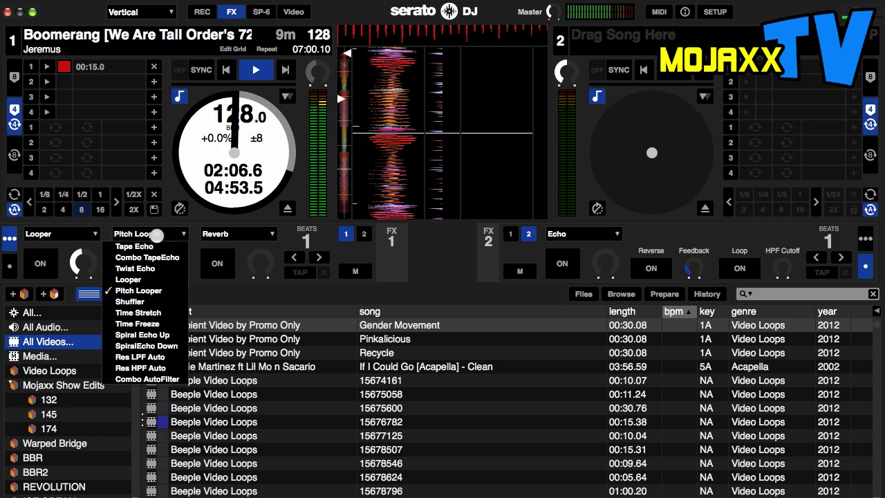
{"action": "left_click", "coordinate": [132, 301]}
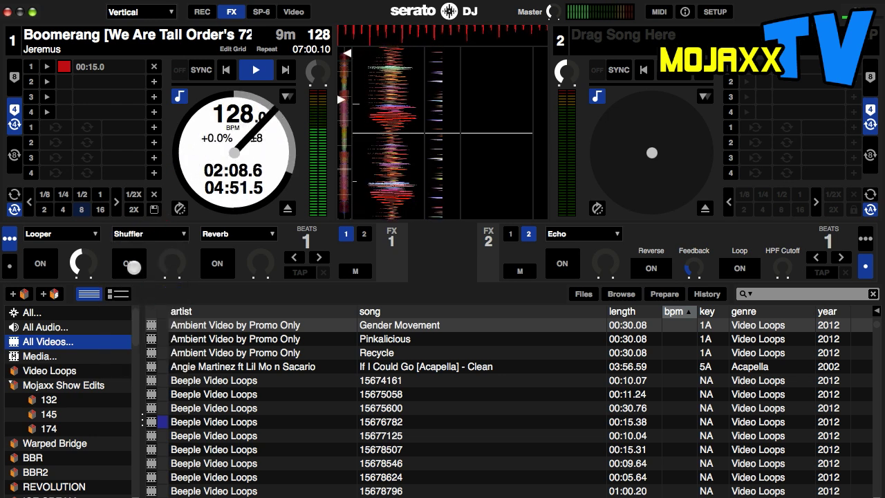
{"action": "left_click", "coordinate": [131, 266]}
{"action": "left_click_drag", "start_coordinate": [162, 225], "coordinate": [181, 242]}
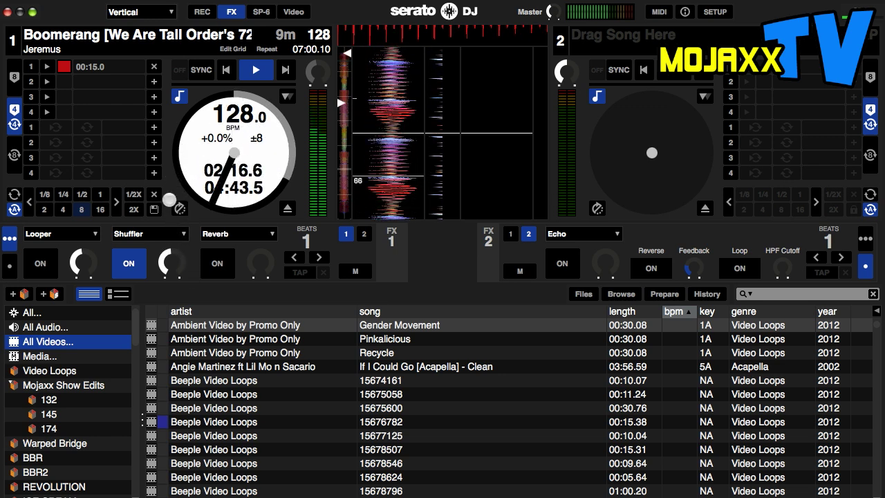
{"action": "left_click", "coordinate": [129, 263]}
- Load Time Stretch in FX 1's second slot and try it on the playing track, toggling it and varying its depth
{"action": "left_click", "coordinate": [149, 234]}
{"action": "left_click", "coordinate": [150, 313]}
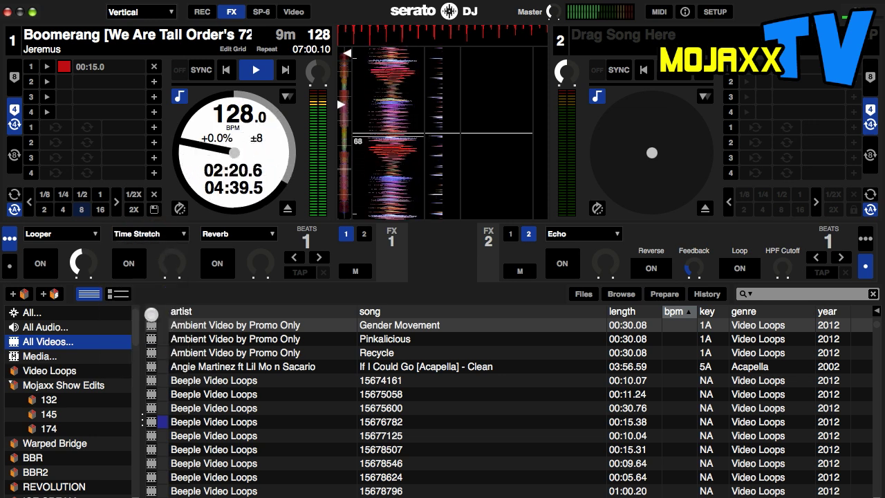
{"action": "left_click", "coordinate": [121, 263]}
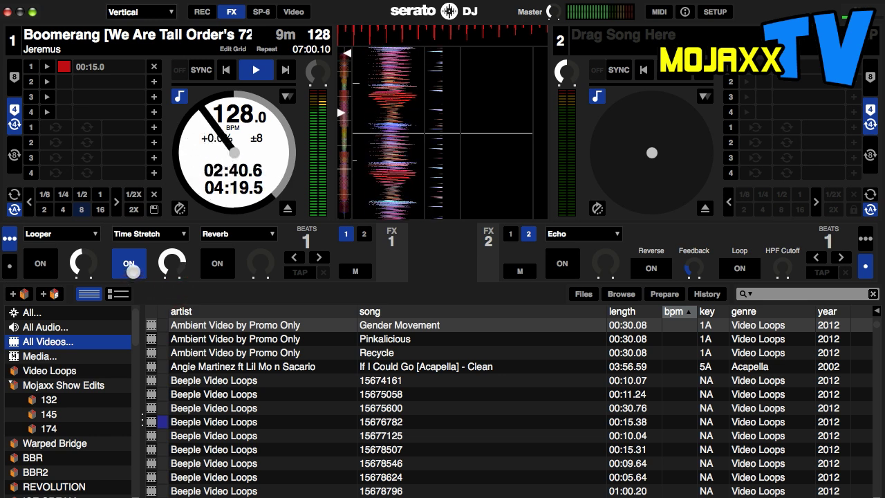
{"action": "left_click", "coordinate": [132, 269]}
{"action": "left_click", "coordinate": [134, 272]}
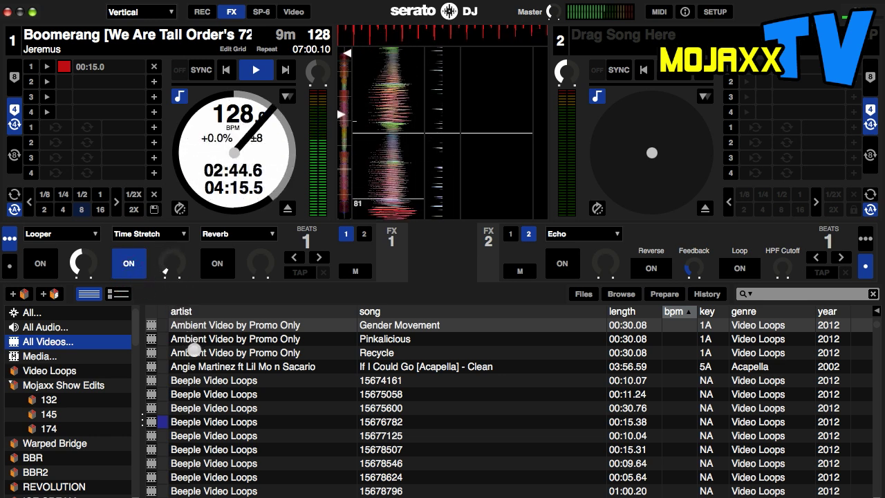
{"action": "left_click_drag", "start_coordinate": [165, 252], "coordinate": [163, 201]}
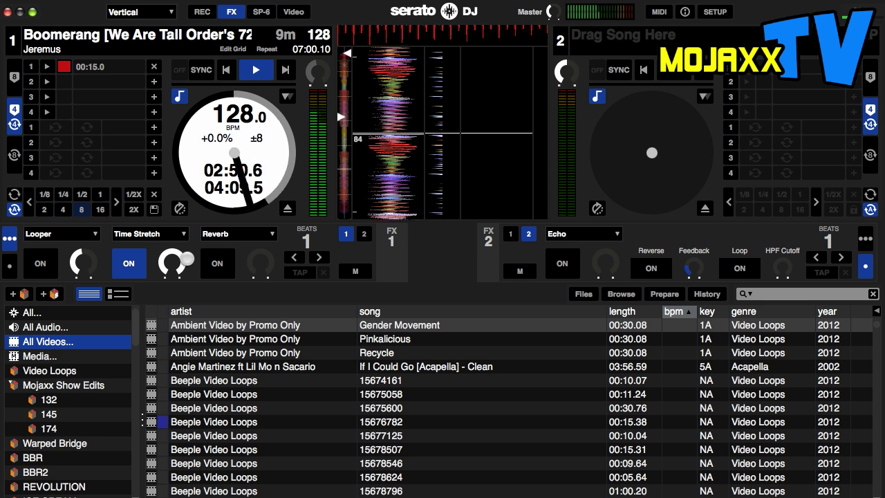
{"action": "left_click", "coordinate": [134, 262]}
{"action": "left_click", "coordinate": [133, 262]}
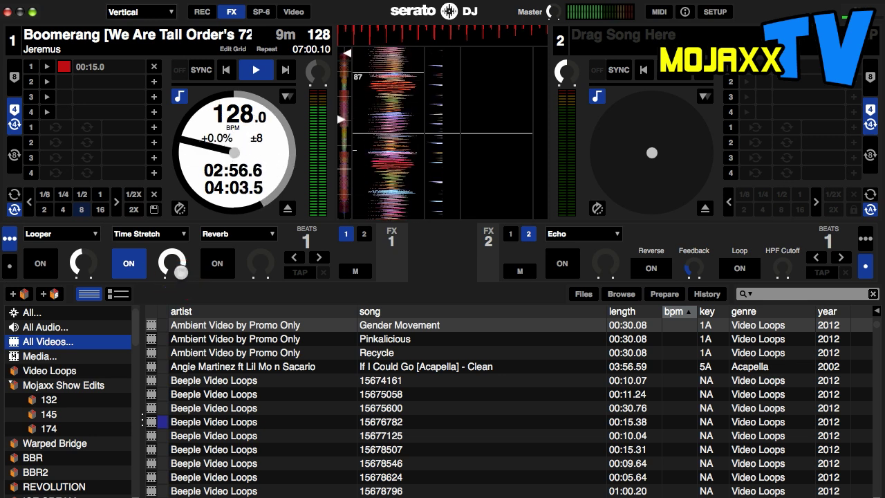
- Replace Time Stretch with Time Freeze in the second slot and try it on the playing track
{"action": "left_click", "coordinate": [159, 236]}
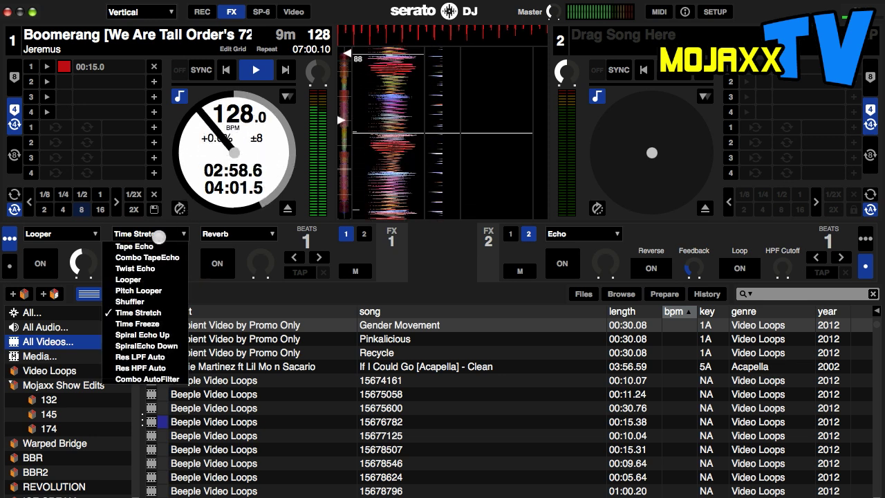
{"action": "left_click", "coordinate": [138, 323]}
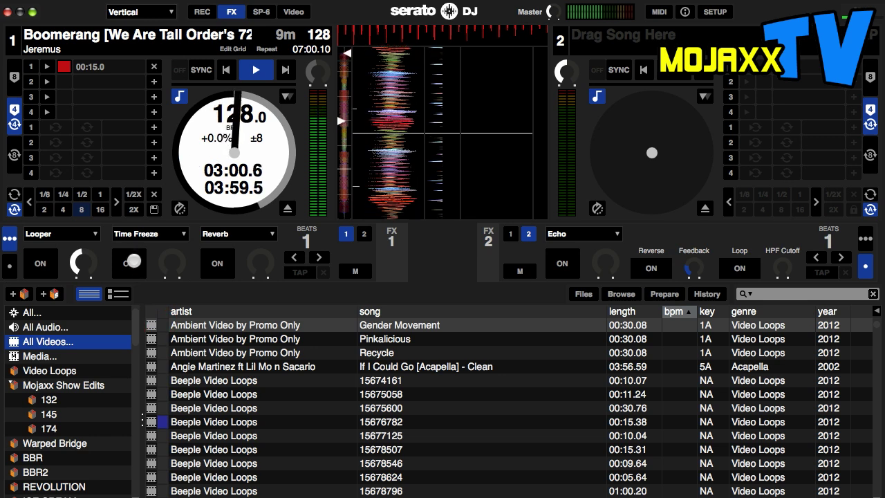
{"action": "left_click", "coordinate": [134, 262]}
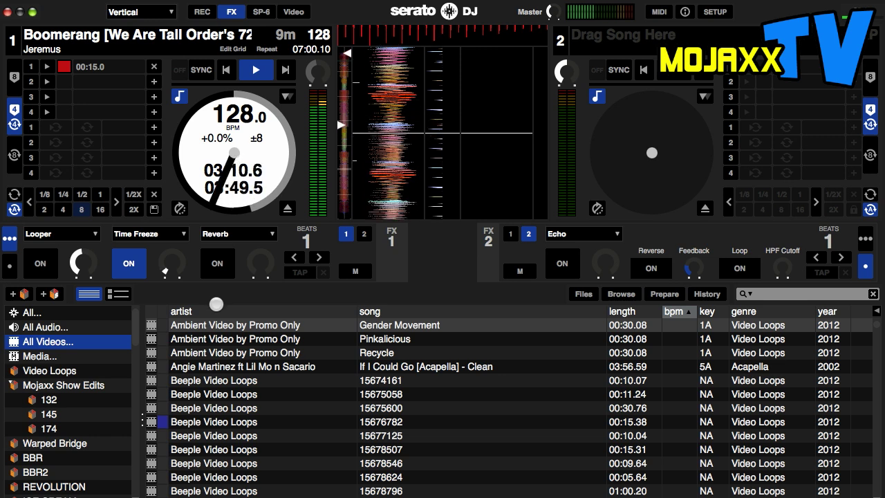
{"action": "left_click", "coordinate": [132, 256]}
- Load Spiral Echo Up in FX 1's second slot and switch it on
{"action": "left_click", "coordinate": [146, 234]}
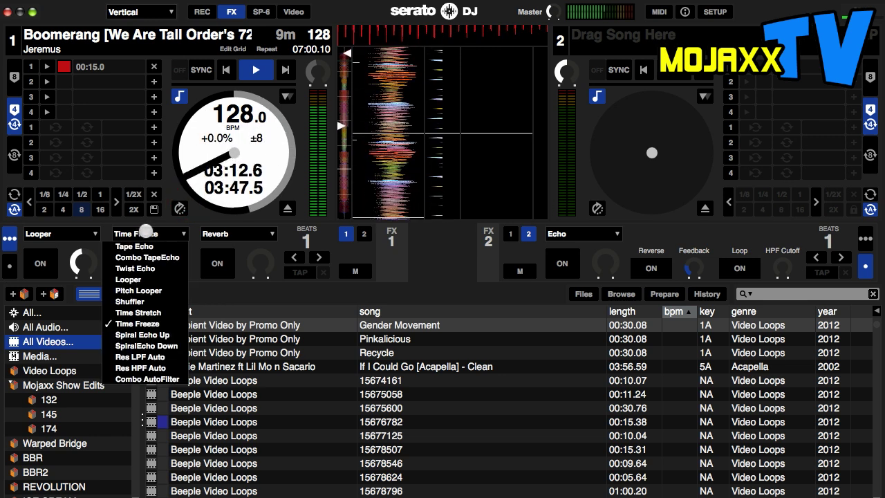
{"action": "left_click", "coordinate": [144, 333]}
{"action": "left_click", "coordinate": [131, 263]}
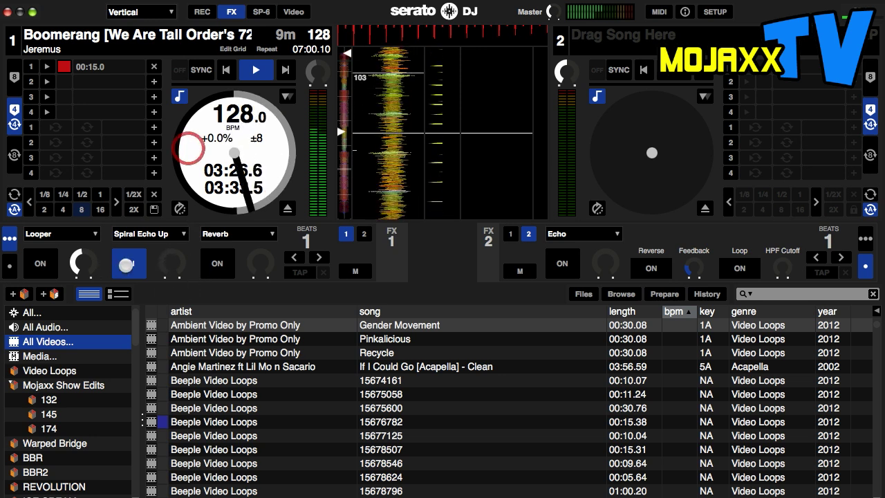
- Replace Spiral Echo Up with SpiralEcho Down in the second slot, switch it on and raise it to full depth
{"action": "left_click", "coordinate": [150, 234]}
{"action": "left_click", "coordinate": [141, 346]}
{"action": "left_click", "coordinate": [129, 263]}
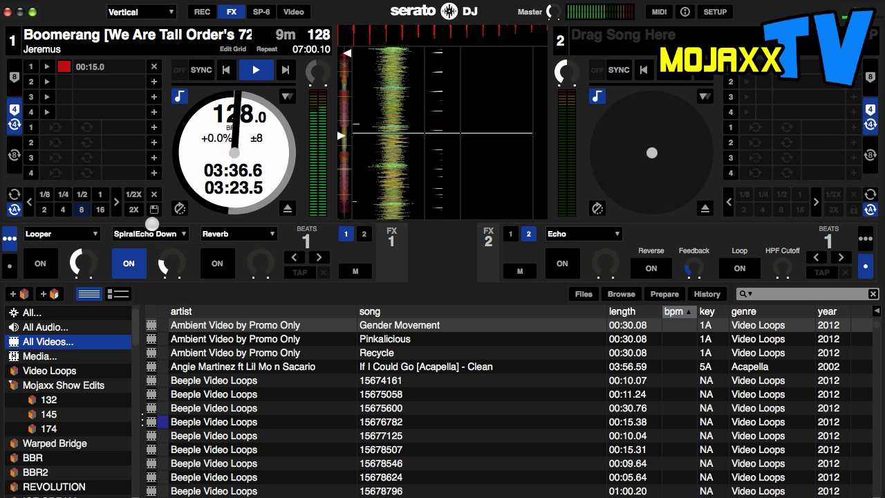
{"action": "left_click_drag", "start_coordinate": [156, 260], "coordinate": [149, 235]}
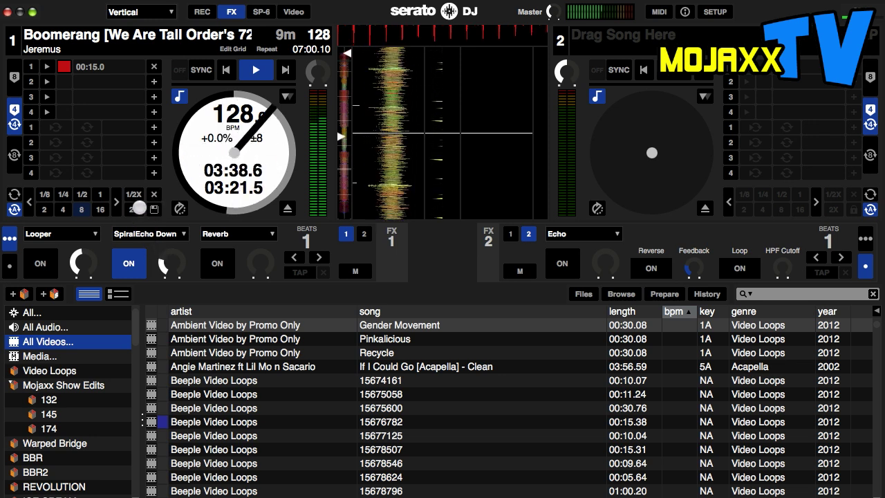
{"action": "left_click_drag", "start_coordinate": [136, 192], "coordinate": [135, 146]}
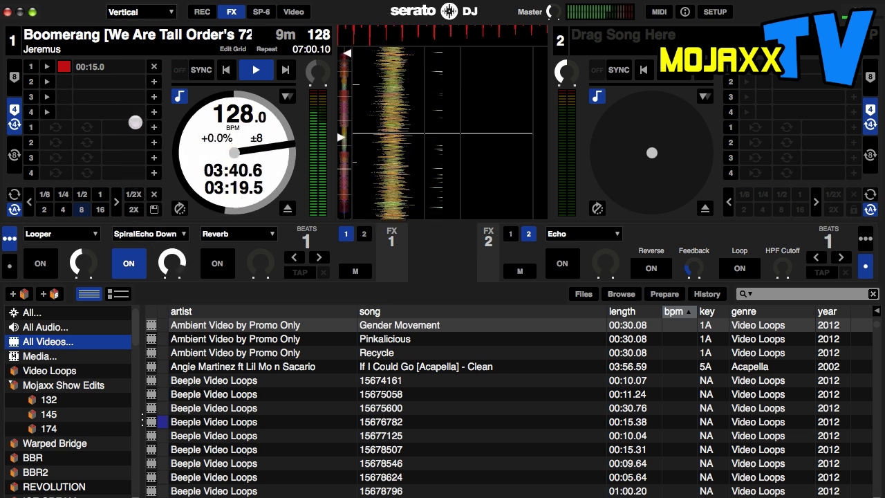
- Load Res LPF Auto in the second slot, try it up to full depth and switch it off
{"action": "left_click", "coordinate": [163, 234]}
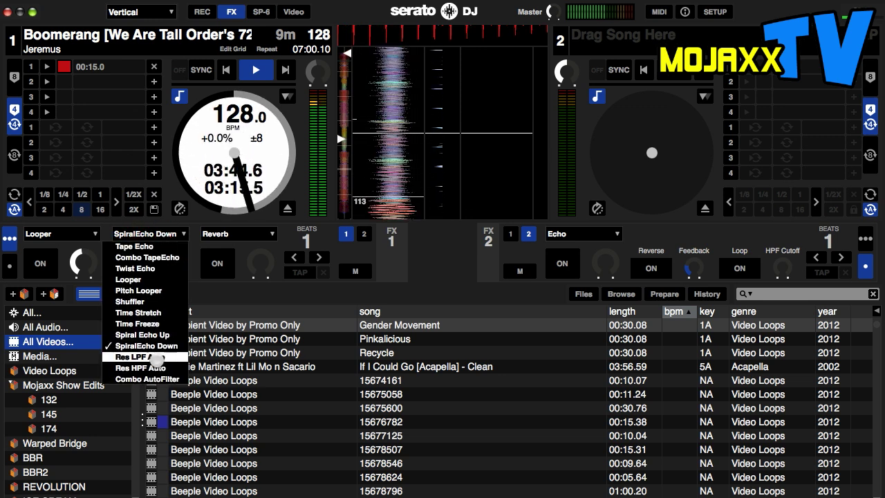
{"action": "left_click", "coordinate": [157, 355]}
{"action": "left_click", "coordinate": [134, 267]}
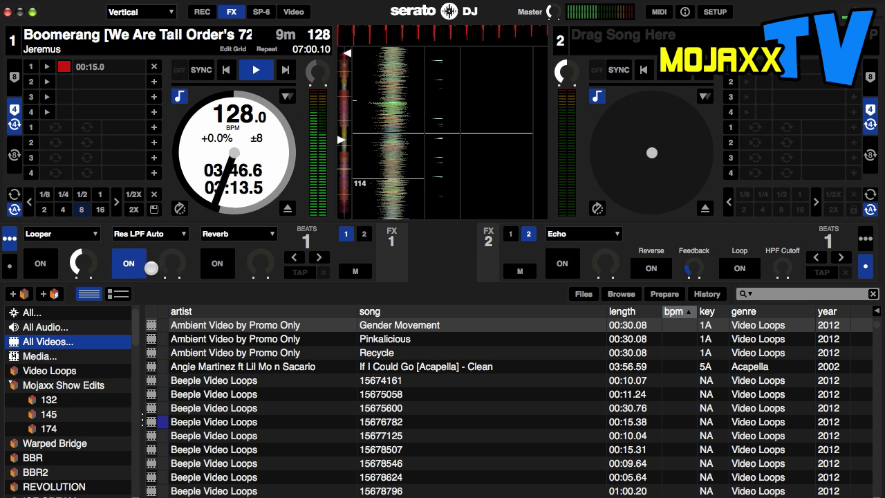
{"action": "left_click_drag", "start_coordinate": [171, 260], "coordinate": [171, 233]}
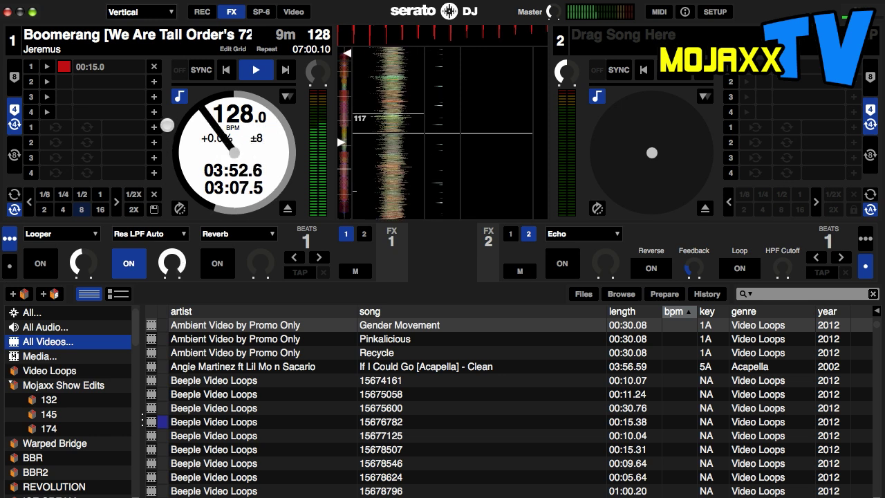
{"action": "left_click", "coordinate": [130, 267]}
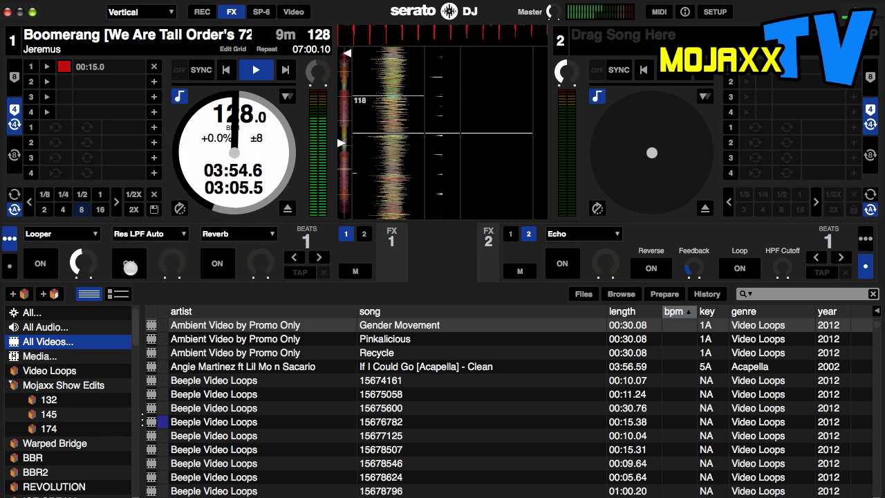
- Replace Res LPF Auto with Res HPF Auto in the second slot and try it on the playing track
{"action": "left_click", "coordinate": [149, 233]}
{"action": "left_click", "coordinate": [150, 365]}
{"action": "left_click", "coordinate": [129, 263]}
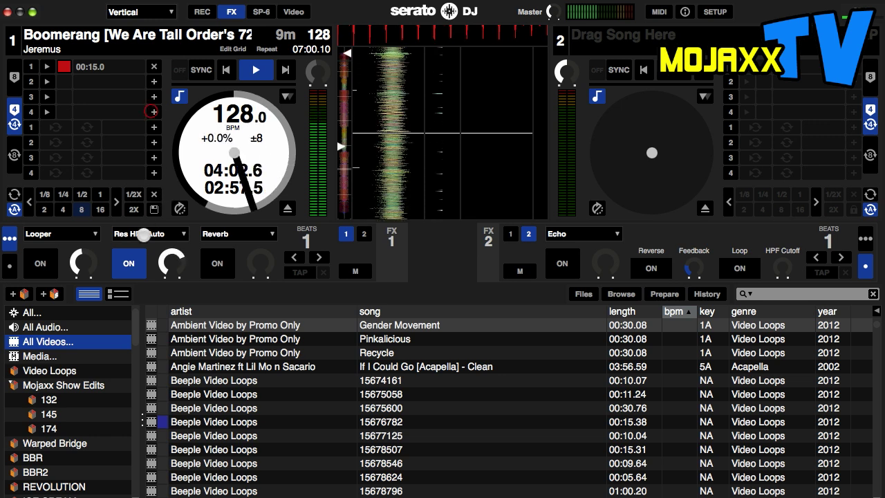
{"action": "left_click", "coordinate": [131, 267]}
- Load Combo AutoFilter in FX 1's second slot, vary its depth on the playing track and switch it off
{"action": "left_click", "coordinate": [137, 235]}
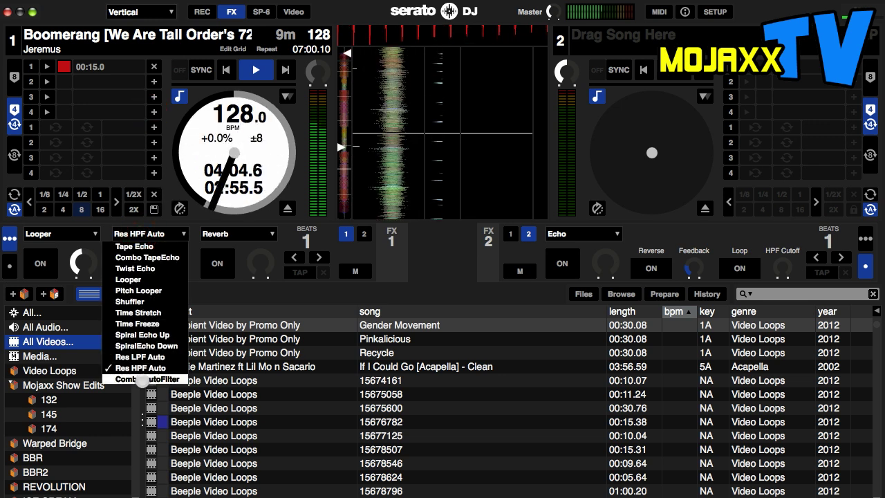
{"action": "left_click", "coordinate": [142, 379]}
{"action": "left_click", "coordinate": [133, 263]}
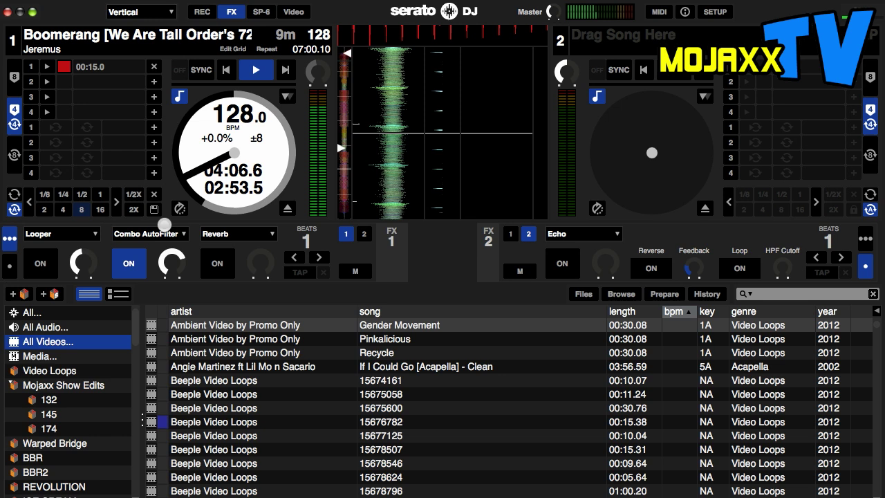
{"action": "left_click_drag", "start_coordinate": [183, 267], "coordinate": [184, 288]}
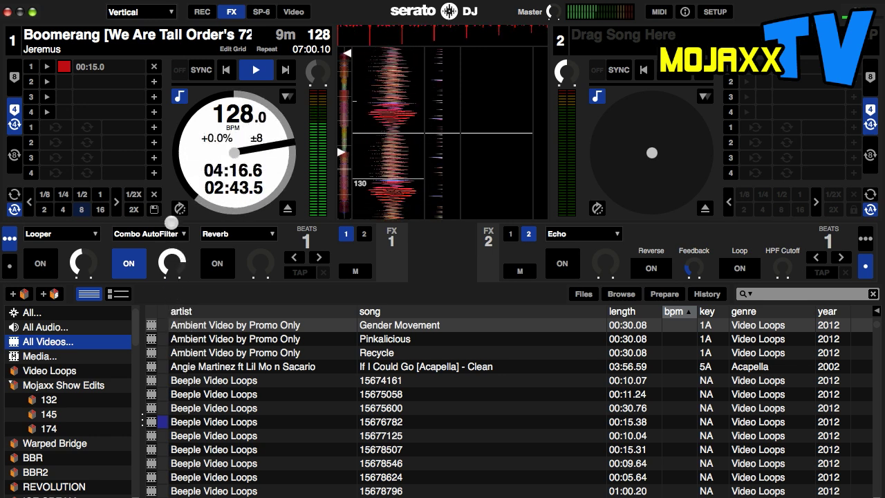
{"action": "left_click", "coordinate": [126, 263]}
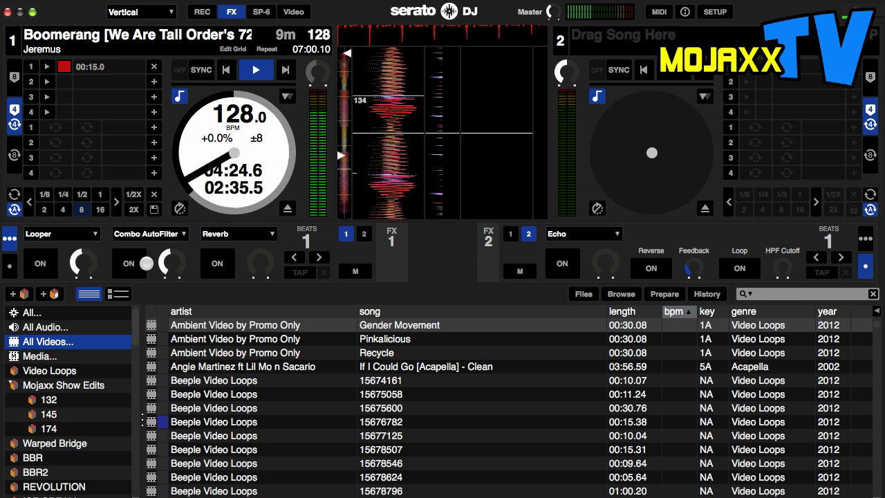
- Open the FX setup and review the Wolf Pack and Back Pack effects in the available effects list
{"action": "left_click", "coordinate": [714, 12]}
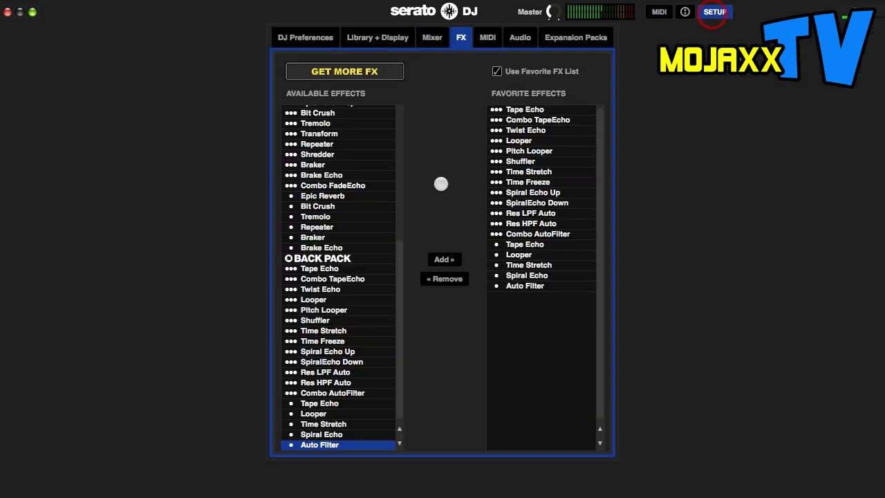
{"action": "scroll", "coordinate": [379, 233], "scroll_direction": "up", "scroll_amount": 6}
{"action": "scroll", "coordinate": [372, 232], "scroll_direction": "down", "scroll_amount": 2}
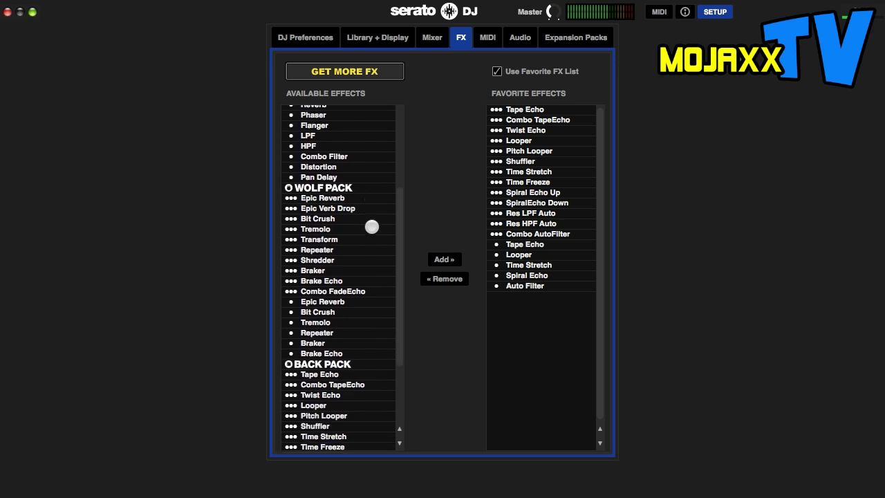
{"action": "scroll", "coordinate": [372, 235], "scroll_direction": "down", "scroll_amount": 2}
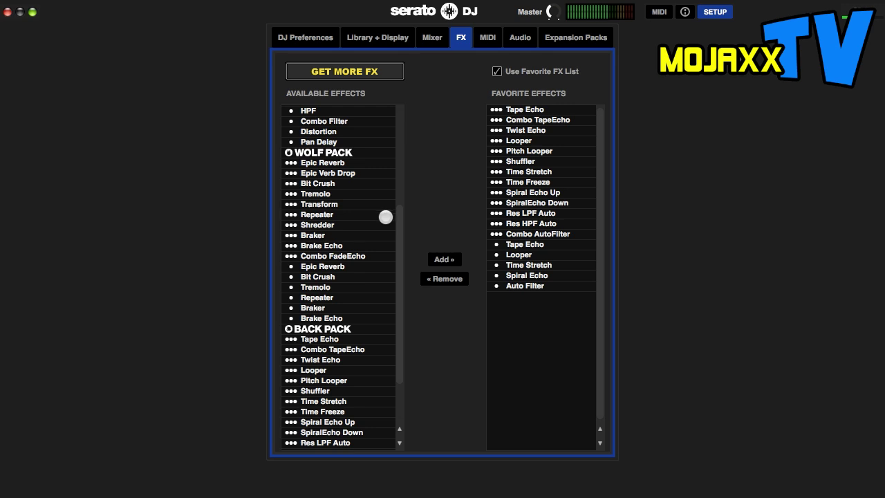
{"action": "scroll", "coordinate": [367, 222], "scroll_direction": "down", "scroll_amount": 5}
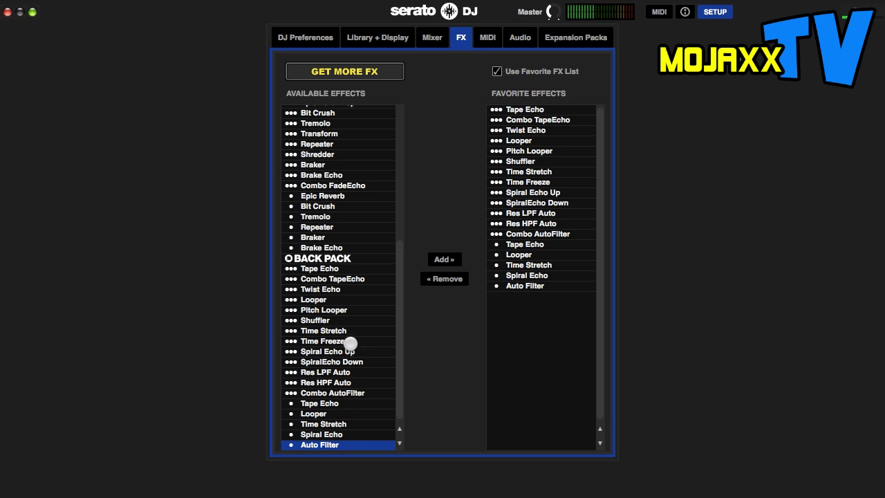
{"action": "scroll", "coordinate": [329, 360], "scroll_direction": "up", "scroll_amount": 3}
{"action": "scroll", "coordinate": [328, 359], "scroll_direction": "down", "scroll_amount": 3}
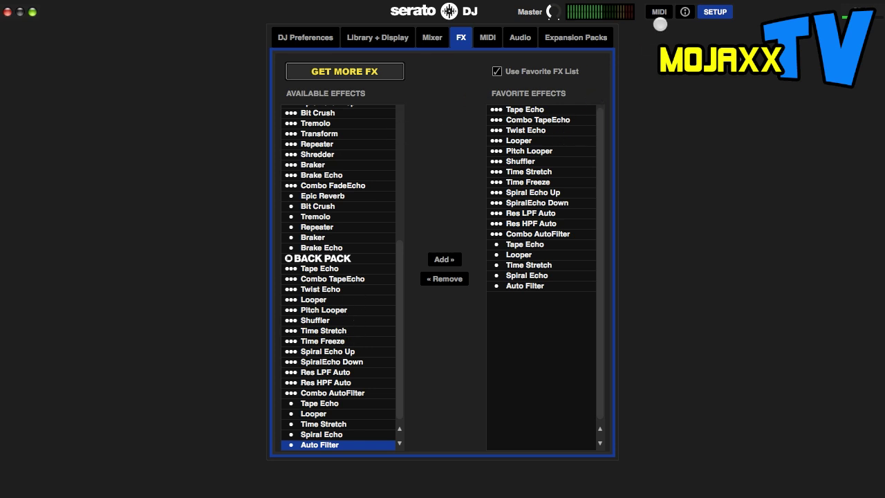
- Close the setup screen and show the tracks in the Warped Bridge crate
{"action": "left_click", "coordinate": [715, 11]}
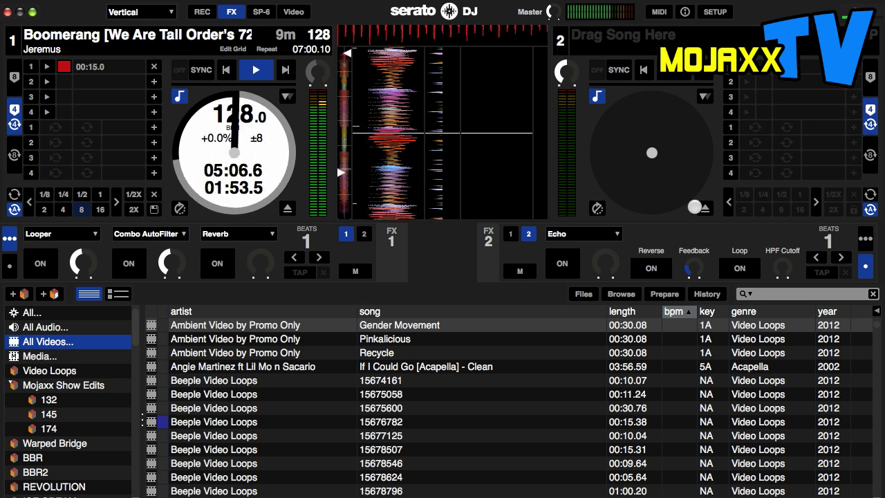
{"action": "scroll", "coordinate": [381, 359], "scroll_direction": "down", "scroll_amount": 1}
{"action": "scroll", "coordinate": [355, 355], "scroll_direction": "up", "scroll_amount": 1}
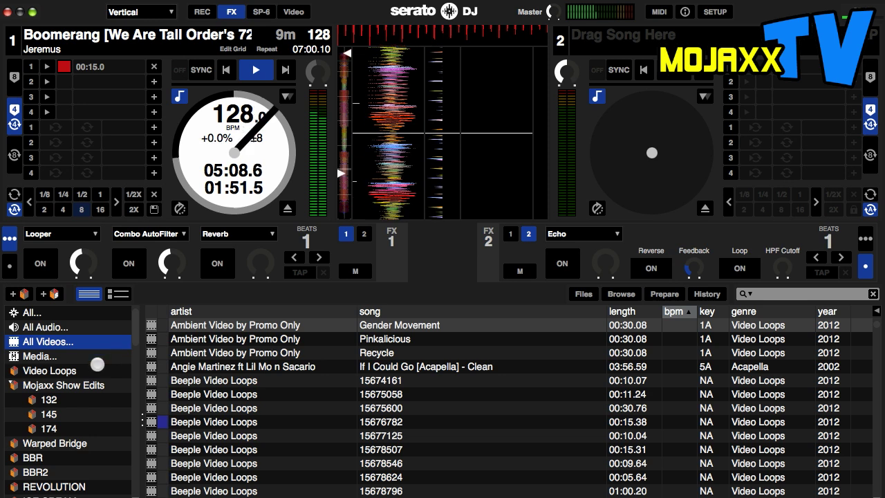
{"action": "left_click", "coordinate": [70, 443]}
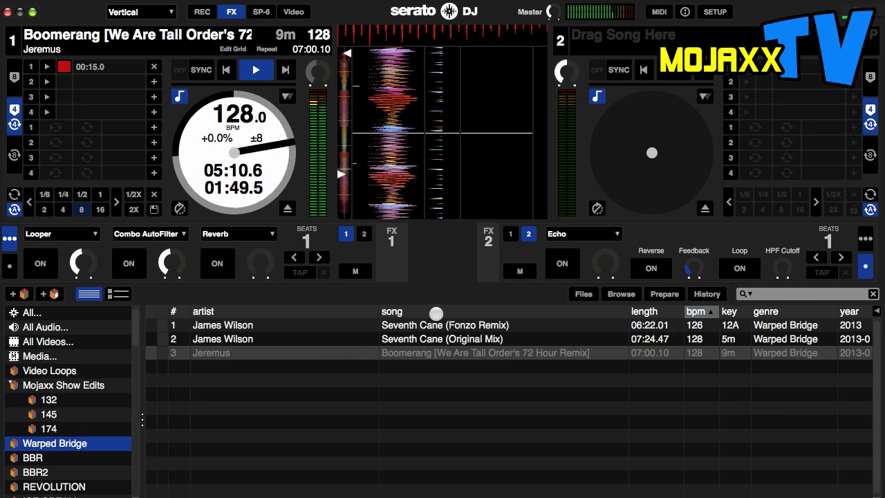
- Go through the Warped Bridge crate's three tracks, ending with Seventh Cane (Fonzo Remix) selected
{"action": "left_click", "coordinate": [437, 338]}
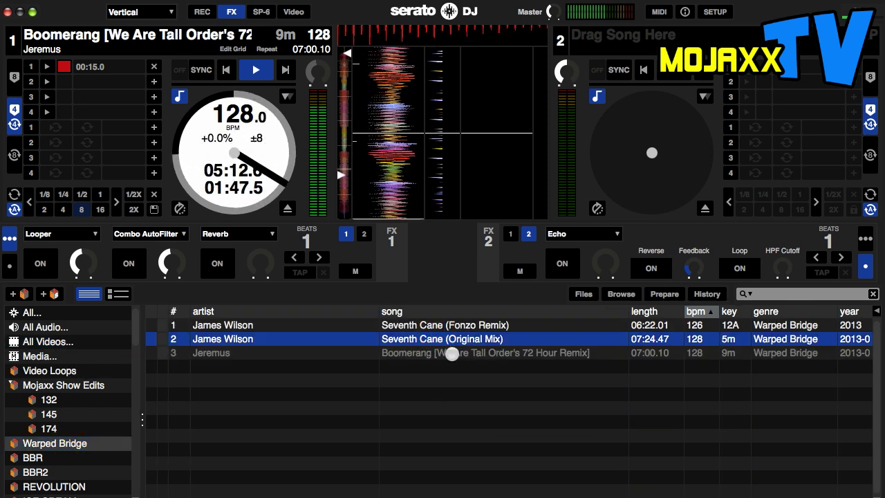
{"action": "left_click", "coordinate": [460, 326]}
{"action": "left_click", "coordinate": [450, 338]}
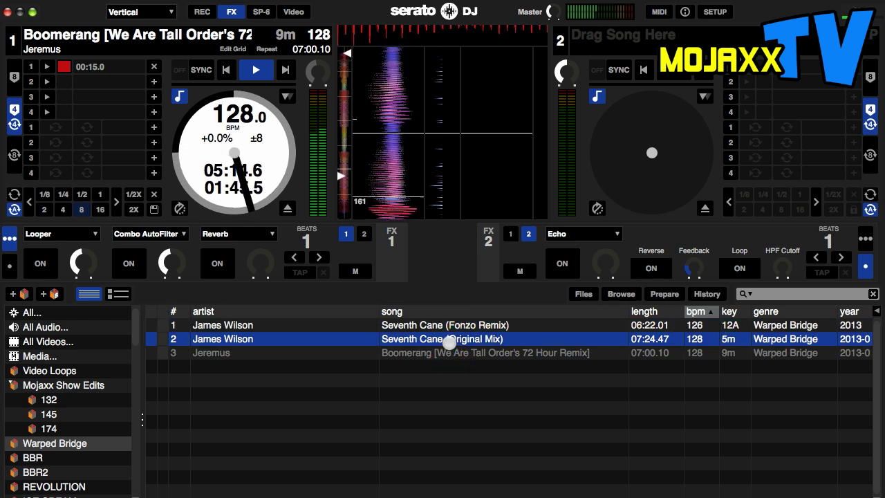
{"action": "left_click", "coordinate": [443, 324]}
{"action": "left_click", "coordinate": [439, 354]}
{"action": "left_click", "coordinate": [439, 339]}
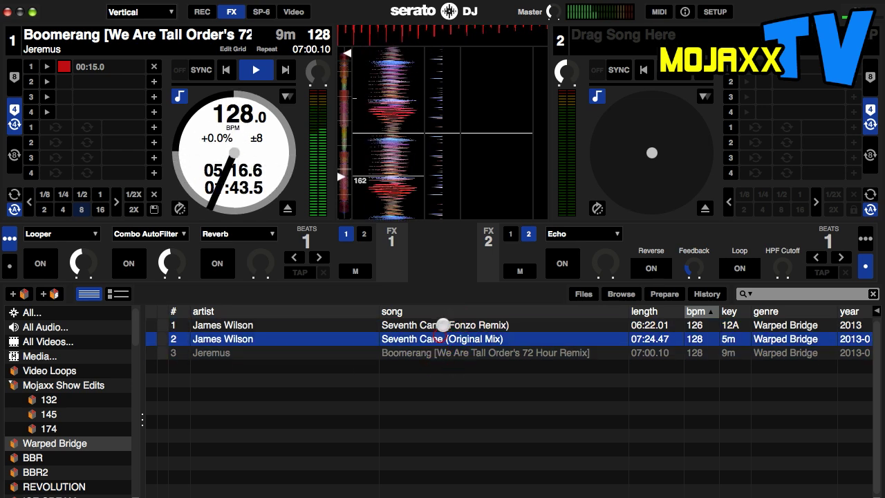
{"action": "left_click", "coordinate": [439, 325]}
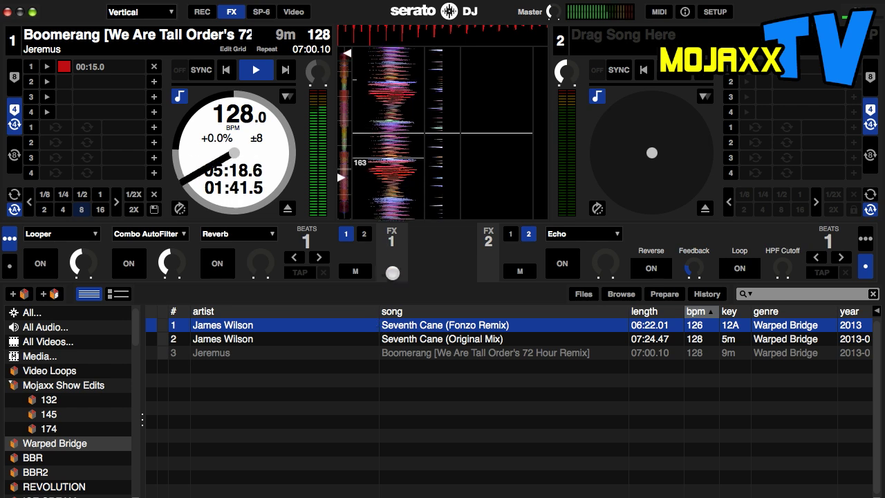